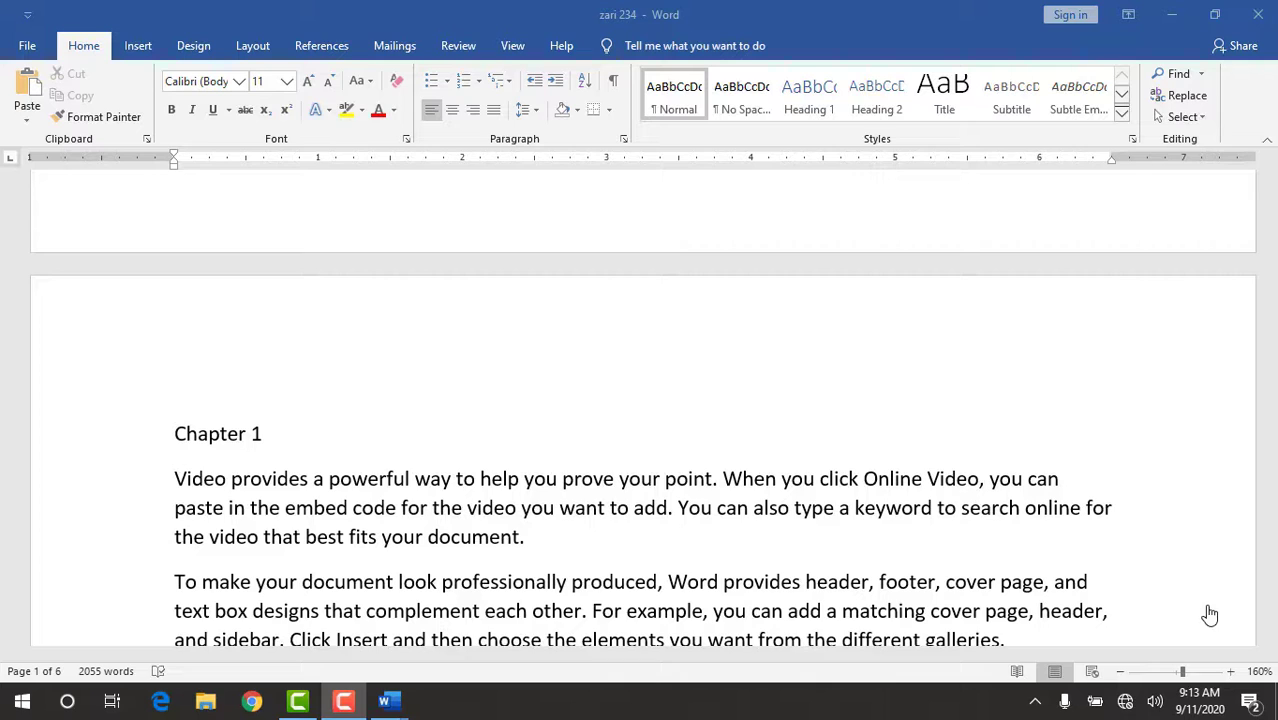
left_click(331, 48)
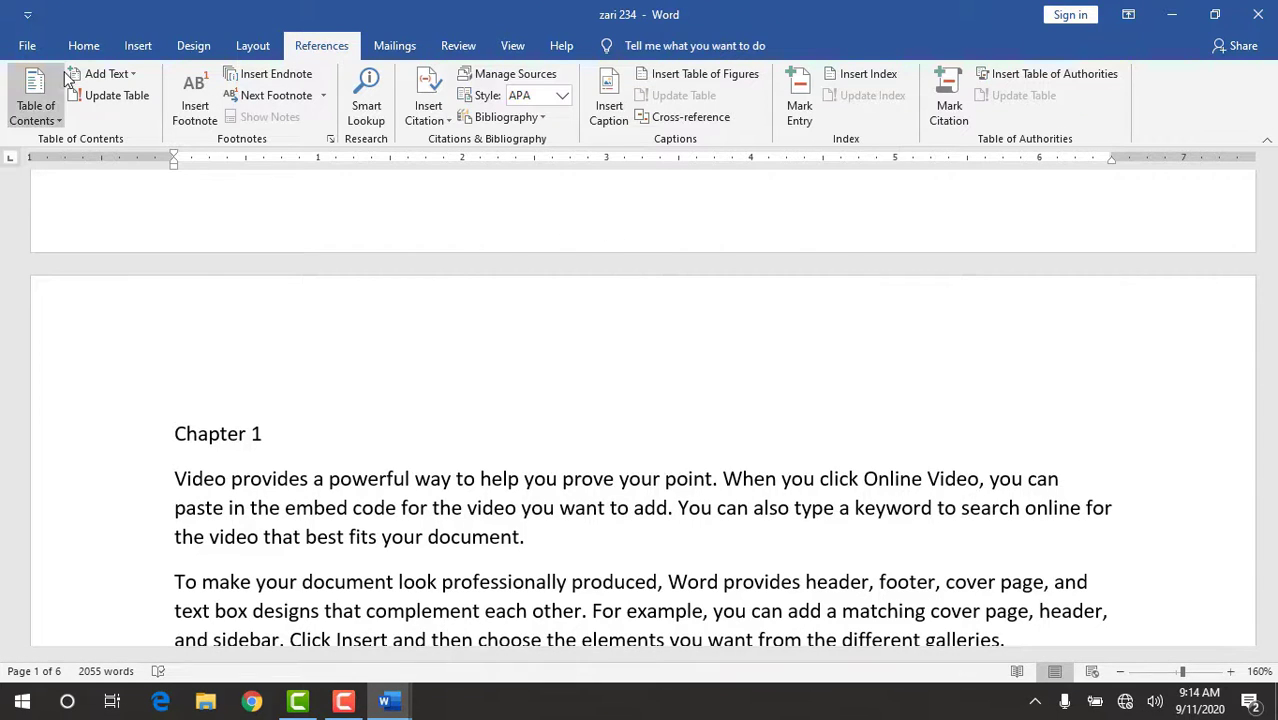
left_click(36, 96)
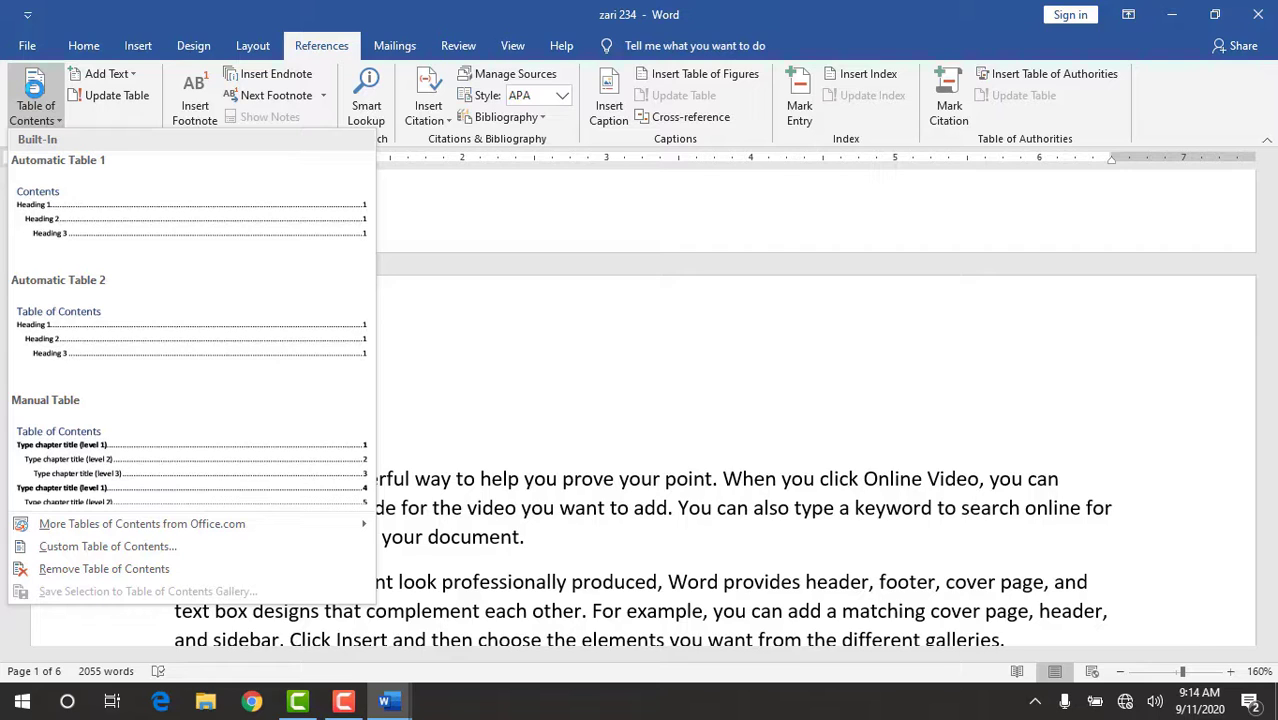
left_click(515, 407)
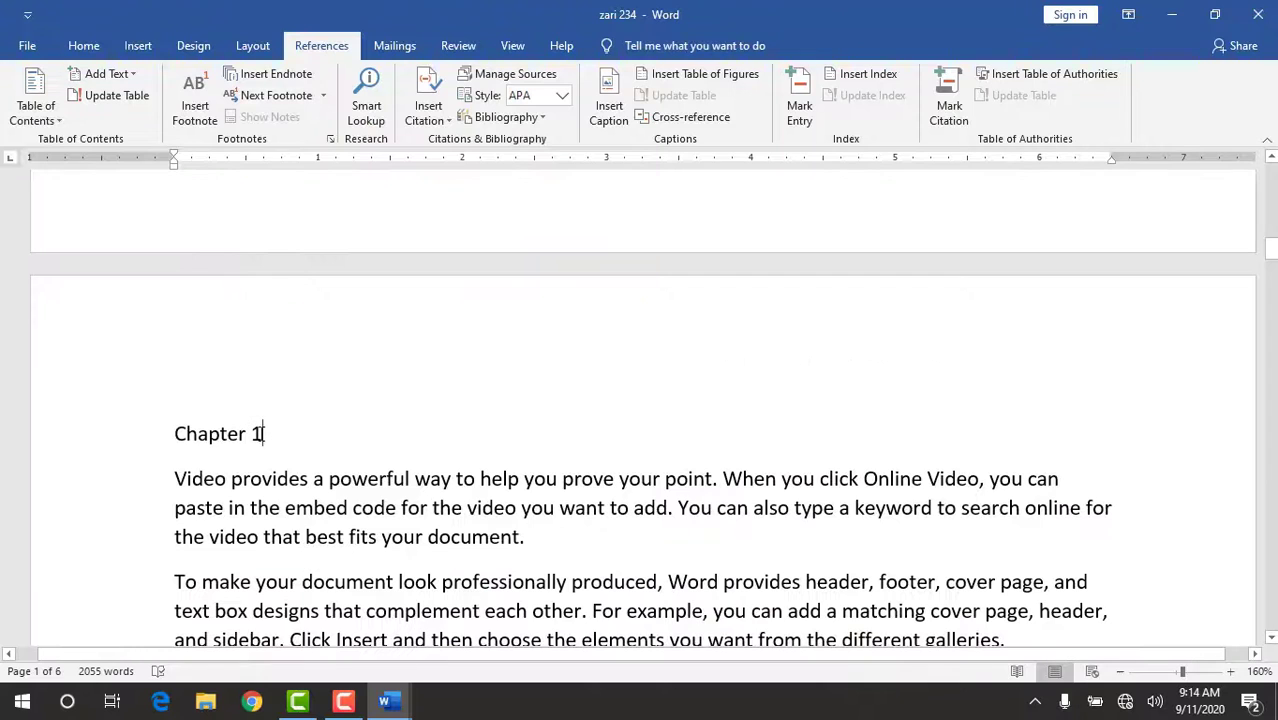
Apply the Heading 1 style to the "Chapter 1" title.
left_click_drag(268, 434, 220, 430)
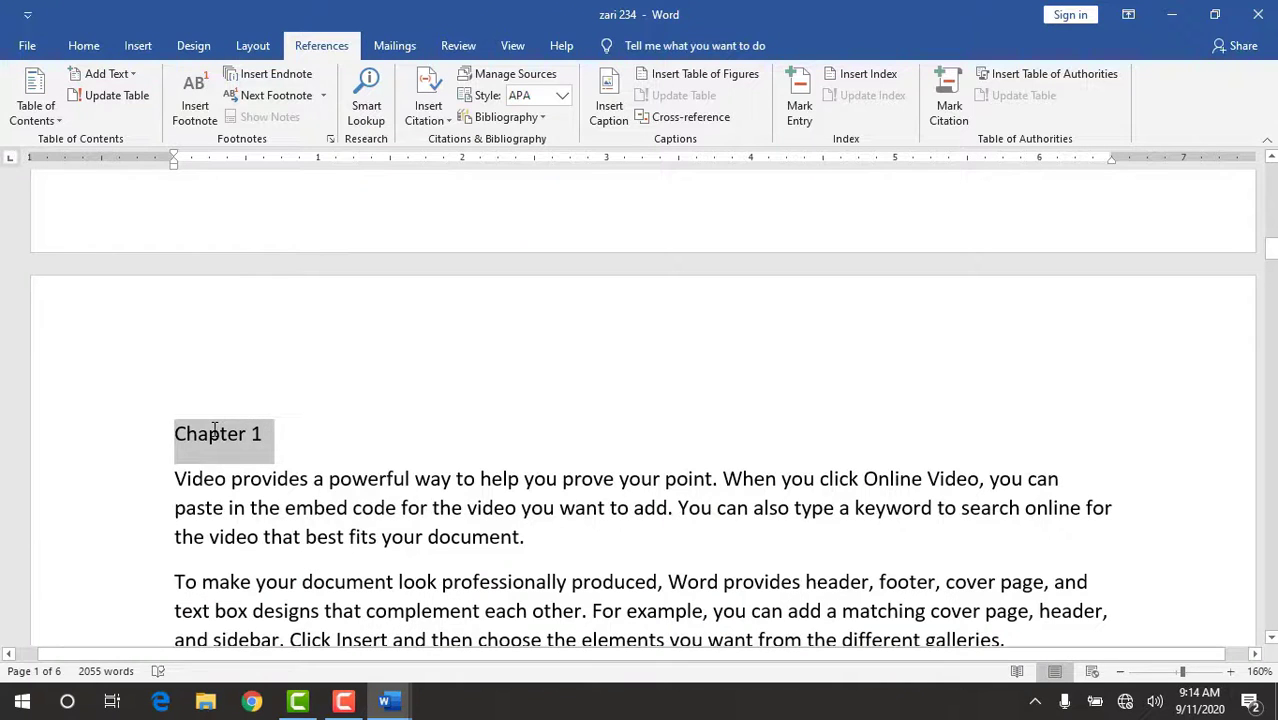
left_click(85, 46)
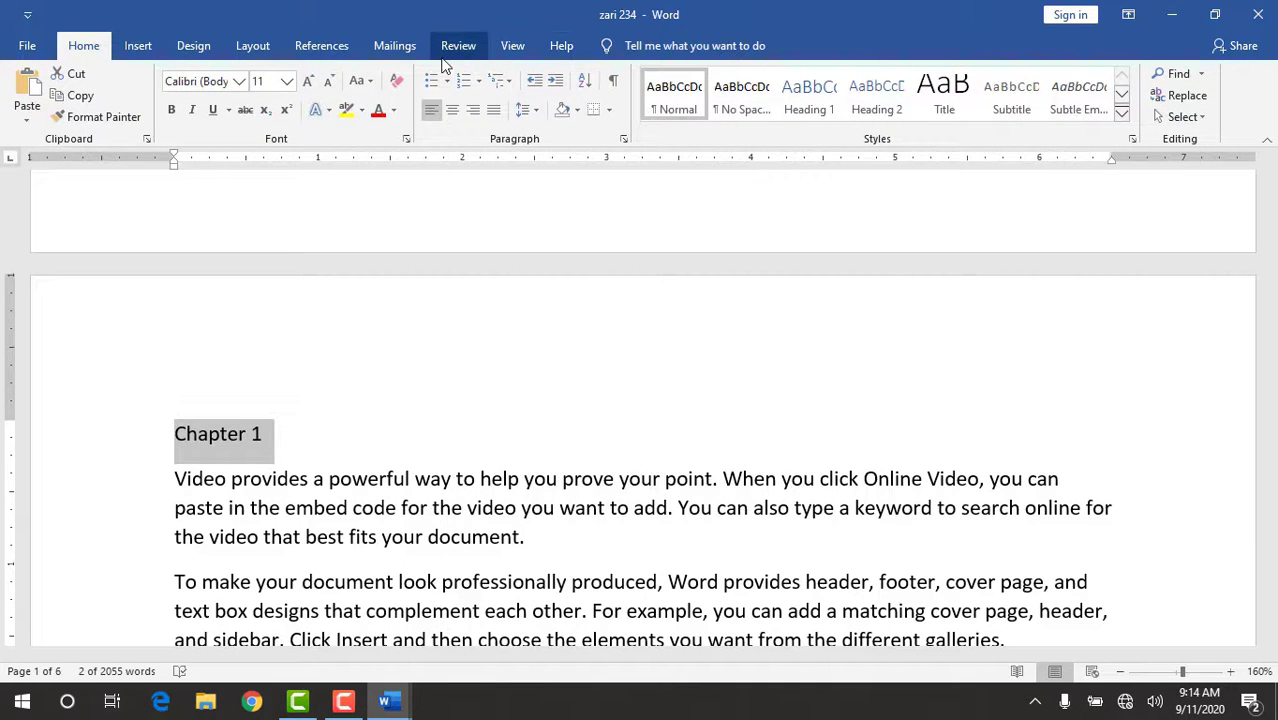
left_click(813, 92)
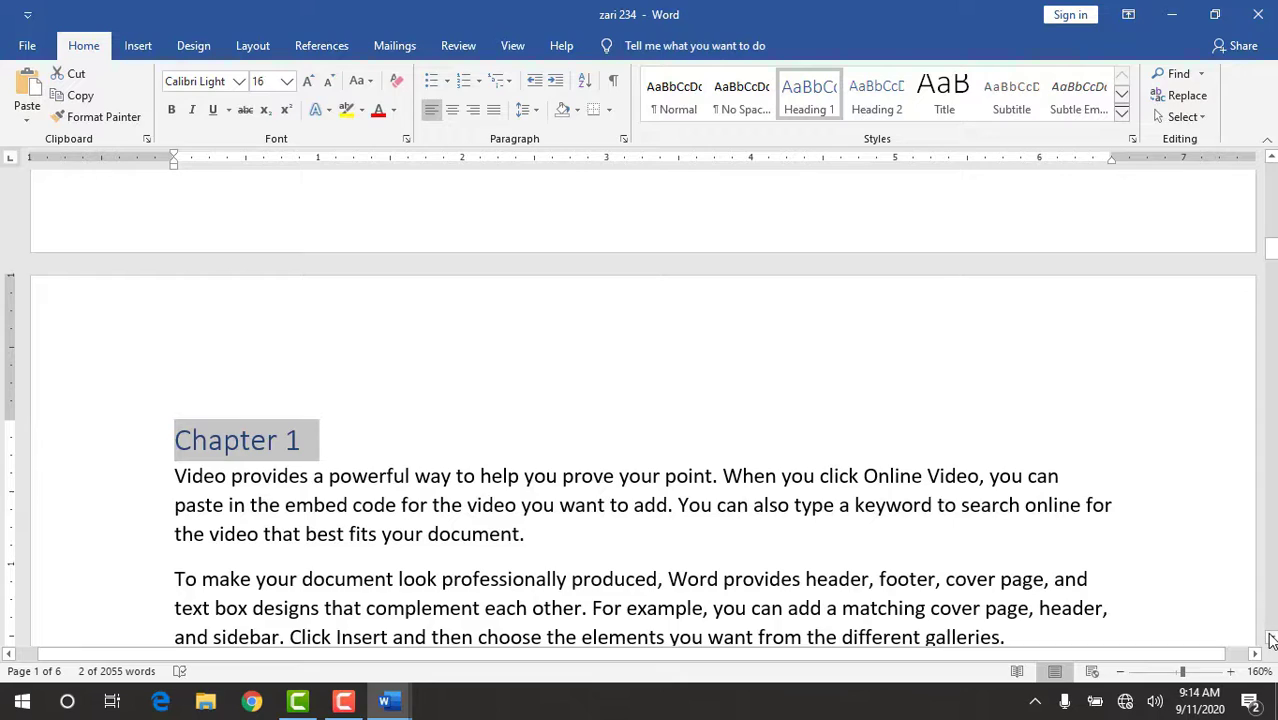
Apply the Heading 1 style to the "Chapter 2" title on the following page.
scroll(1271, 640, "down", 5)
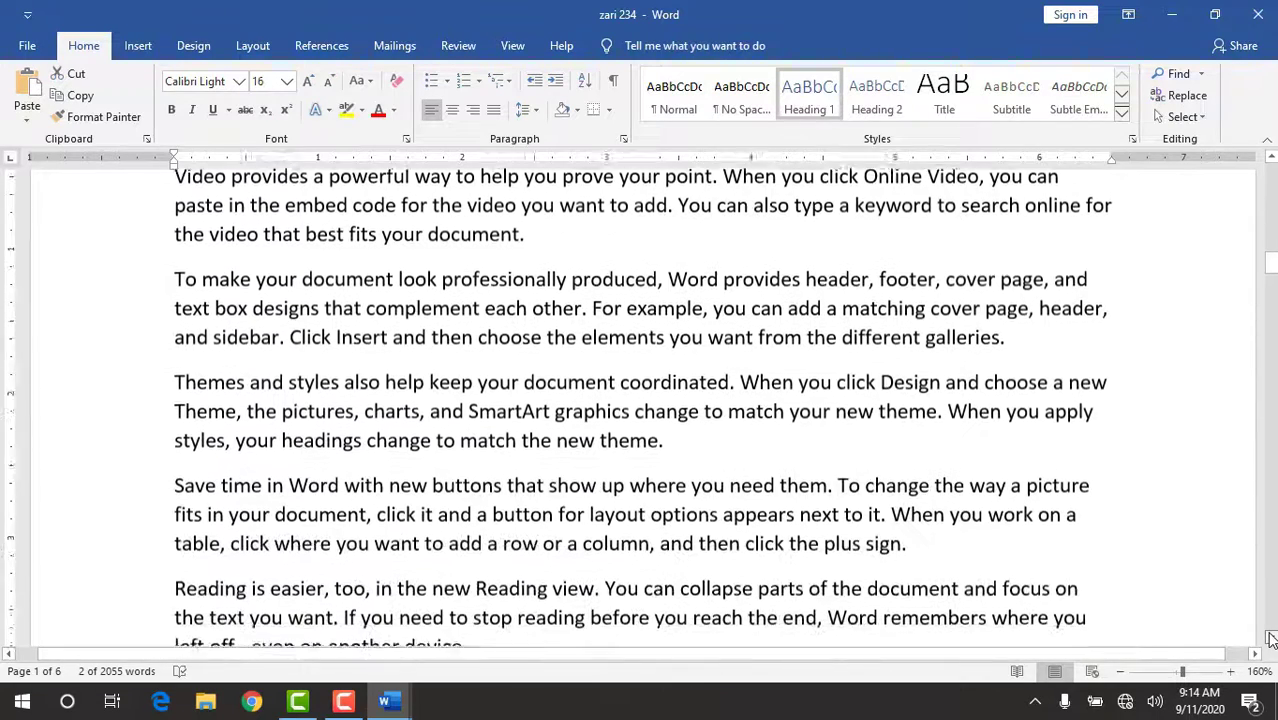
scroll(1271, 640, "down", 5)
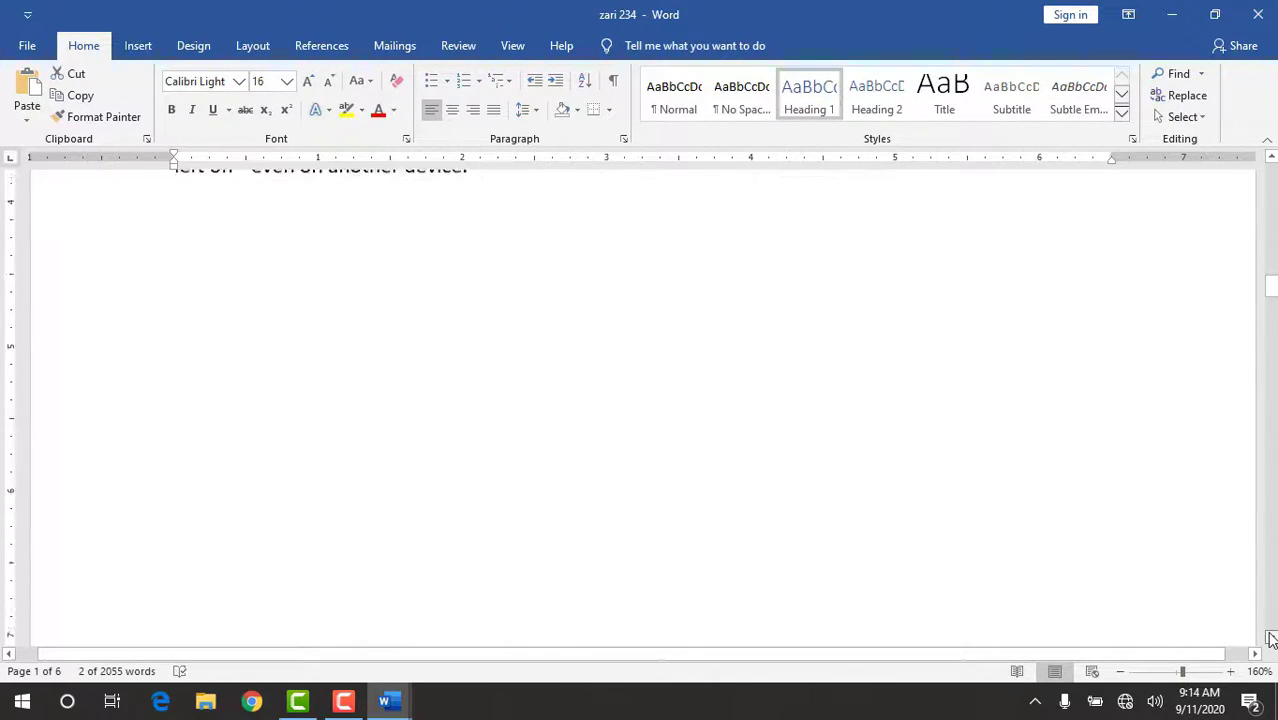
scroll(1271, 640, "down", 5)
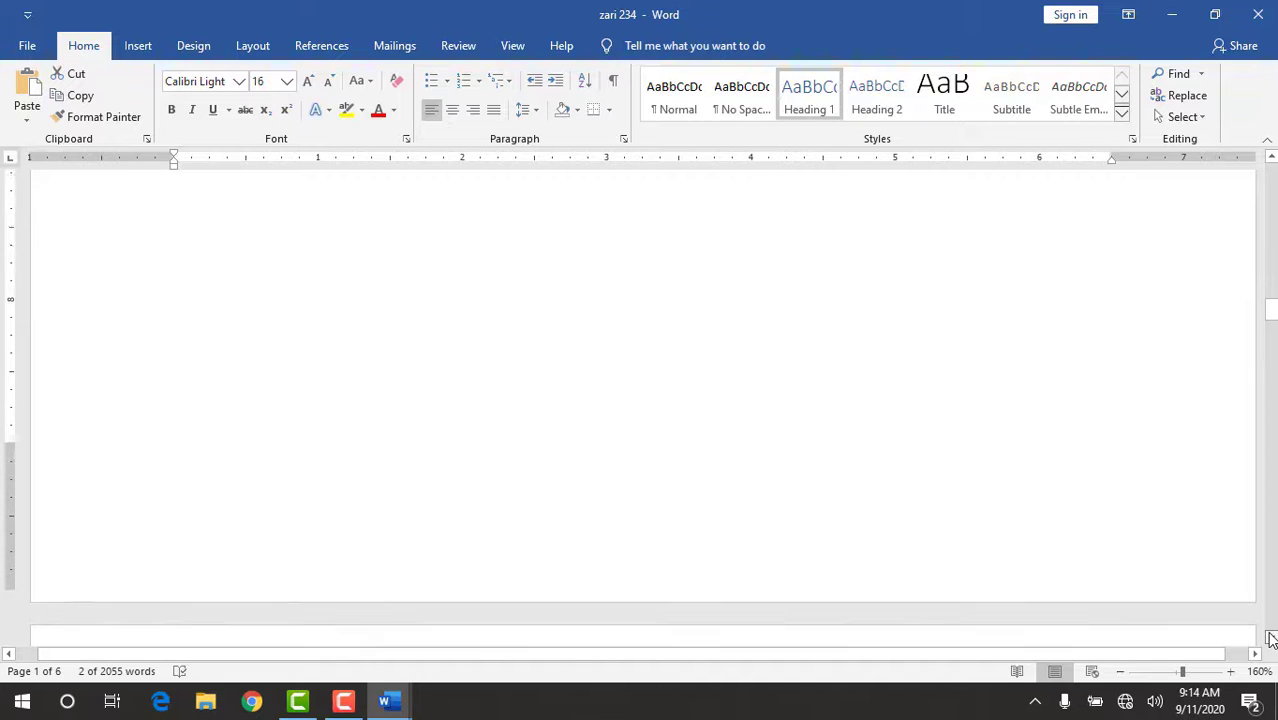
scroll(1271, 640, "down", 3)
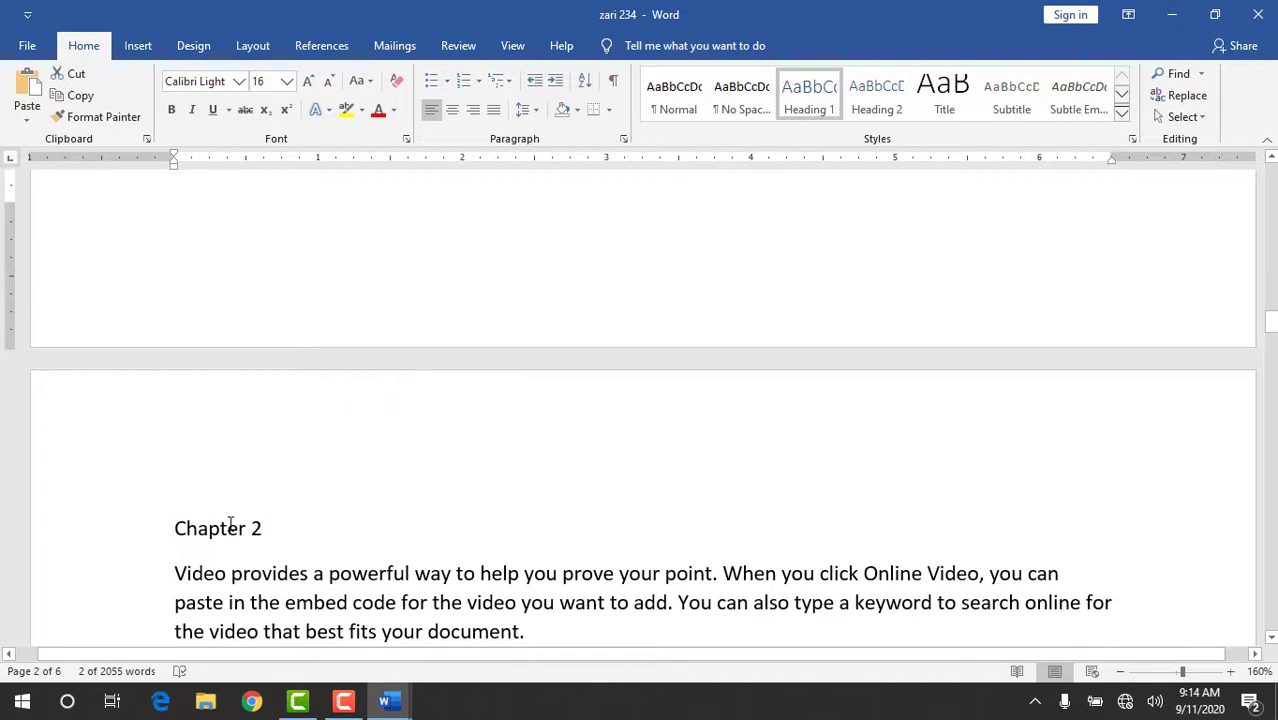
left_click_drag(266, 529, 214, 531)
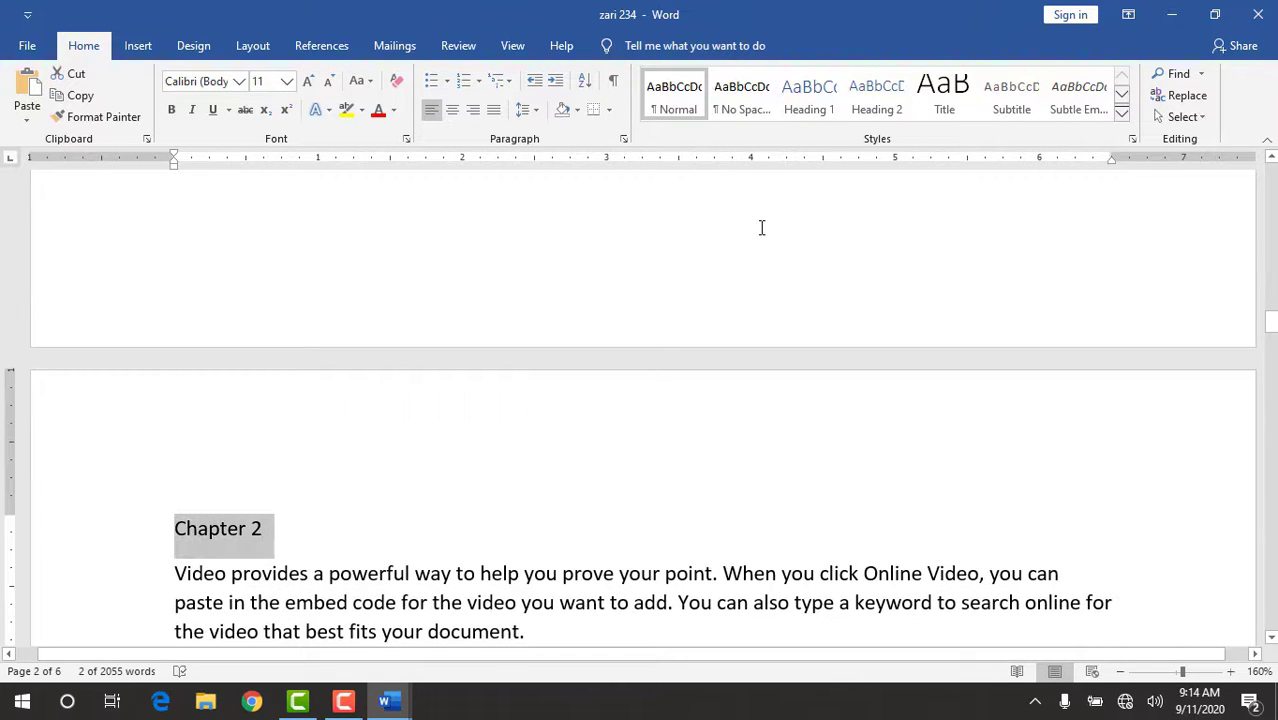
left_click(809, 100)
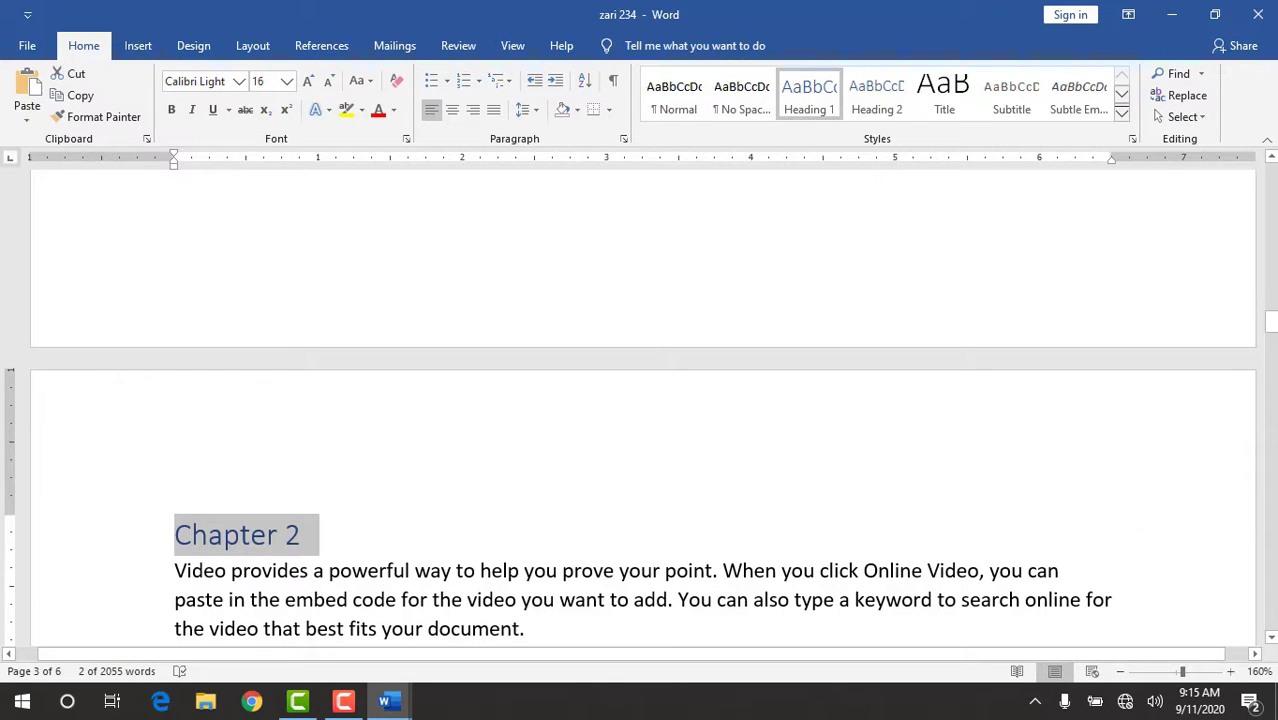
Format the "Chapter 3" title as Heading 1.
left_click(1271, 640)
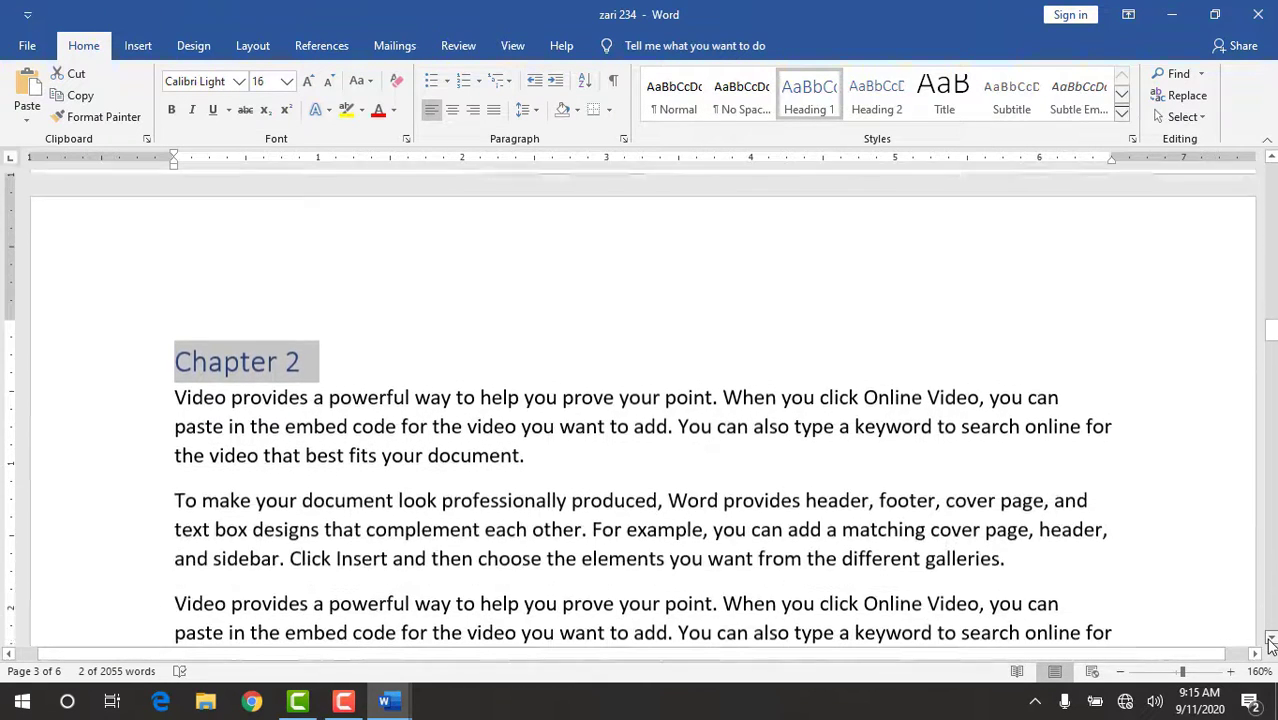
left_click_drag(1271, 645, 1271, 645)
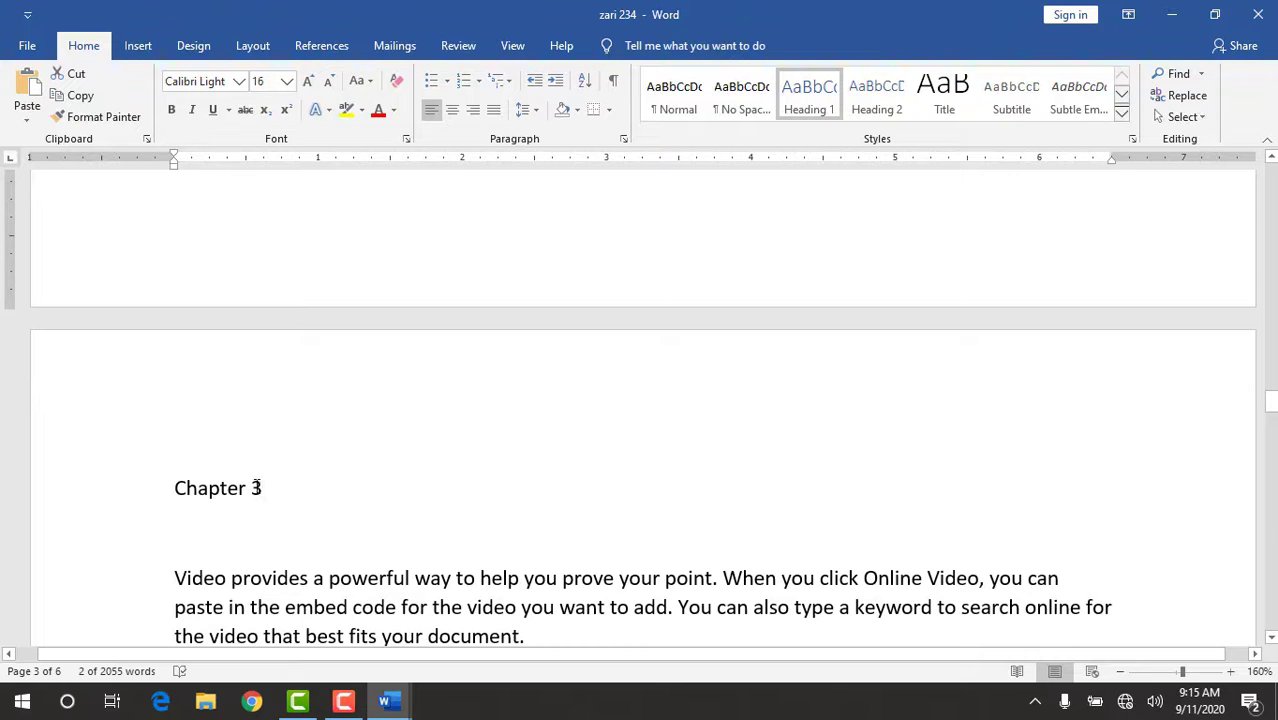
left_click_drag(259, 487, 140, 491)
left_click(802, 110)
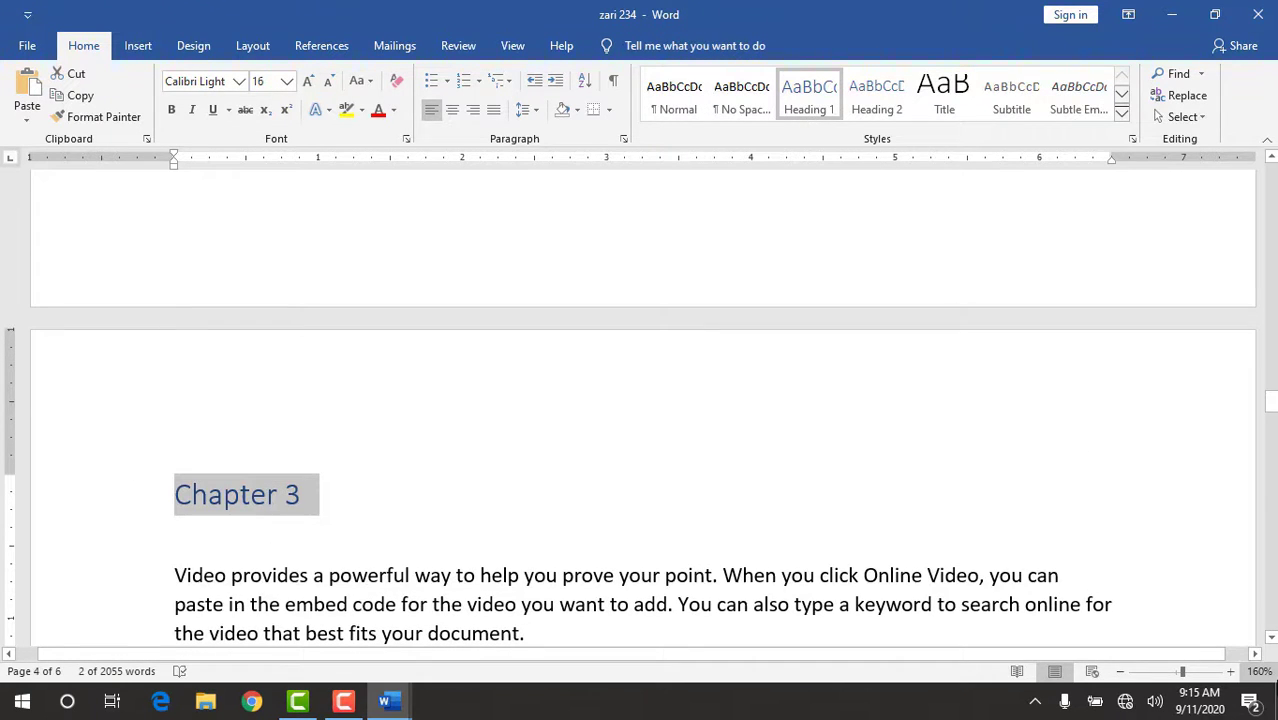
Format the "Chapter 4" title as Heading 1.
left_click_drag(1271, 642, 1271, 642)
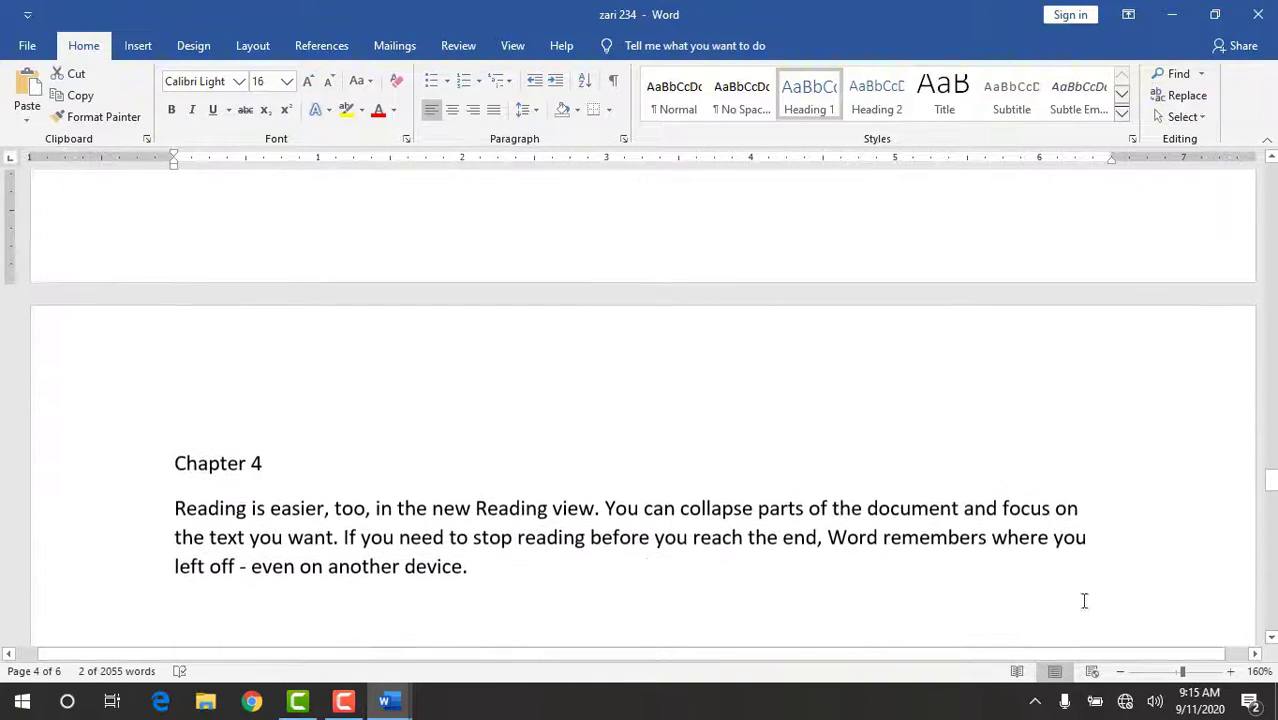
left_click_drag(245, 457, 160, 476)
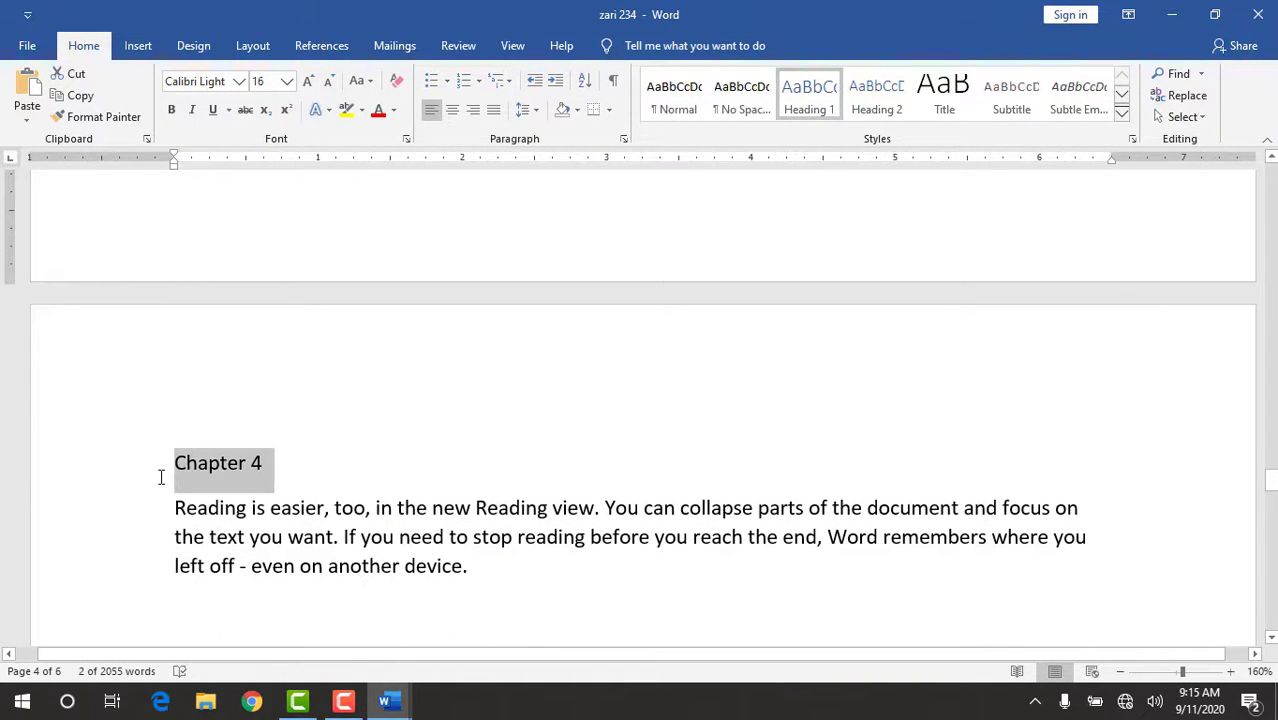
left_click(800, 95)
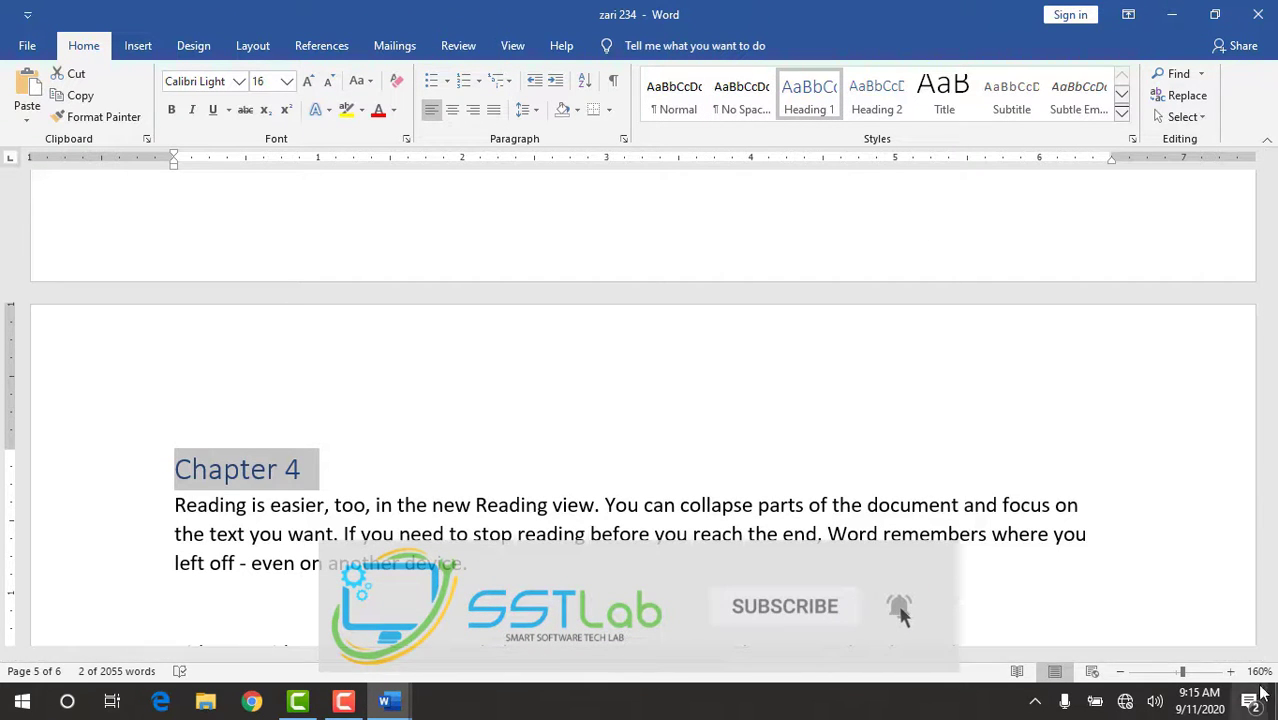
Format the "Chapter 5" title as Heading 1.
left_click_drag(1271, 638, 1271, 638)
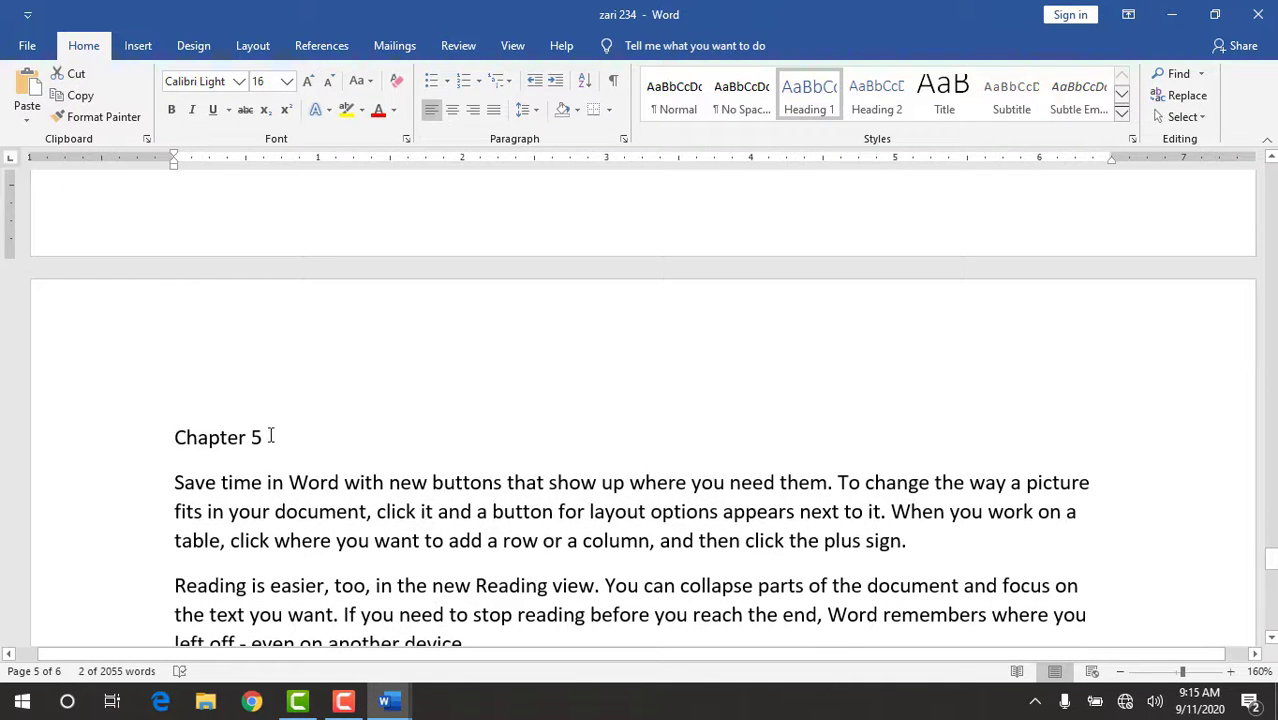
left_click_drag(270, 437, 176, 437)
left_click(808, 110)
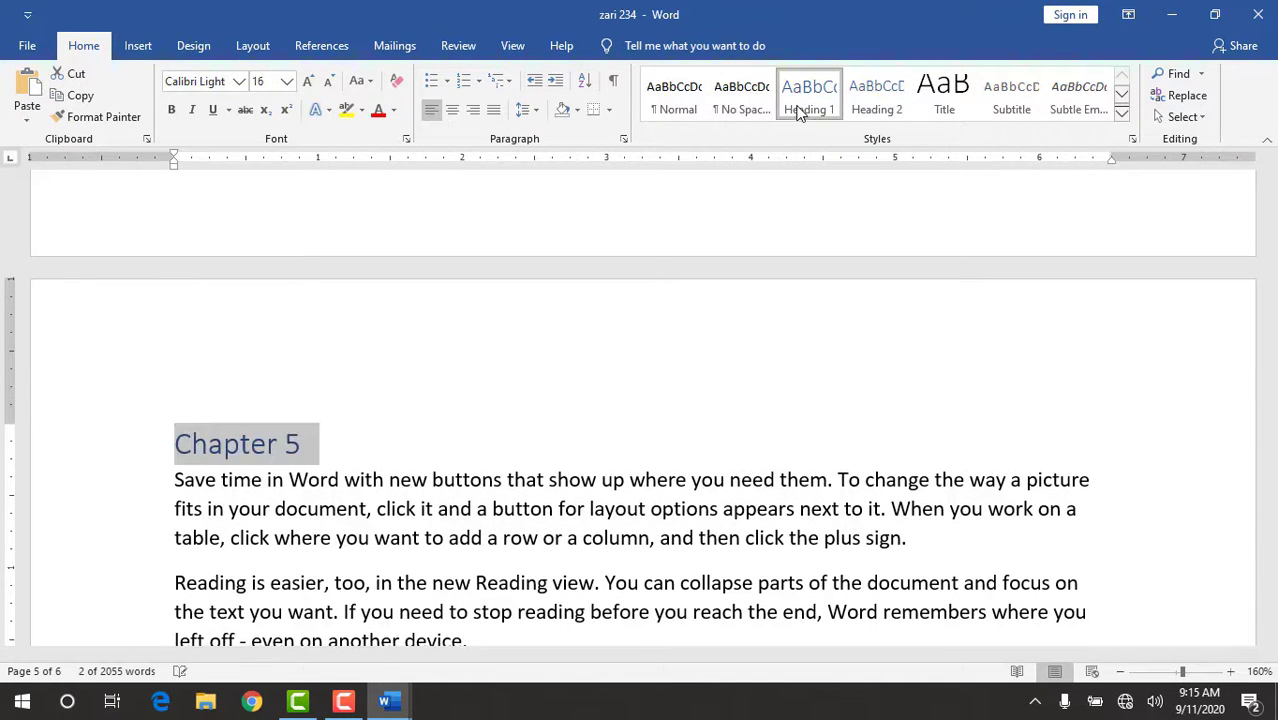
Place the text cursor at the start of the blank first page of the document.
left_click_drag(1271, 638, 1271, 638)
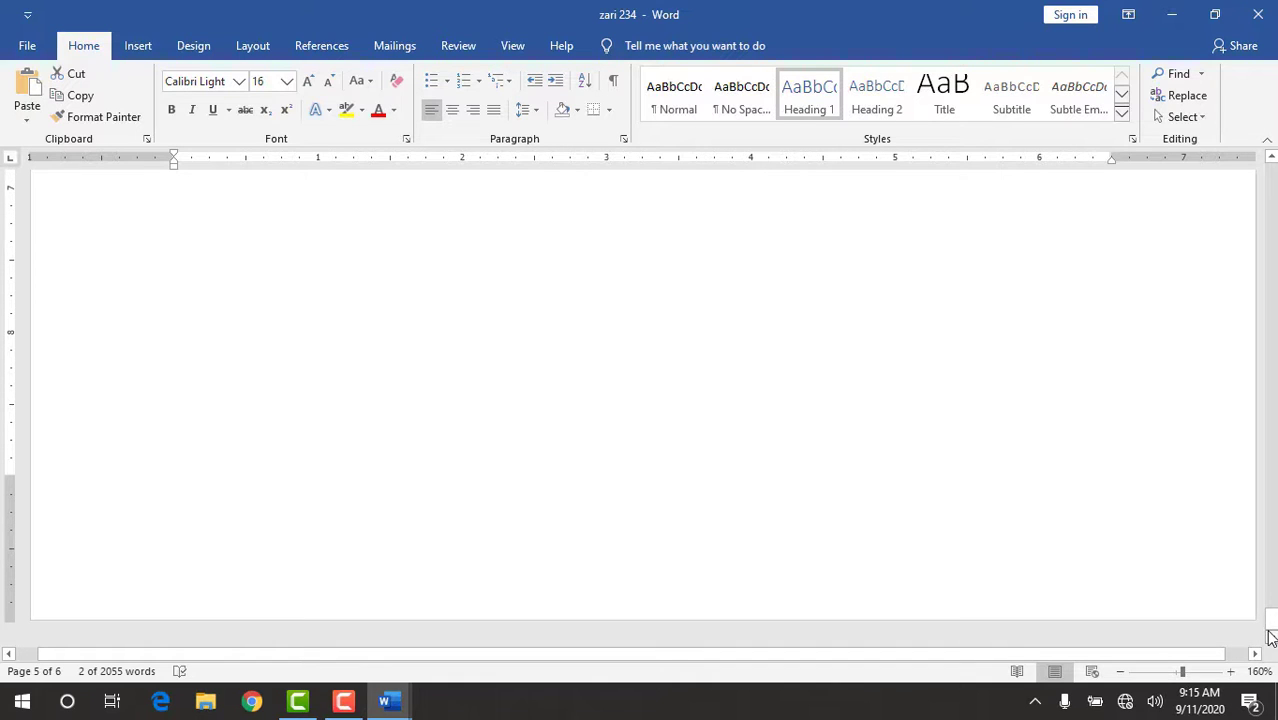
left_click(1272, 162)
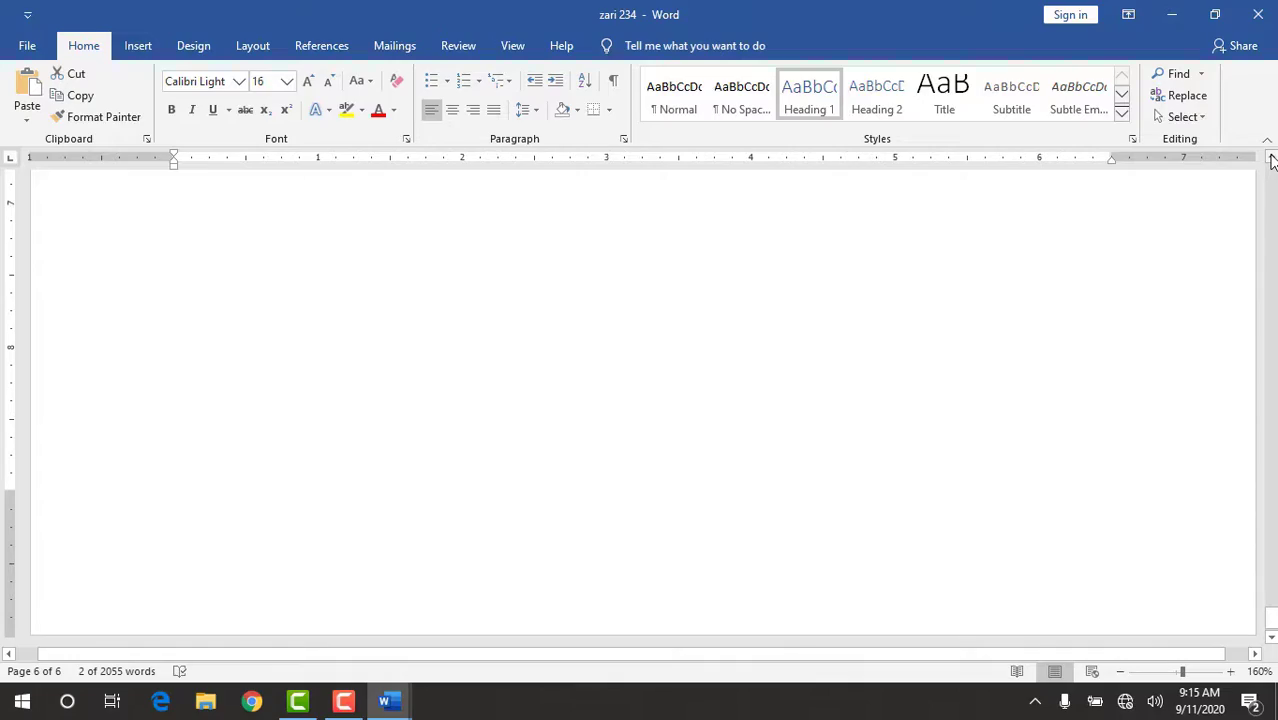
key("Up")
key("Up")
key("Up")
key("Up")
key("Up")
key("Up")
key("Up")
key("Up")
key("Up")
key("Up")
key("Up")
key("Up")
key("Up")
key("Up")
key("Up")
key("Up")
key("Up")
key("Up")
key("Up")
key("Up")
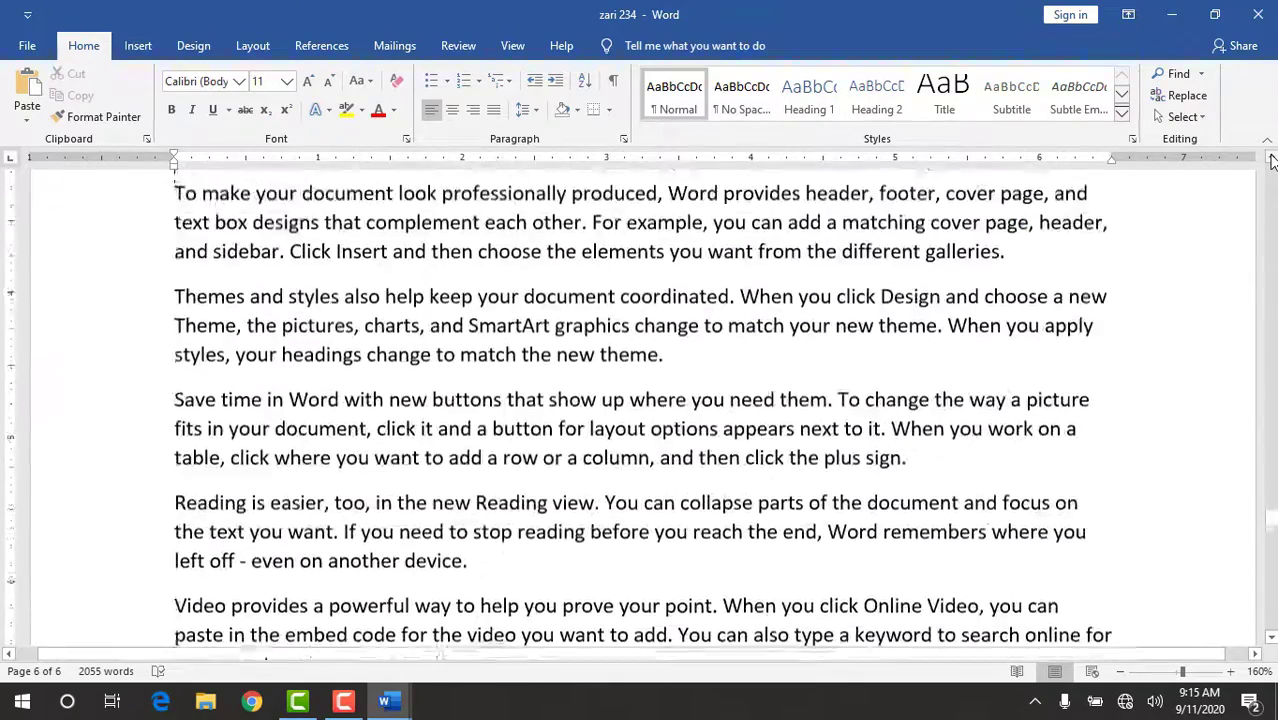
key("Up")
key("Up")
key("Up")
key("Up")
key("Up")
key("Up")
key("Up")
key("Up")
key("Up")
key("Up")
key("Up")
key("Up")
key("Up")
key("Up")
key("Up")
key("Up")
key("Up")
key("Up")
key("Up")
key("Up")
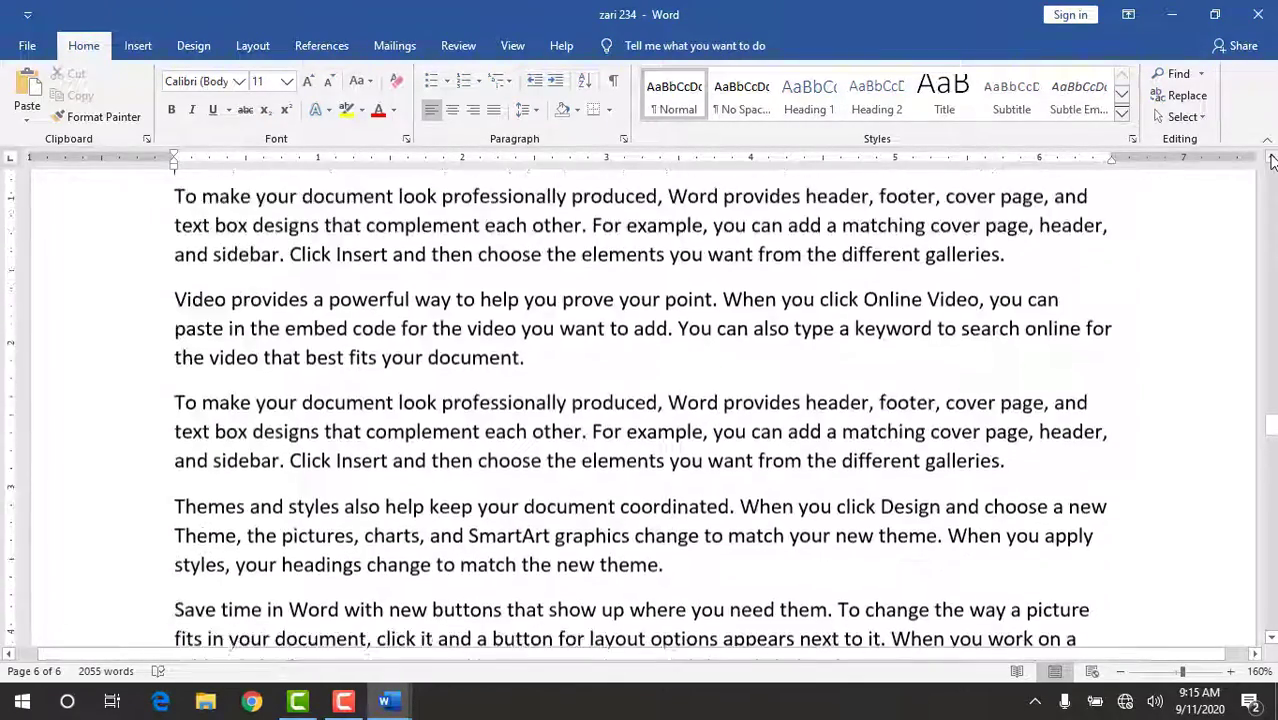
key("Up")
key("Up")
key("Up")
key("Up")
key("Up")
key("Up")
key("Up")
key("Up")
key("Up")
key("Up")
key("Up")
key("Up")
key("Up")
key("Up")
key("Up")
key("Up")
key("Up")
key("Up")
key("Up")
key("Up")
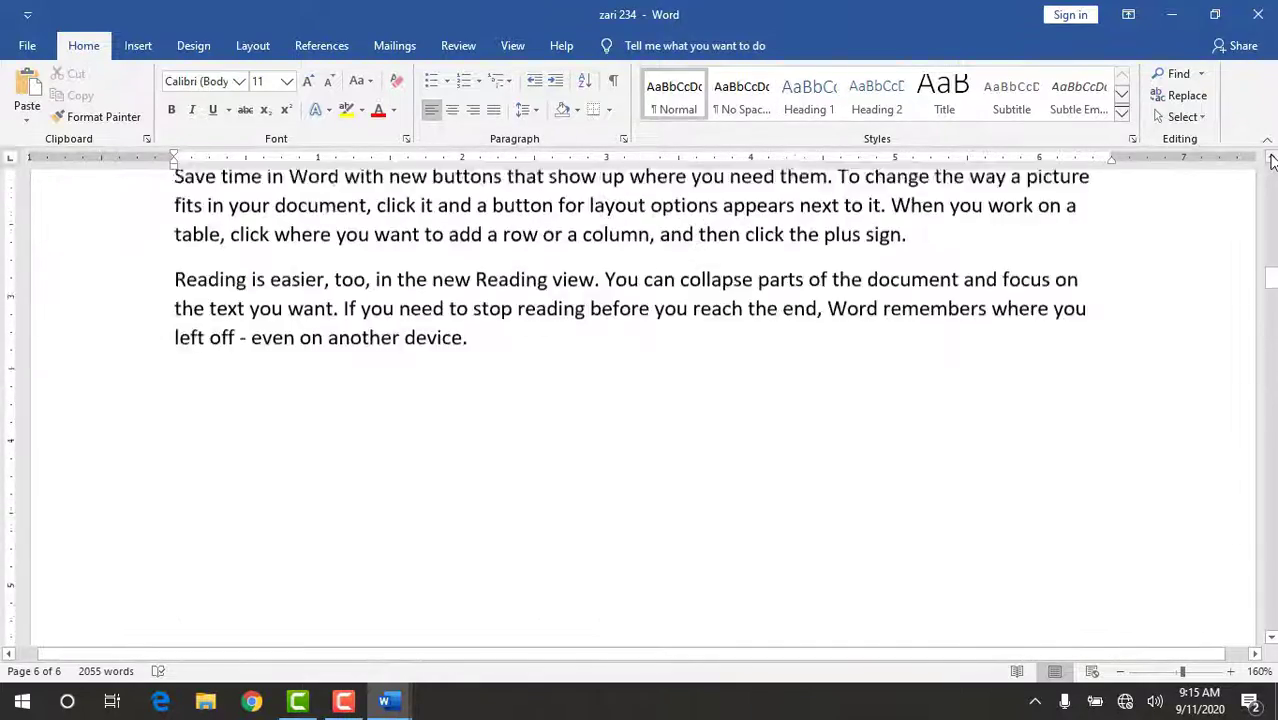
key("Up")
key("Up")
key("Up")
key("Up")
key("Up")
key("Up")
key("Up")
key("Up")
key("Up")
key("Up")
key("Up")
key("Up")
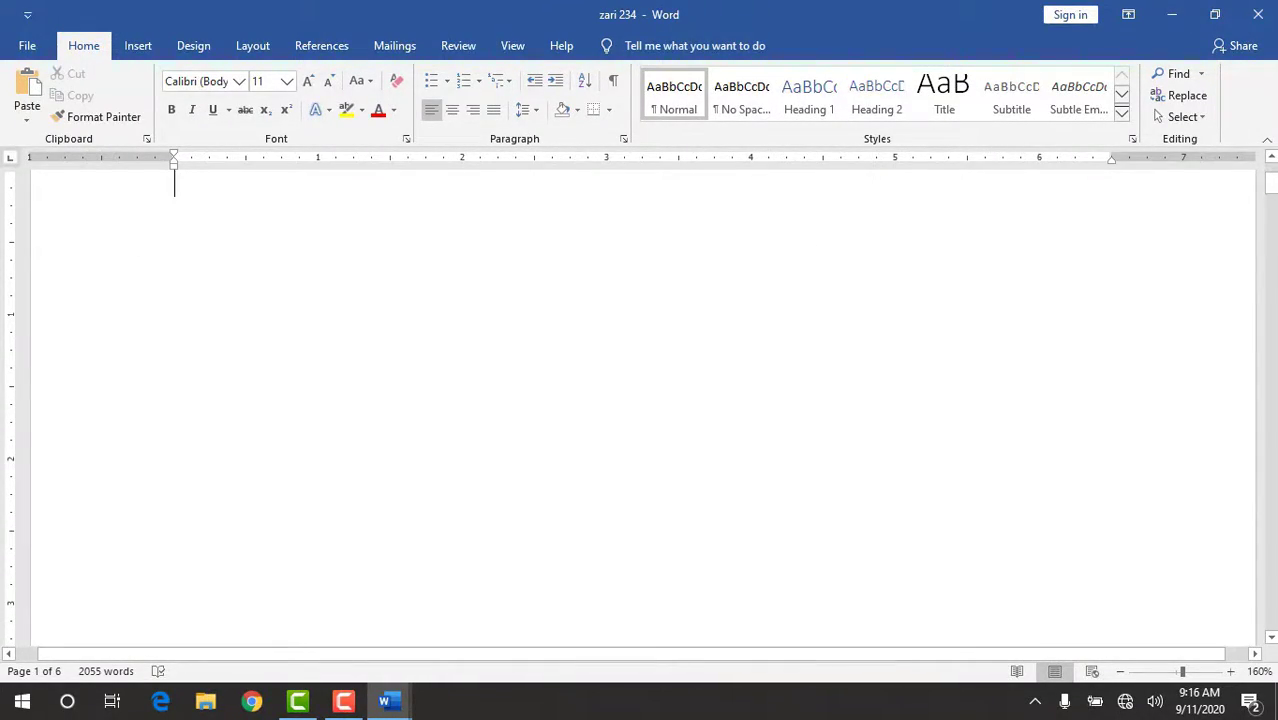
left_click(1271, 158)
left_click(1271, 158)
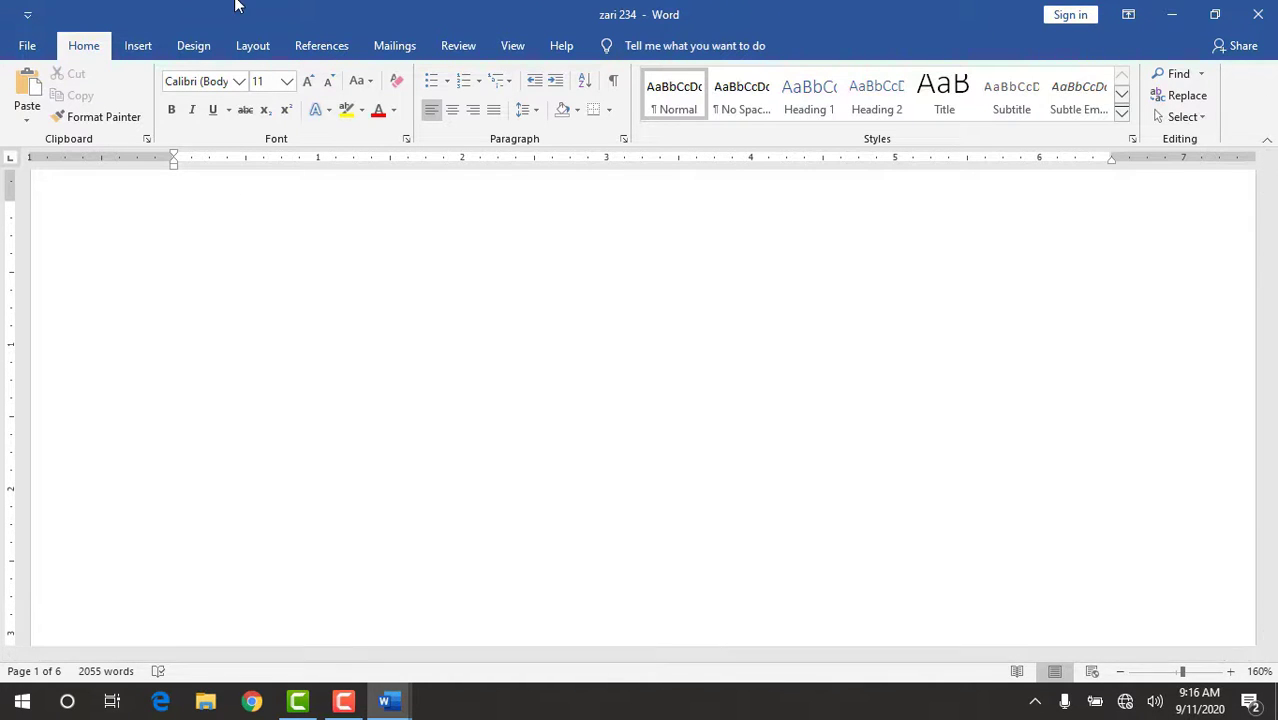
Insert a custom table of contents showing 5 levels, with the From template format and dotted tab leader, on the blank first page.
left_click(322, 46)
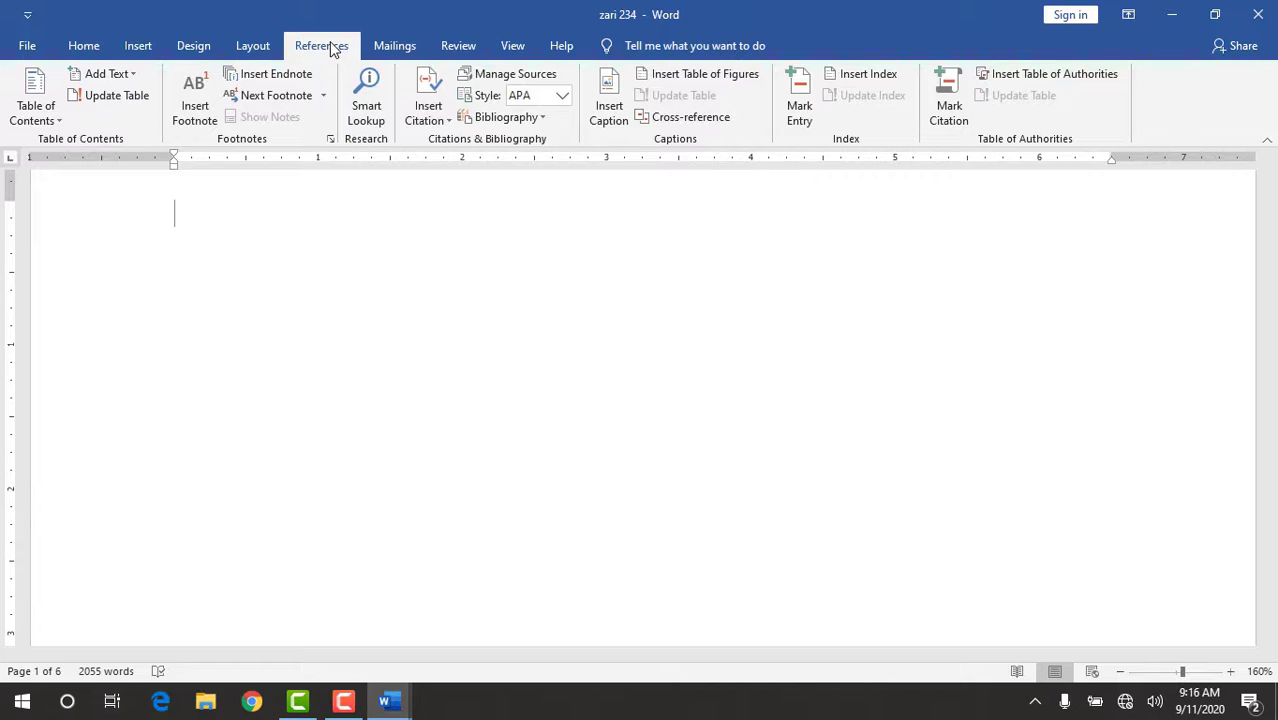
left_click(27, 113)
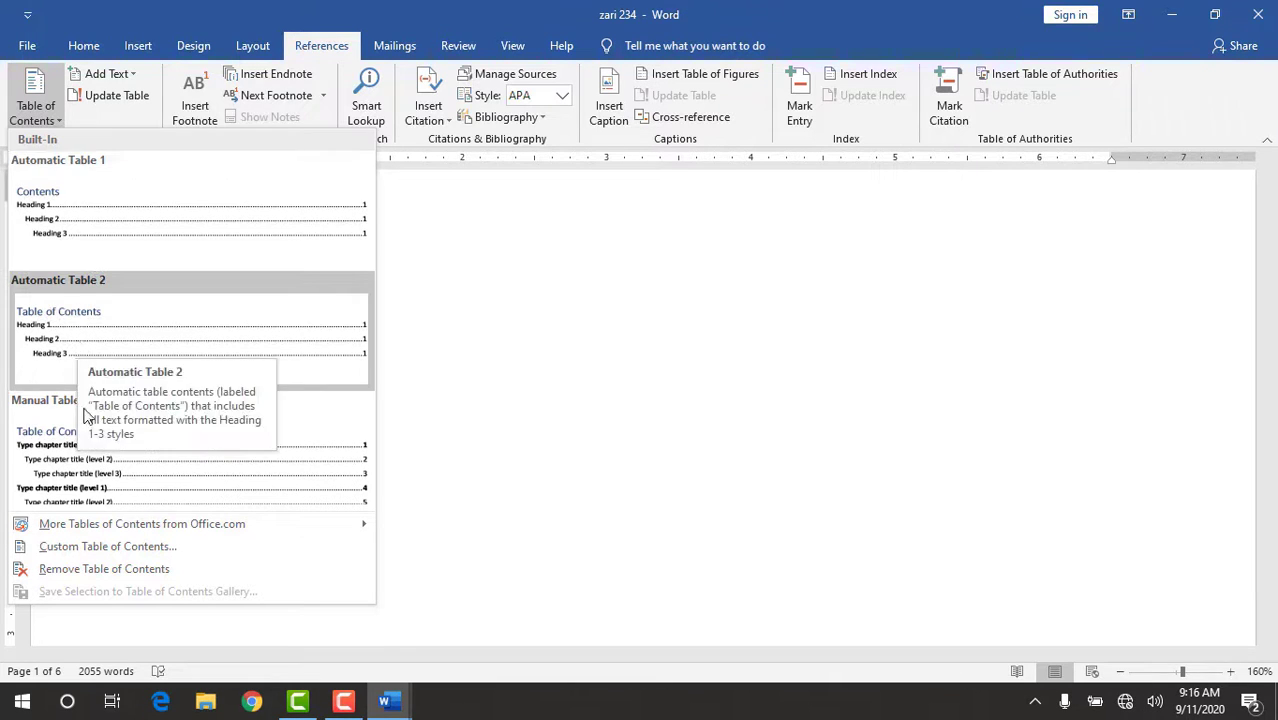
left_click(118, 546)
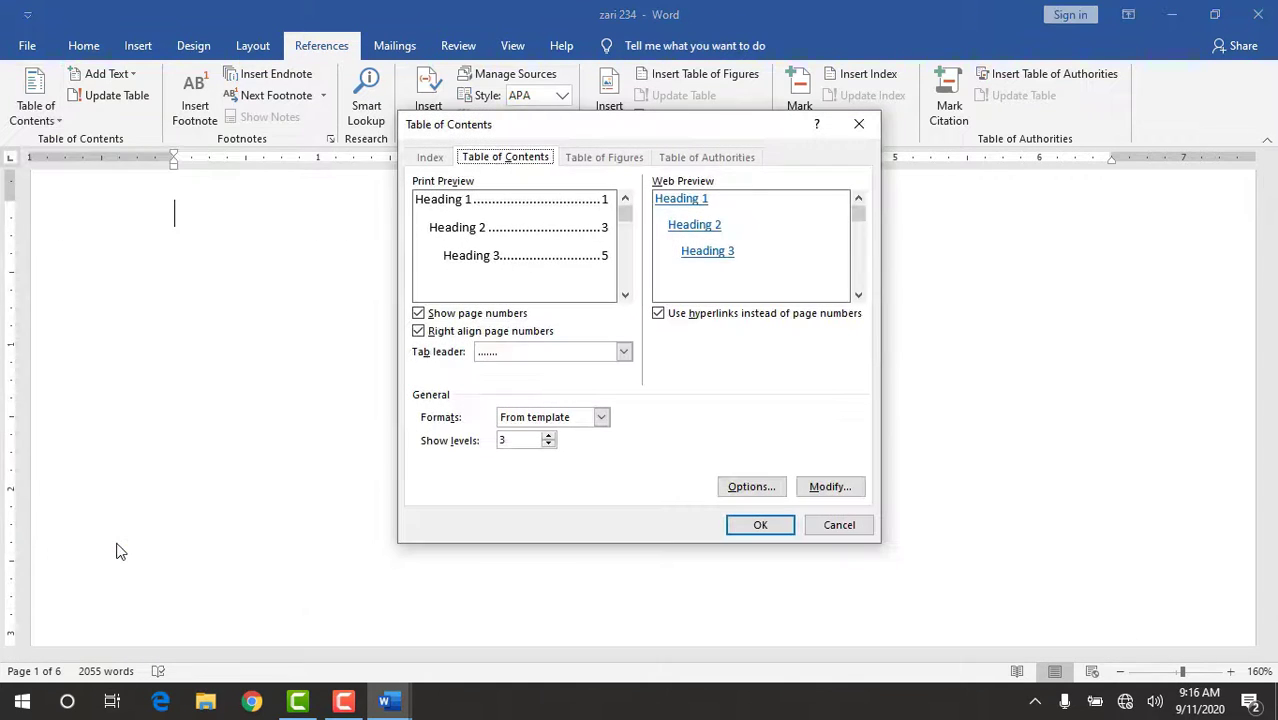
left_click(548, 436)
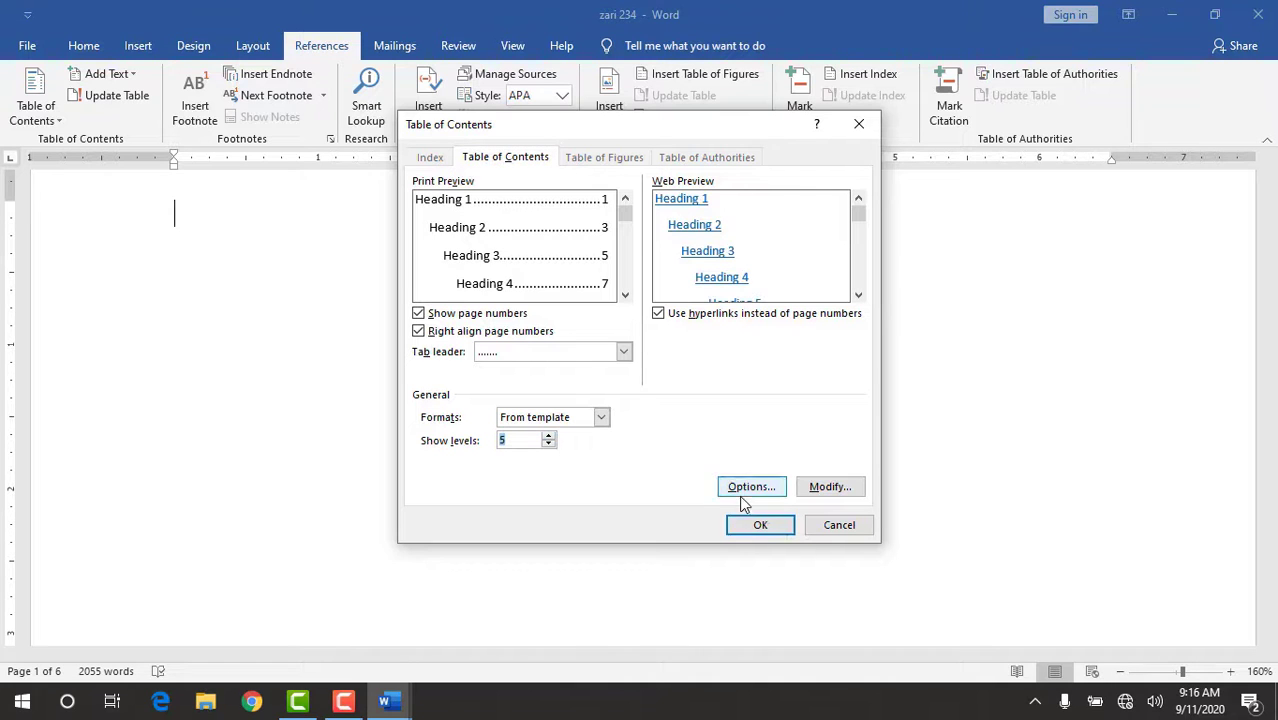
left_click(759, 527)
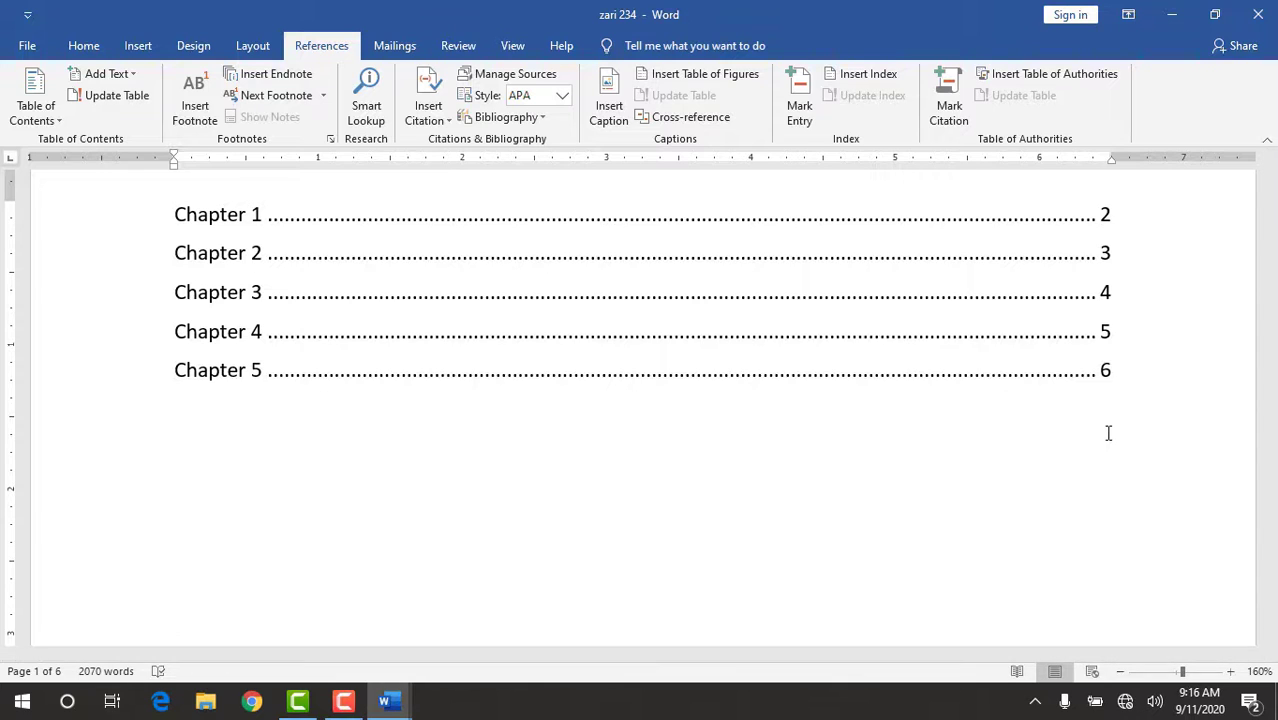
Follow the Chapter 1 entry in the table of contents to its page and return to the body text there.
double_click(243, 216, "ctrl")
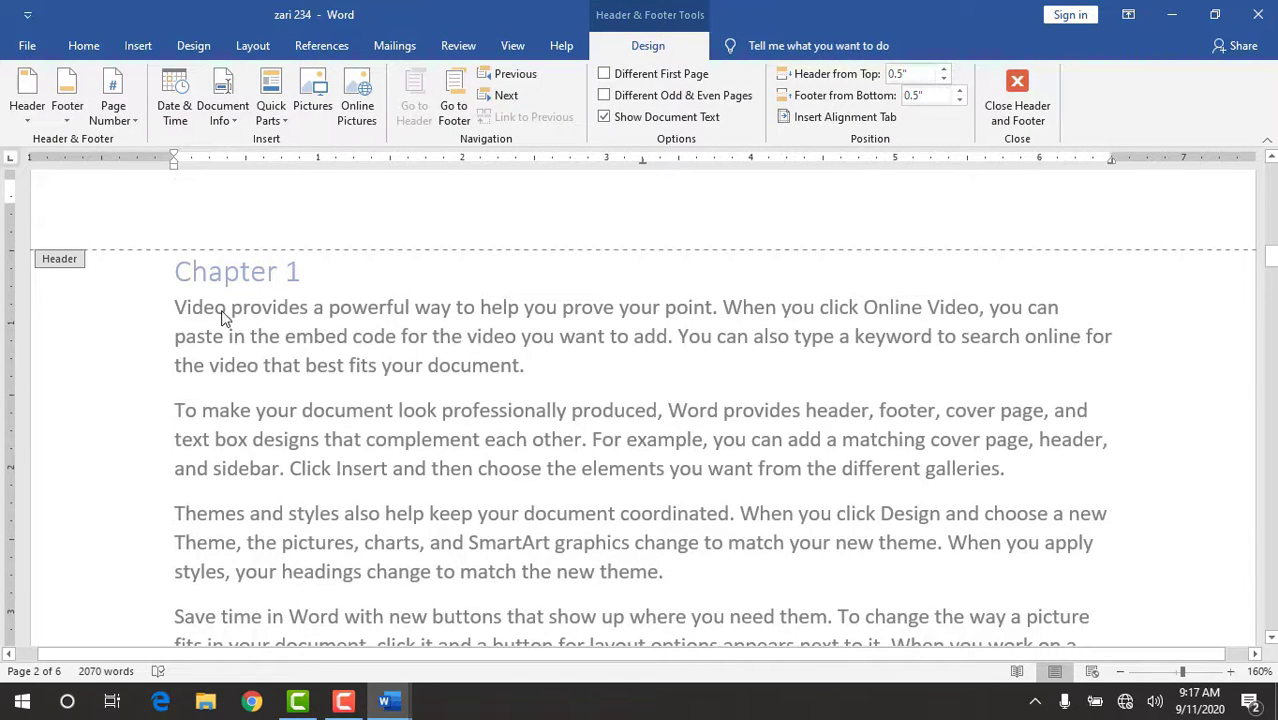
triple_click(516, 372)
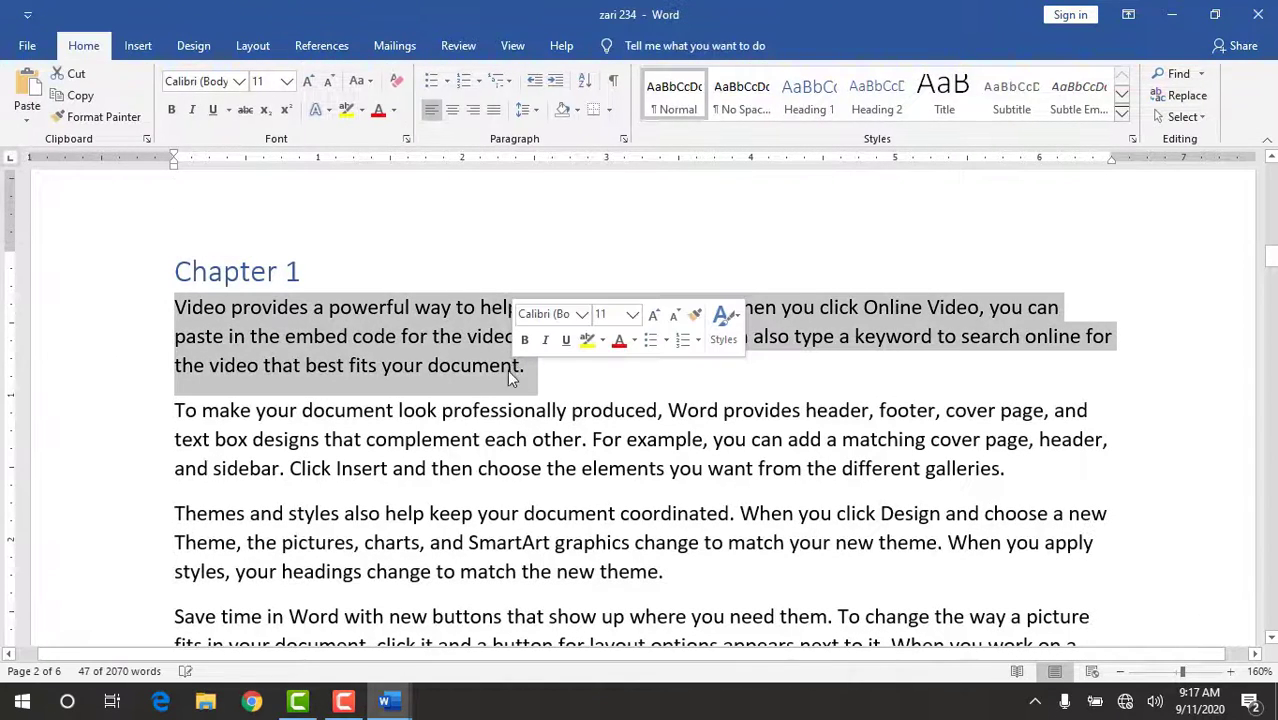
left_click(450, 466)
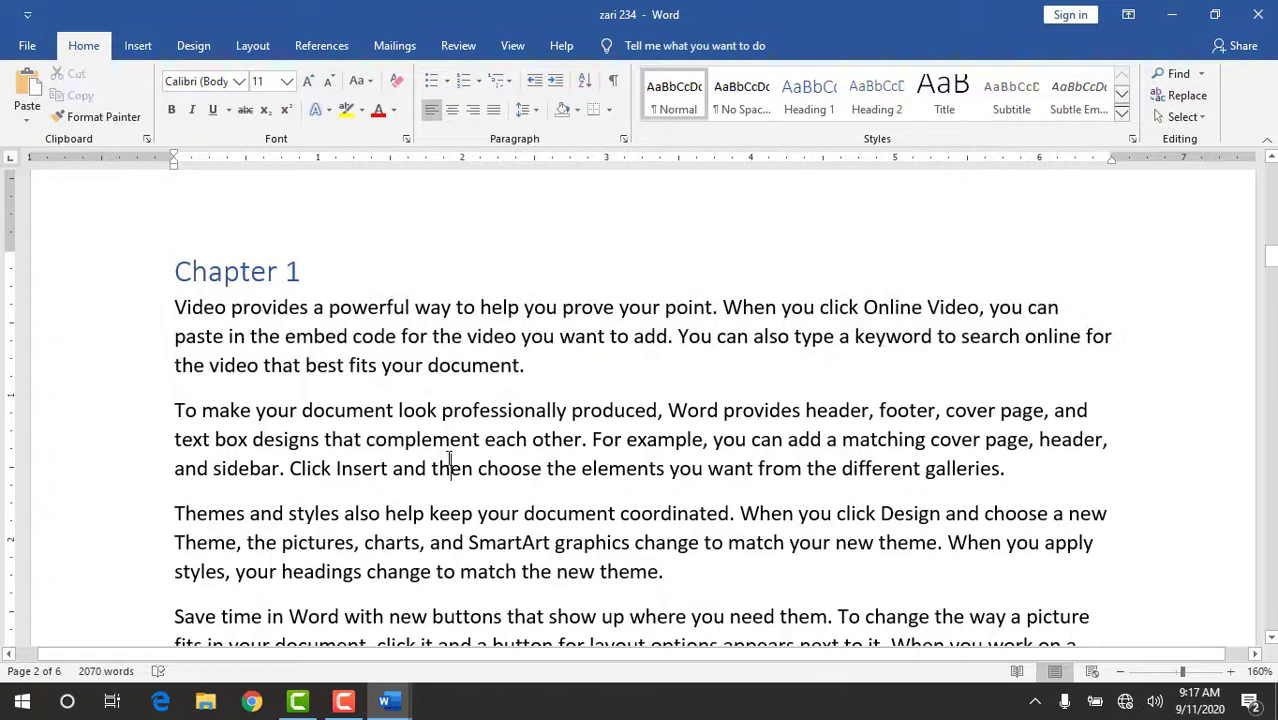
Return to the table of contents on the first page and follow its Chapter 1 entry to the chapter again.
left_click(1271, 160)
left_click(1271, 160)
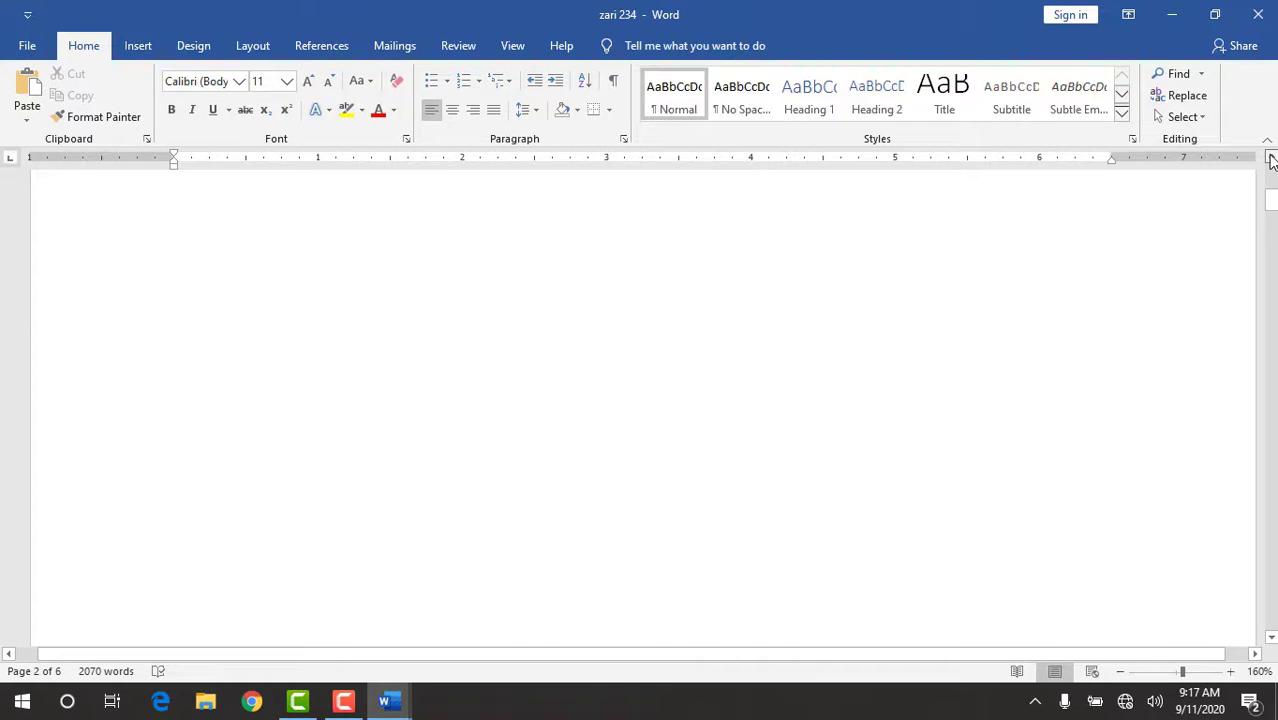
left_click(1271, 160)
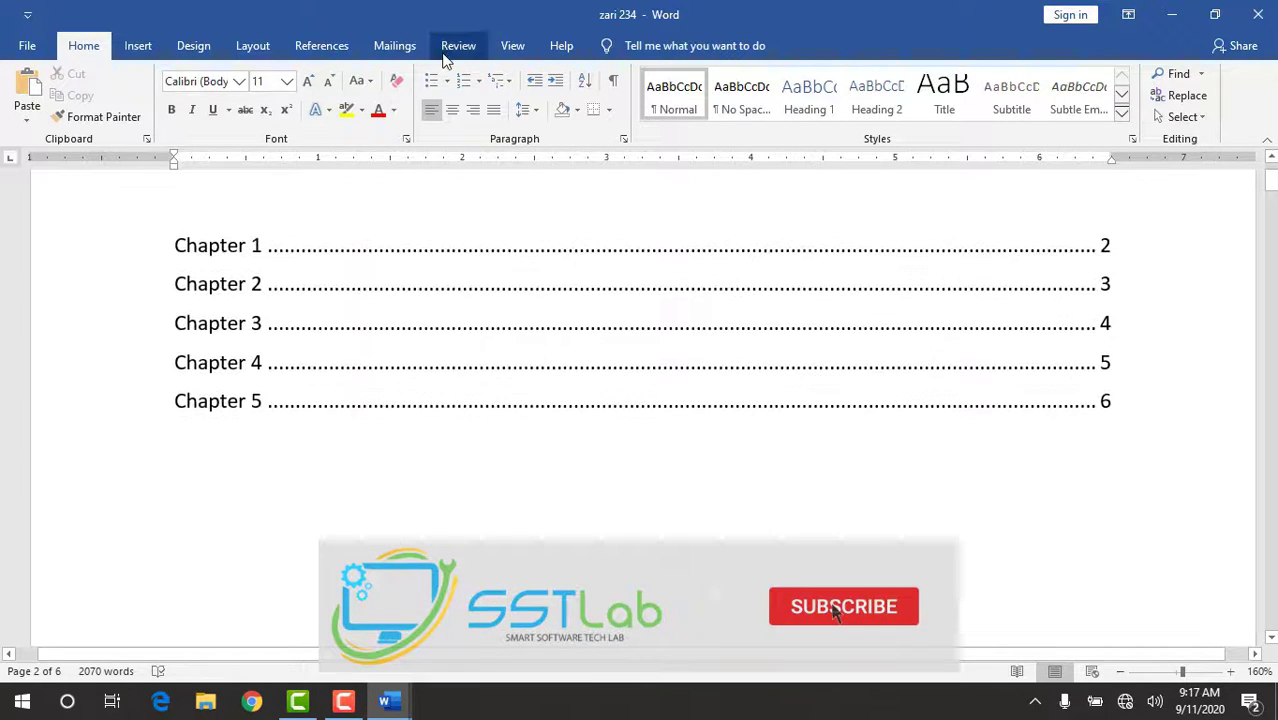
left_click(338, 46)
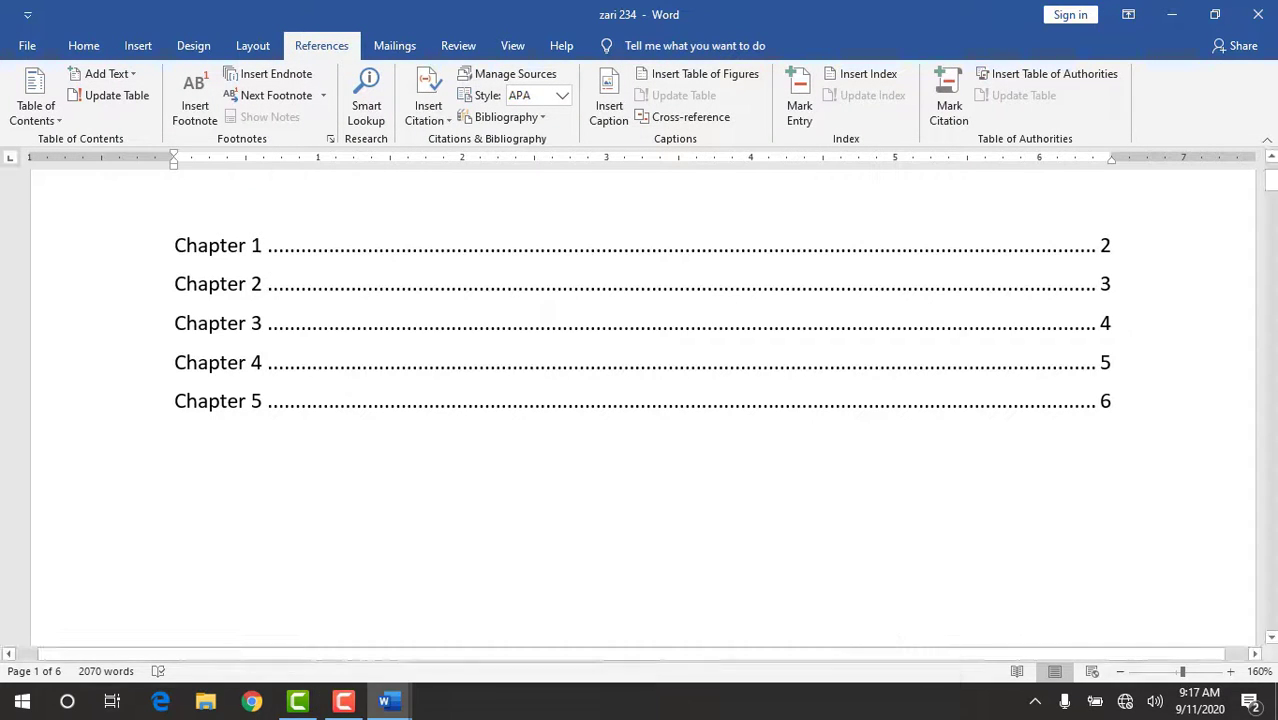
left_click(250, 250, "ctrl")
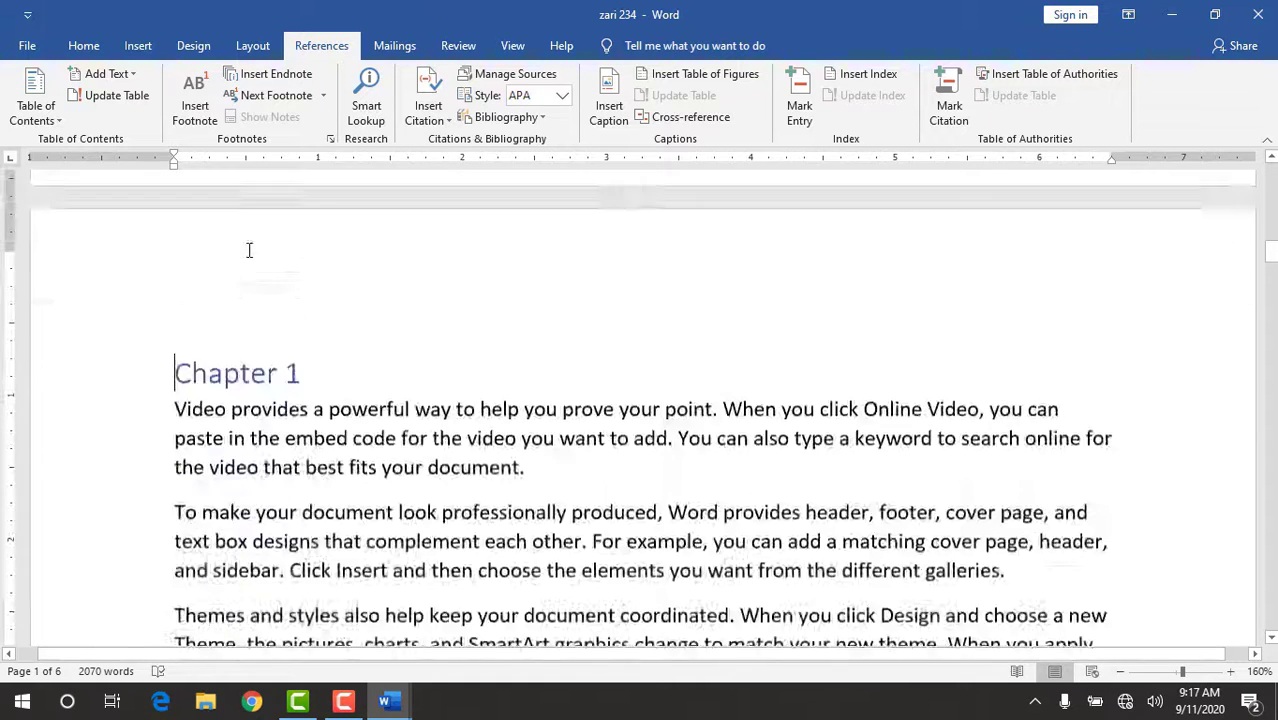
double_click(248, 250)
double_click(228, 374)
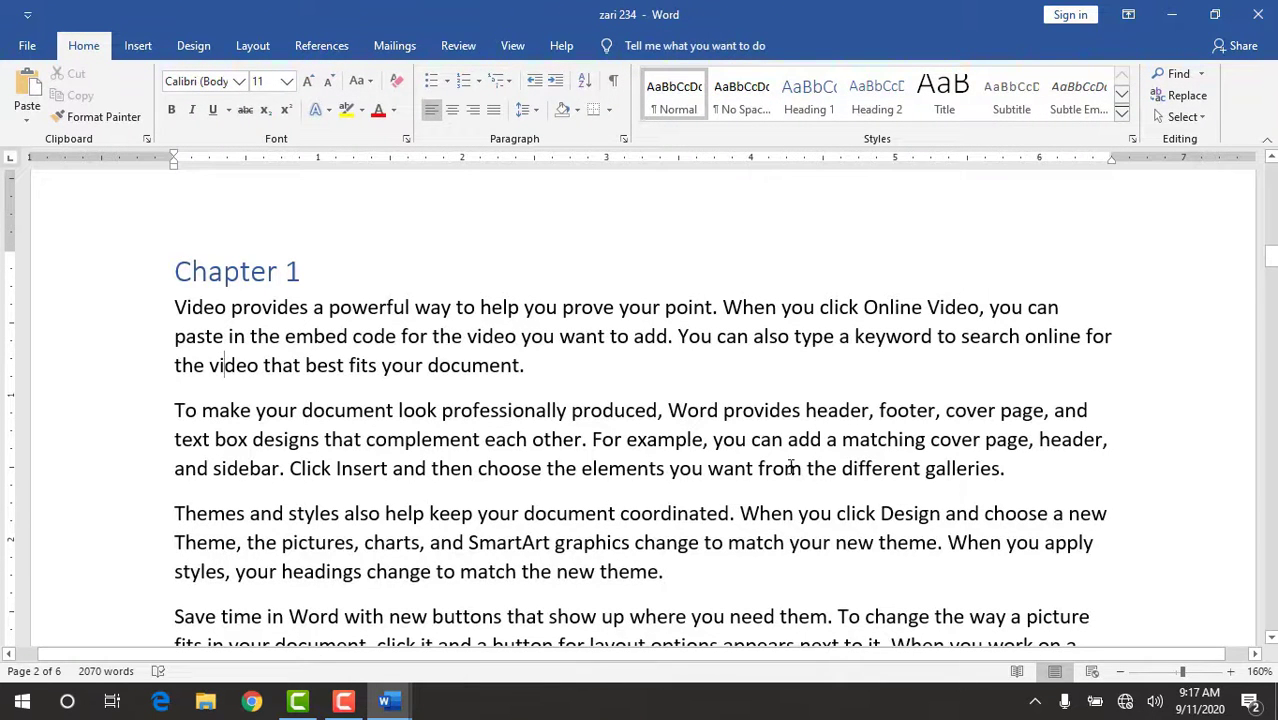
Add a new line reading "Section 1" below the second paragraph of Chapter 1.
key("Return")
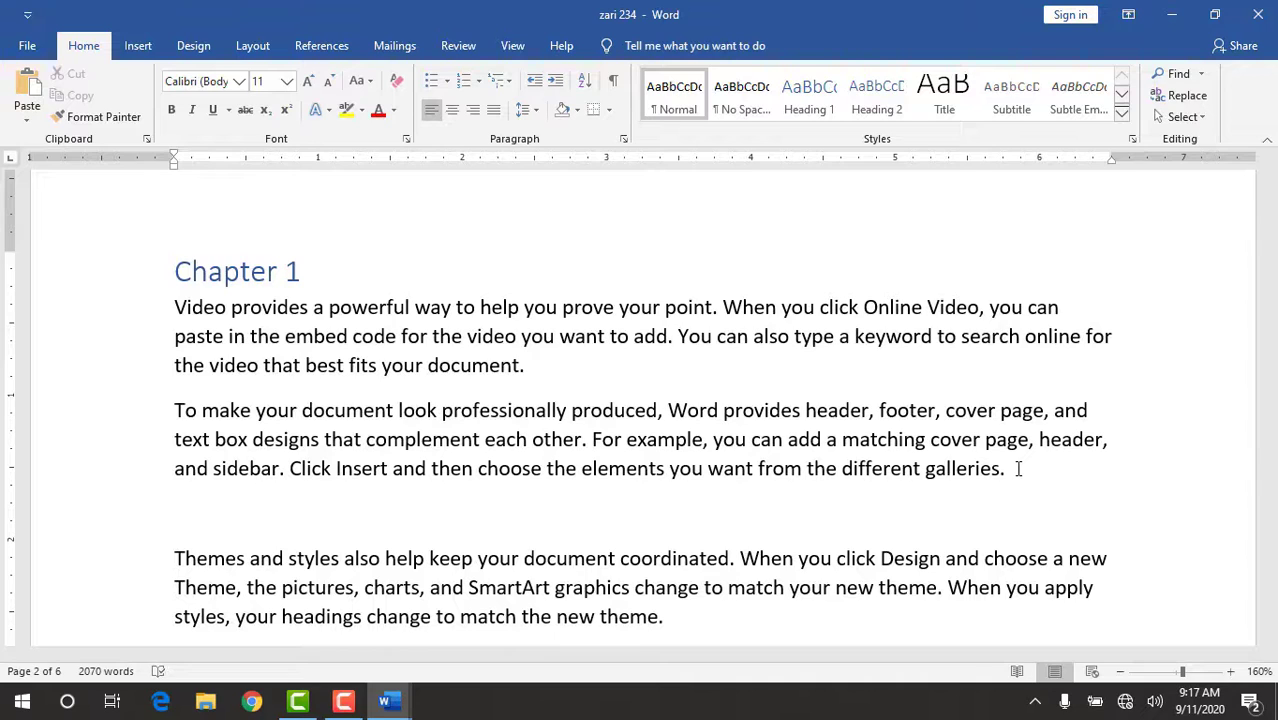
type("Section 1")
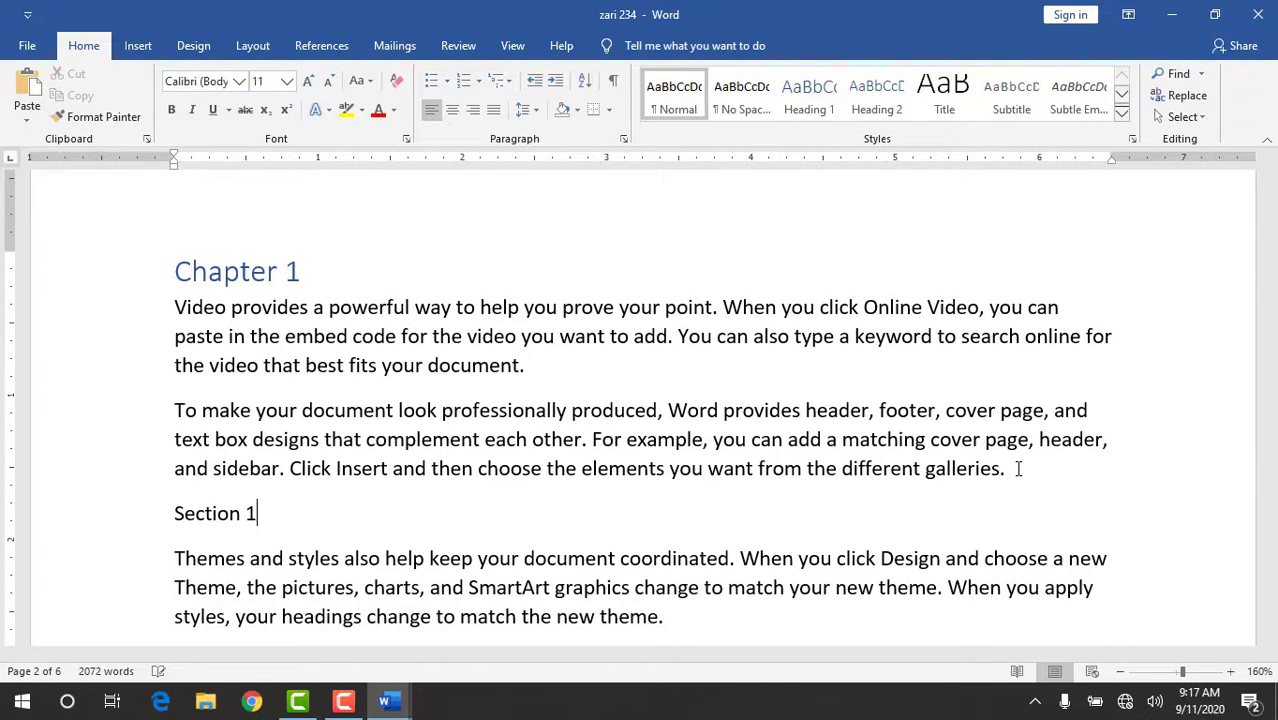
Add a new line reading "Section 2" below the "Save time in Word" paragraph of Chapter 1.
scroll(940, 410, "down", 5)
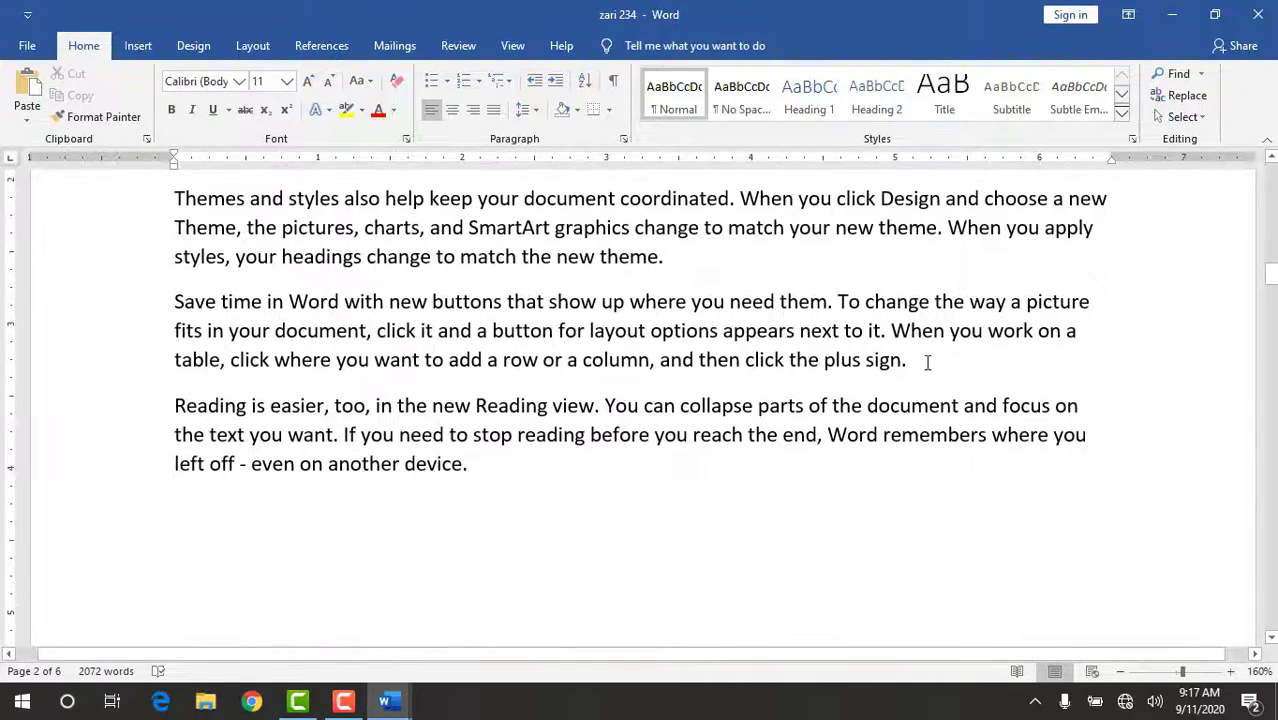
left_click(922, 364)
key("Return")
type("se")
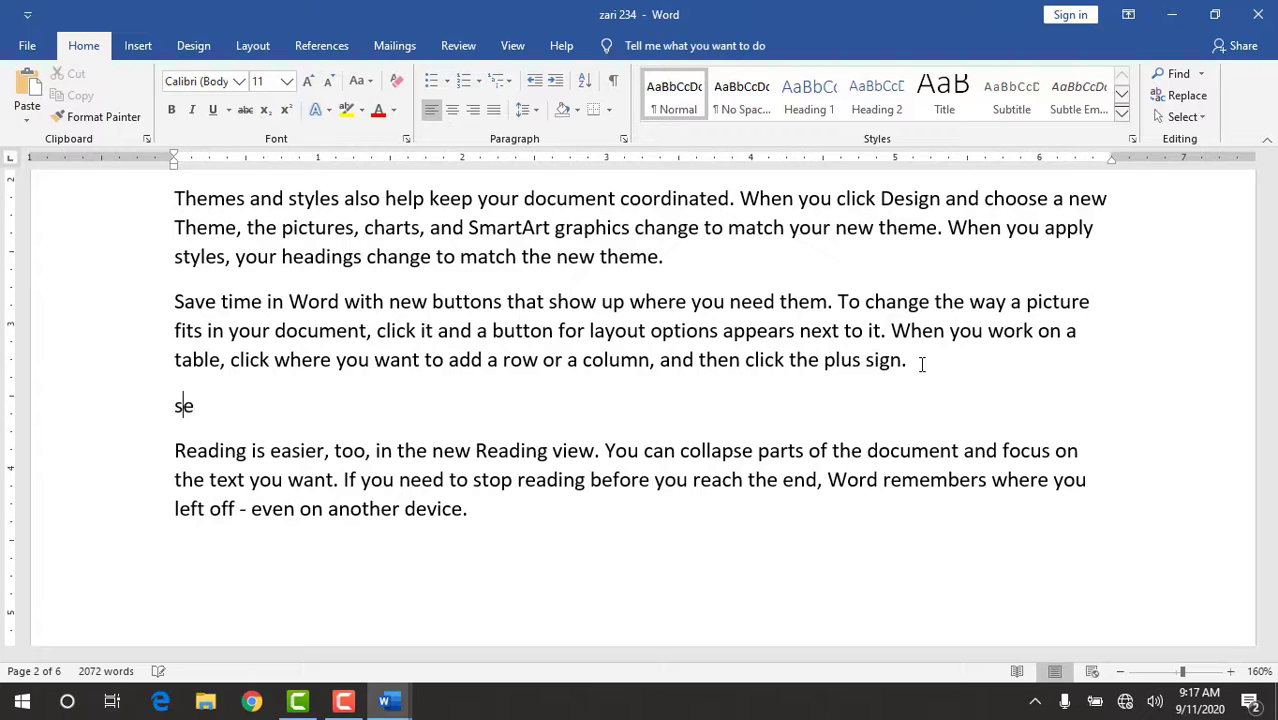
type("ction 2")
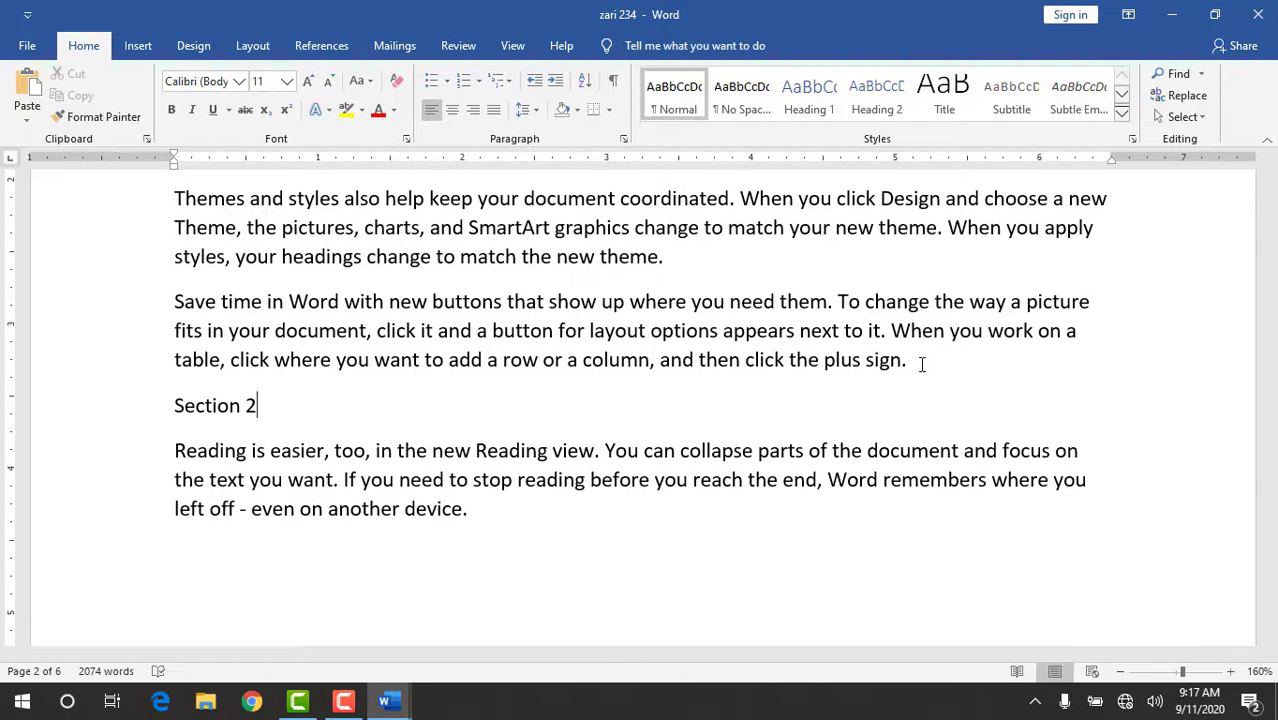
Format the "Section 1" and "Section 2" lines in Chapter 1 as Heading 2.
left_click(1270, 163)
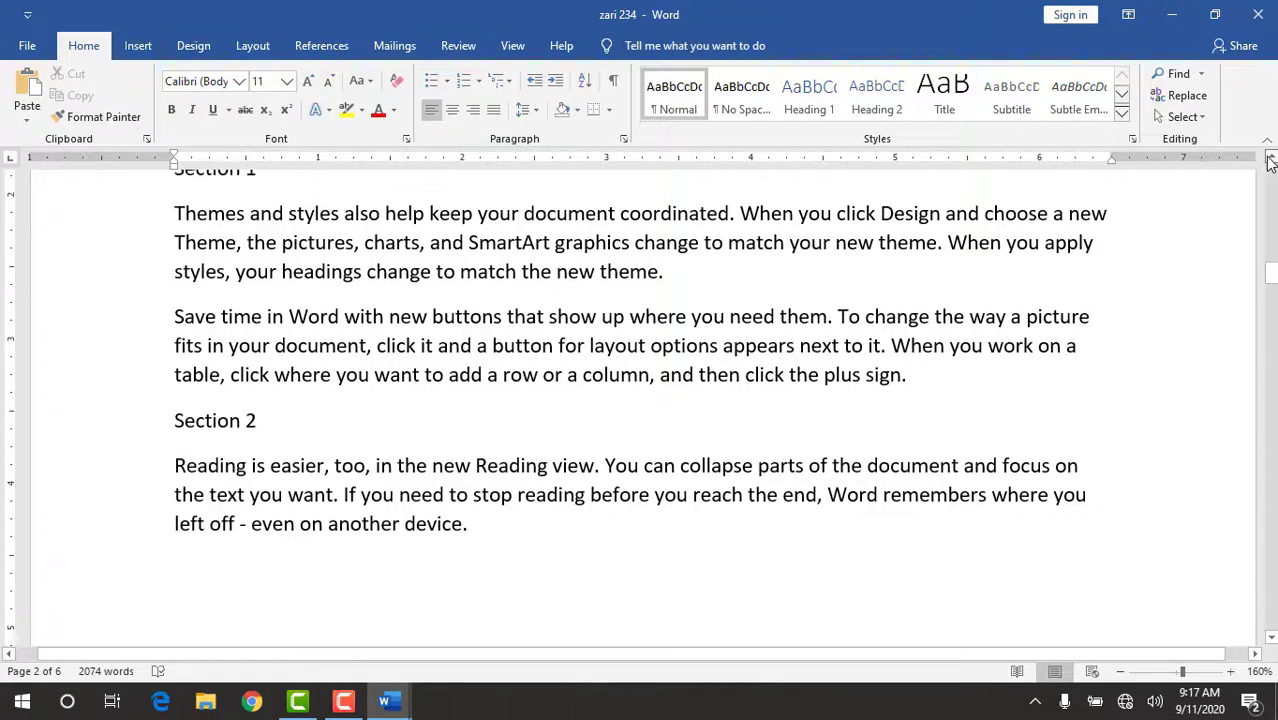
left_click(1270, 163)
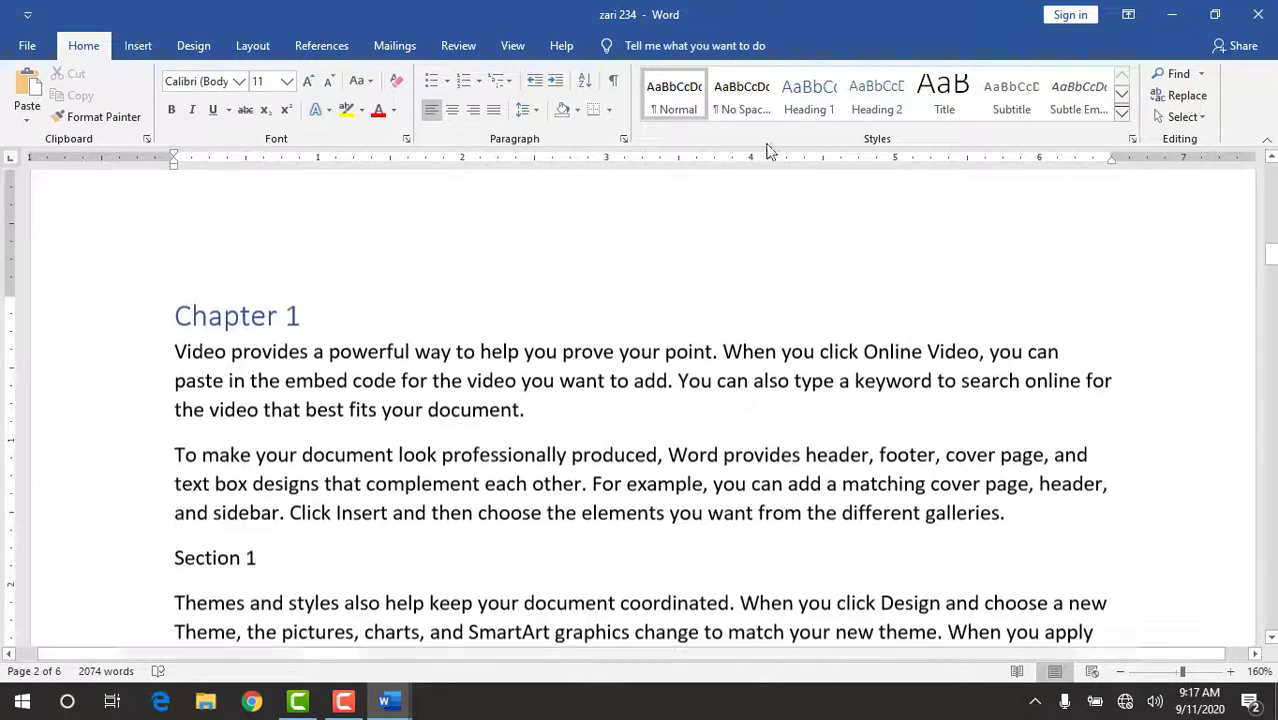
left_click_drag(262, 558, 174, 560)
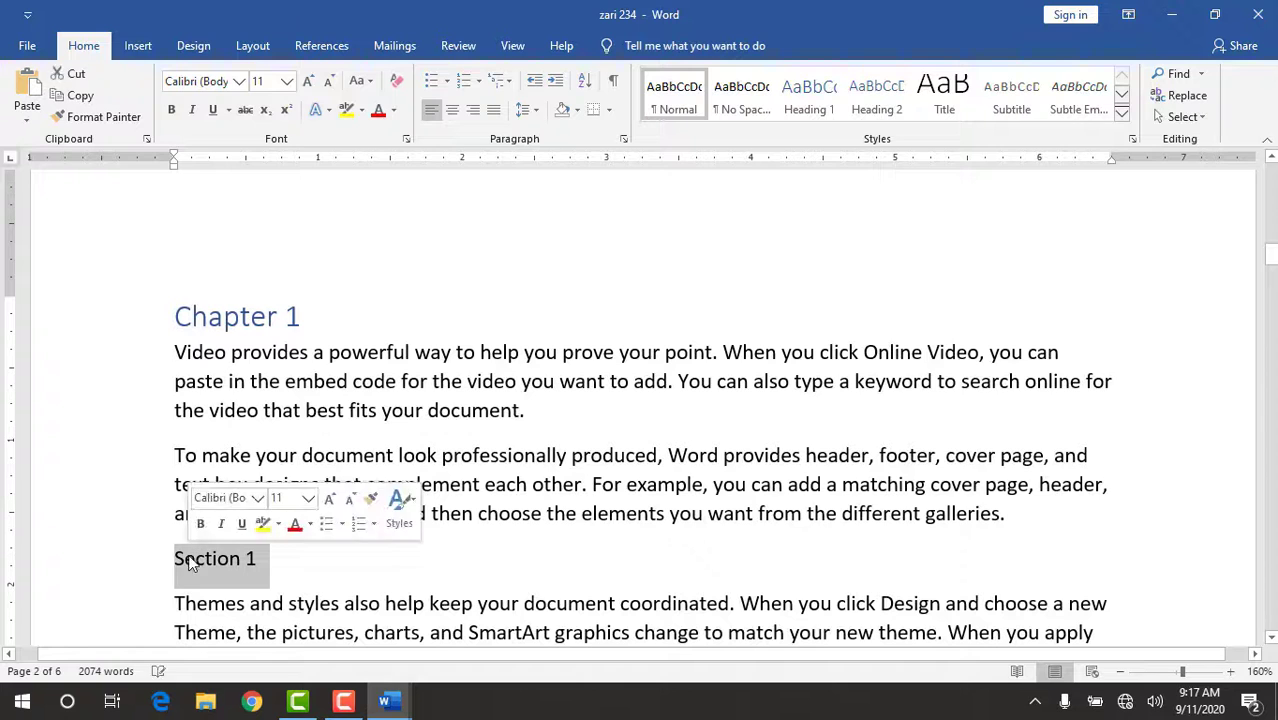
left_click(864, 95)
left_click(1270, 637)
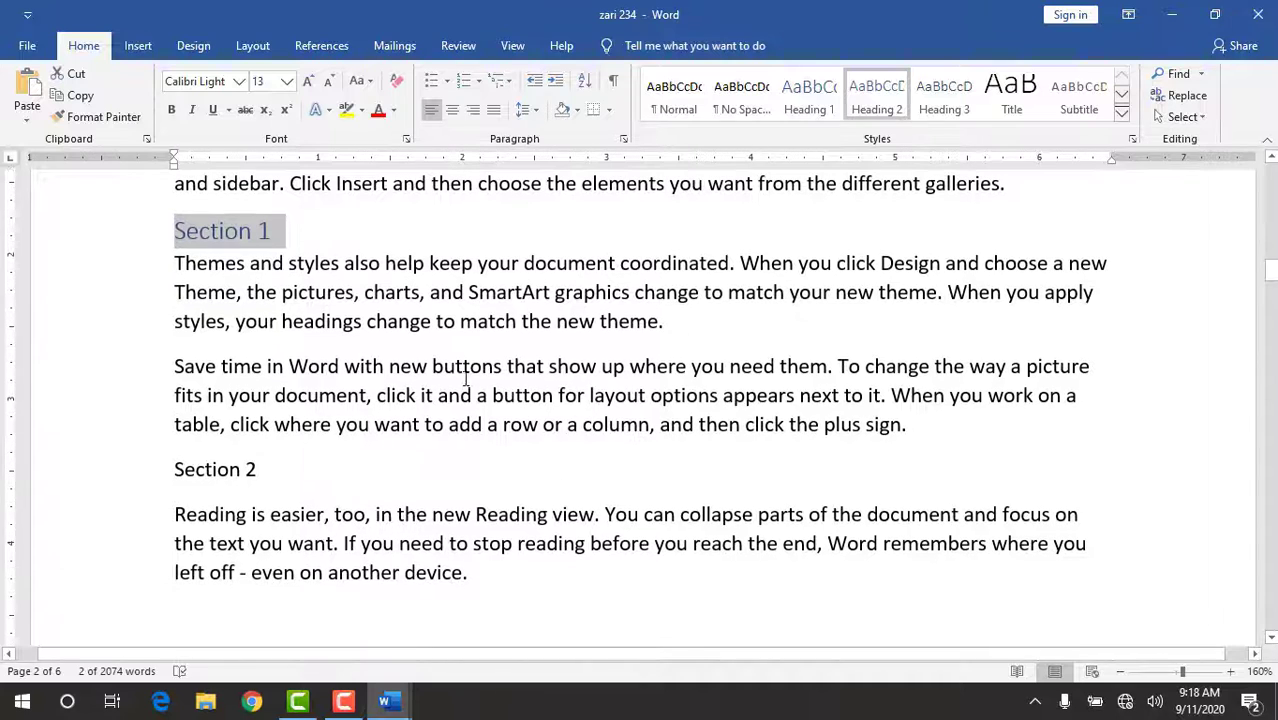
left_click_drag(263, 465, 177, 465)
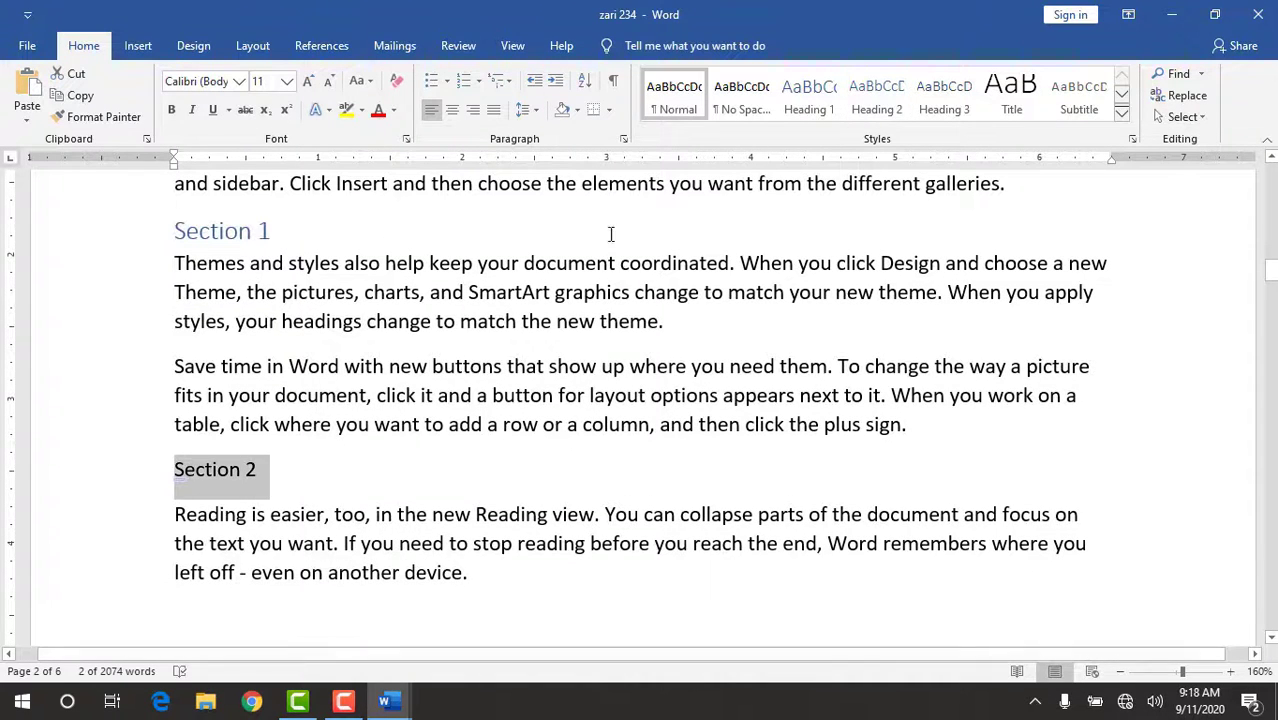
left_click(880, 105)
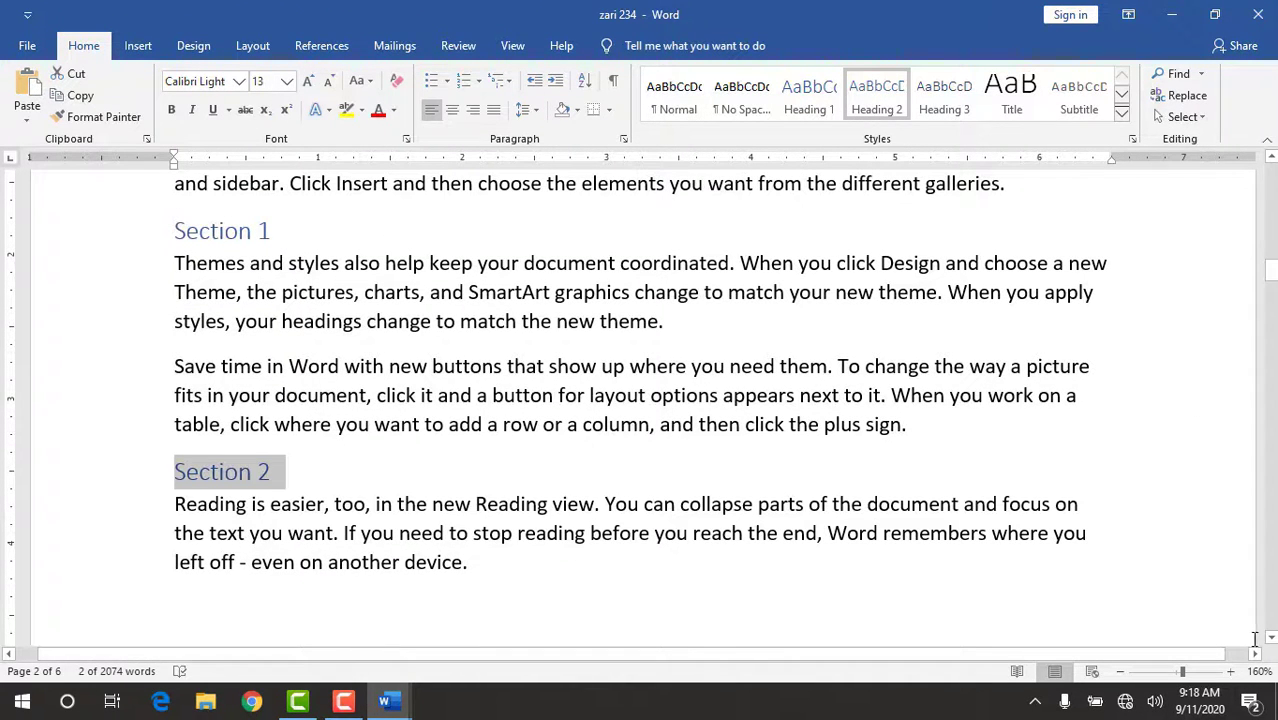
Add a new line reading "Section 1" below the third paragraph of Chapter 2.
left_click(1269, 638)
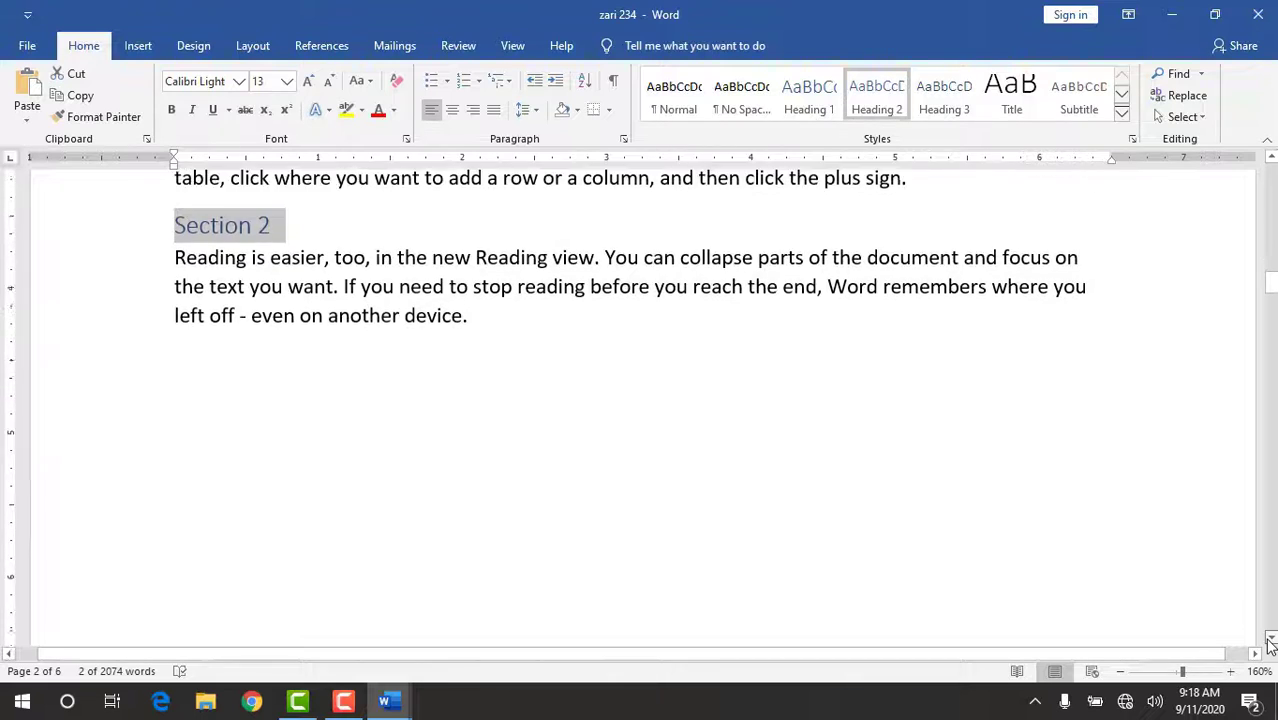
left_click(1269, 638)
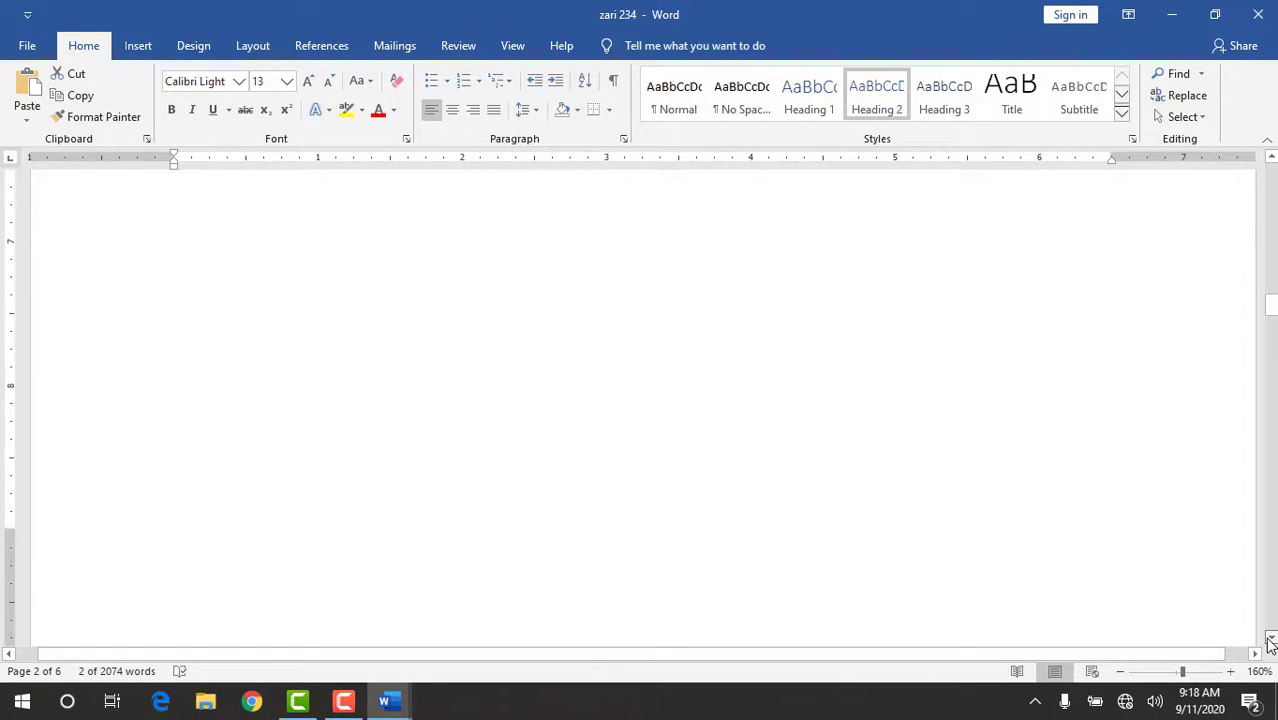
left_click(1270, 643)
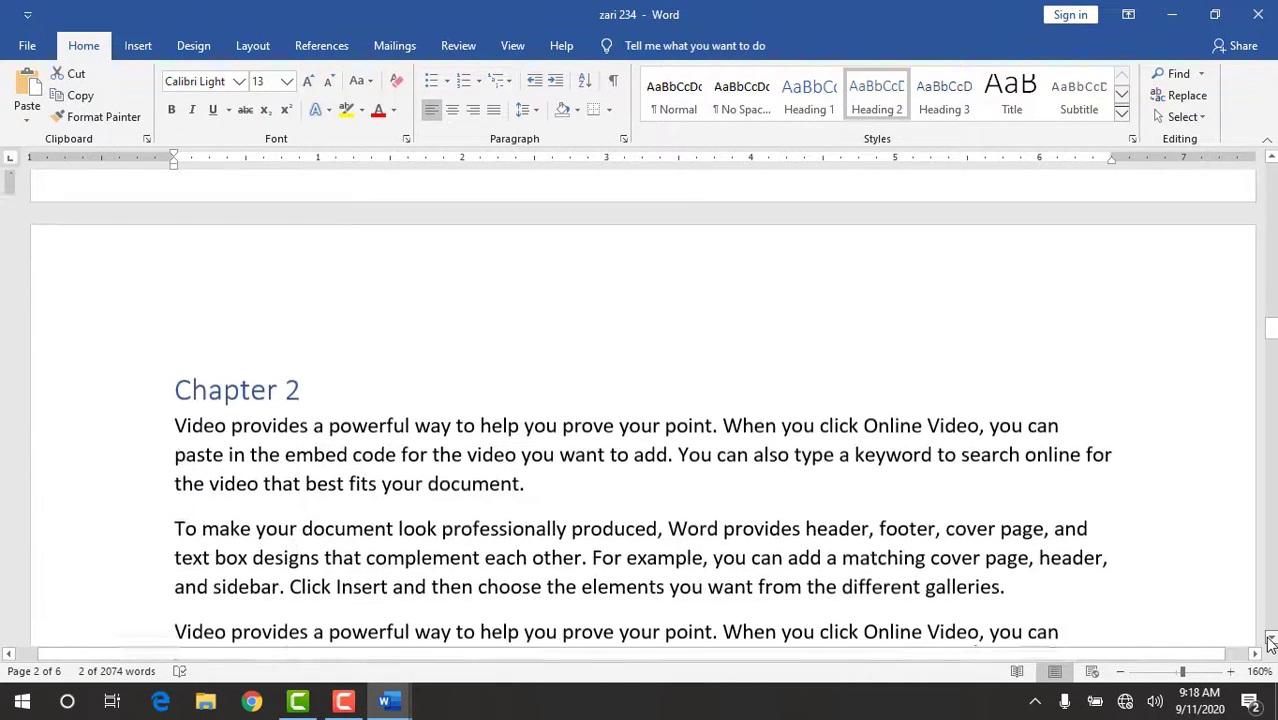
left_click(1270, 643)
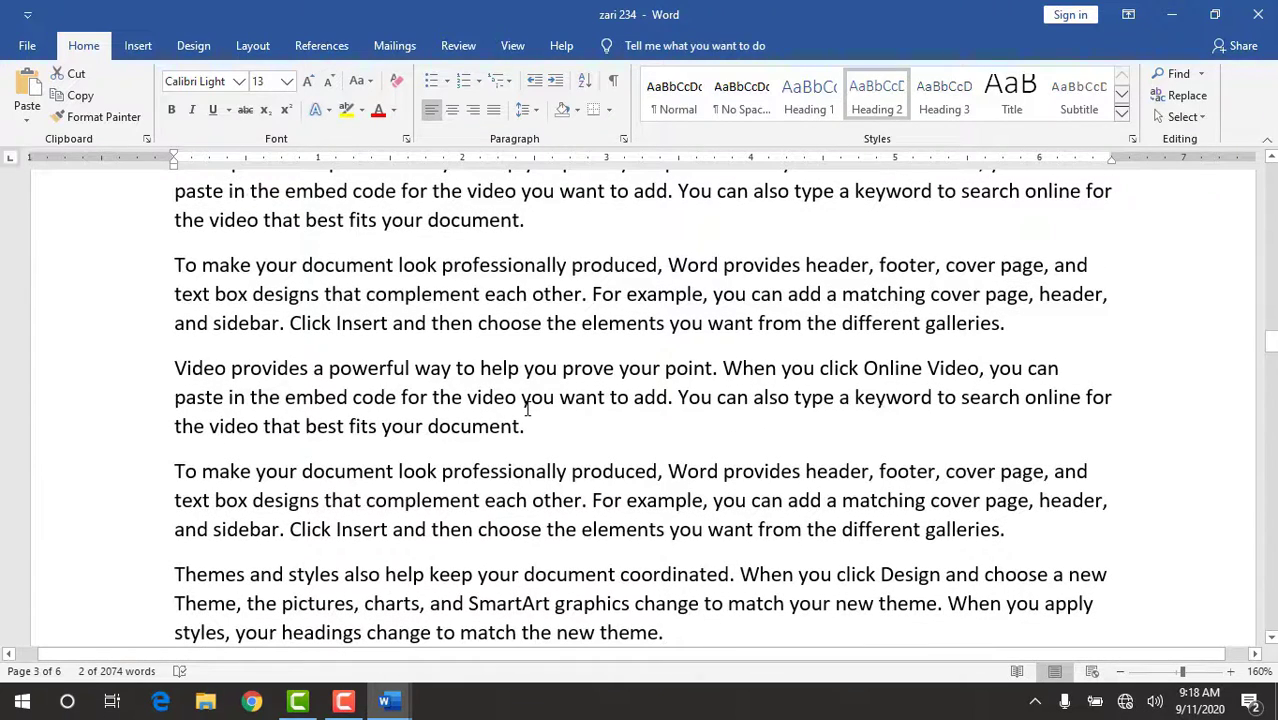
left_click(521, 398)
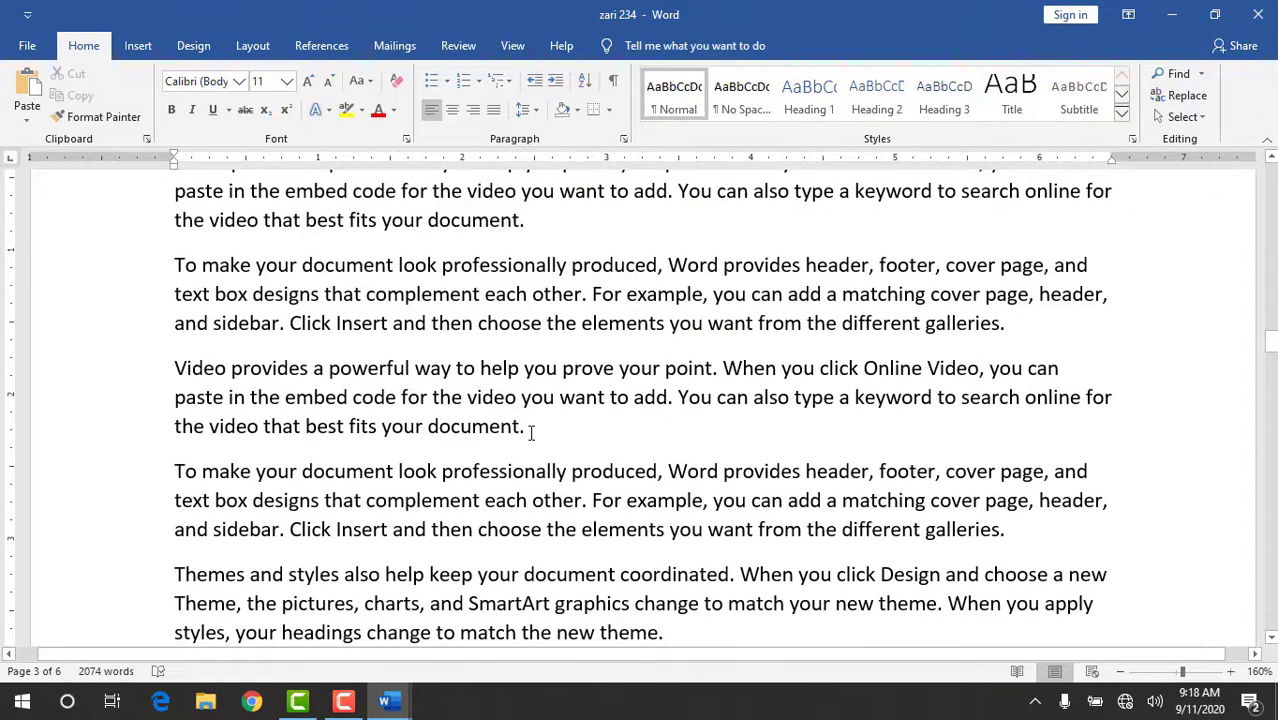
left_click(531, 432)
key("Return")
type("se")
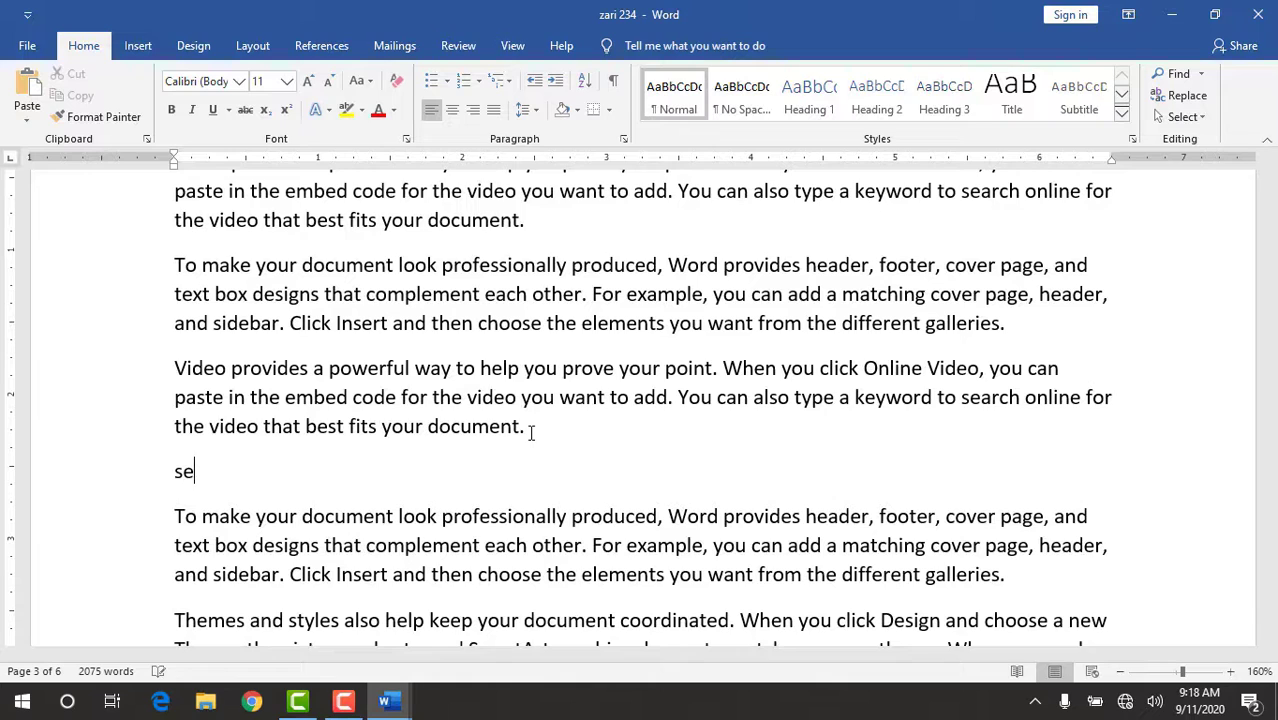
type("ction 1")
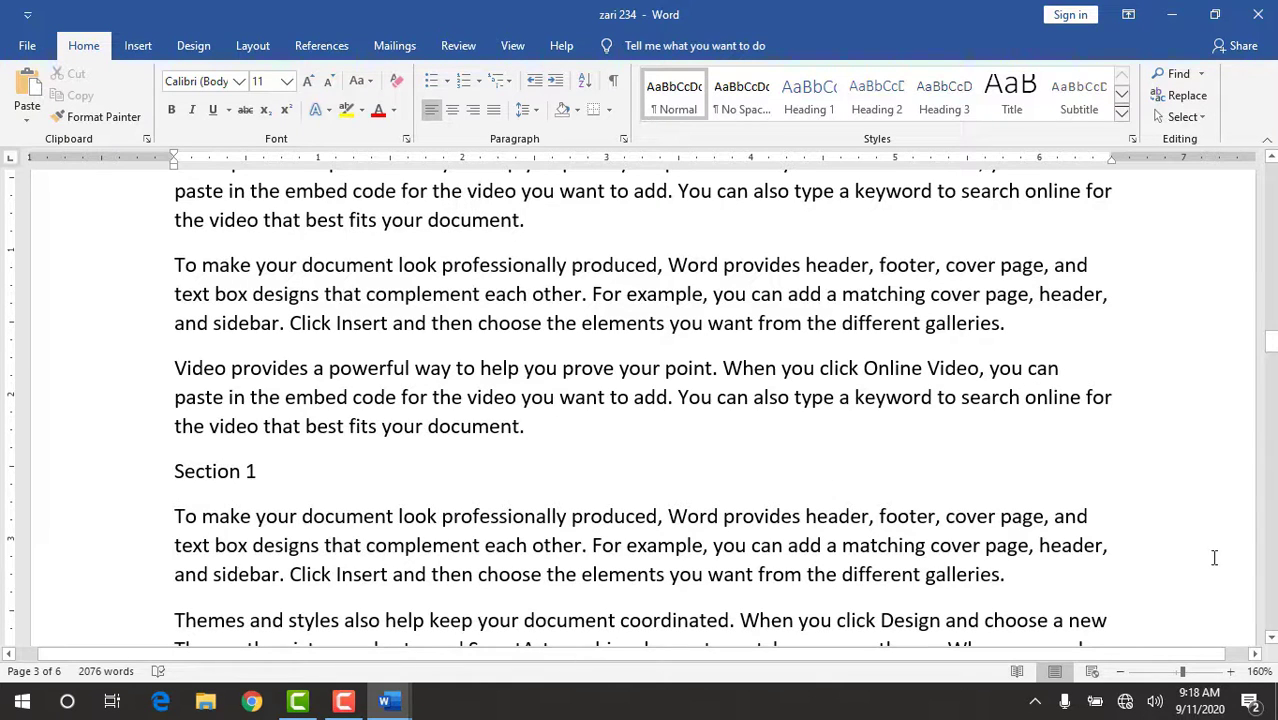
Add a new line reading "Section 2" below the "Themes and styles" paragraph of Chapter 2.
scroll(1272, 637, "down", 3)
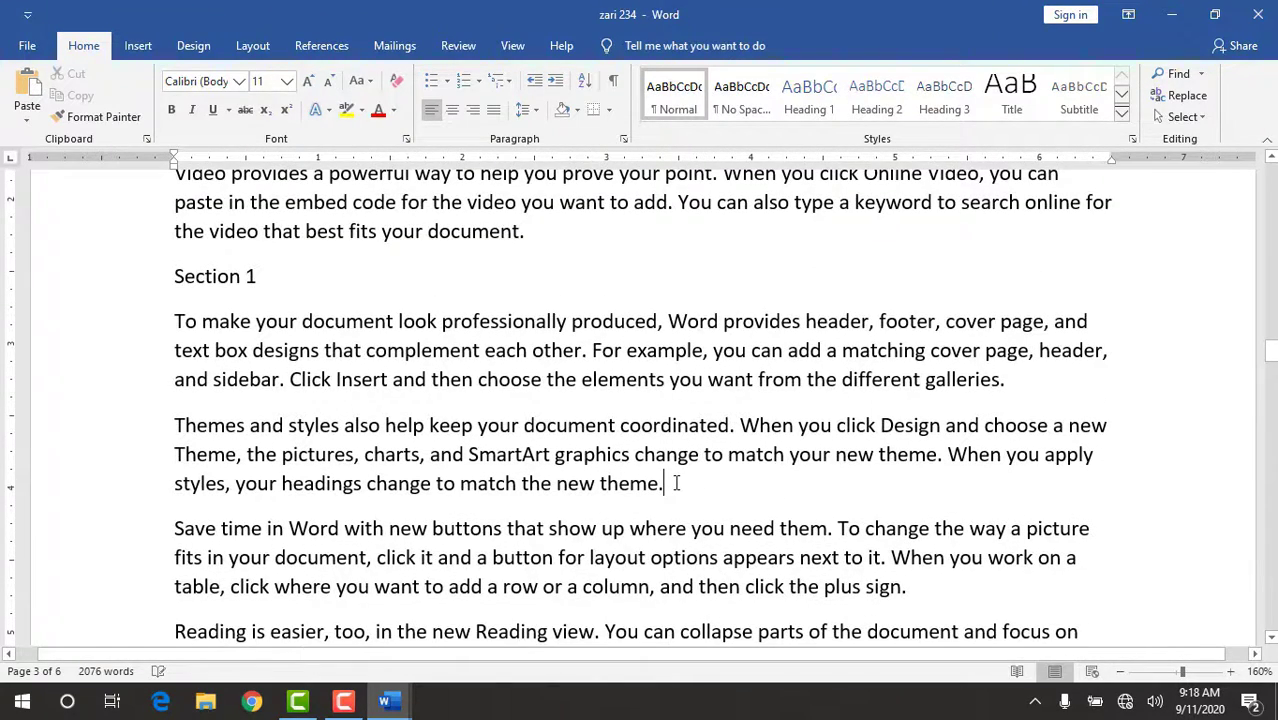
key("Return")
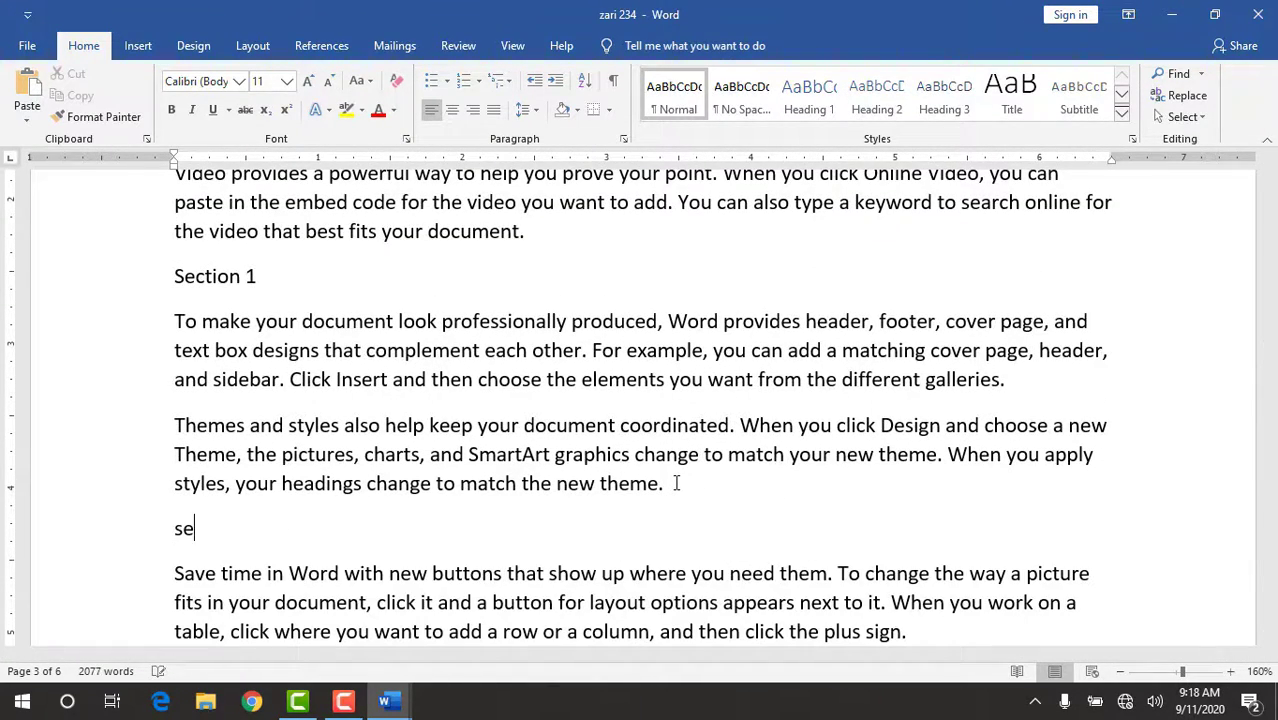
type("section 2")
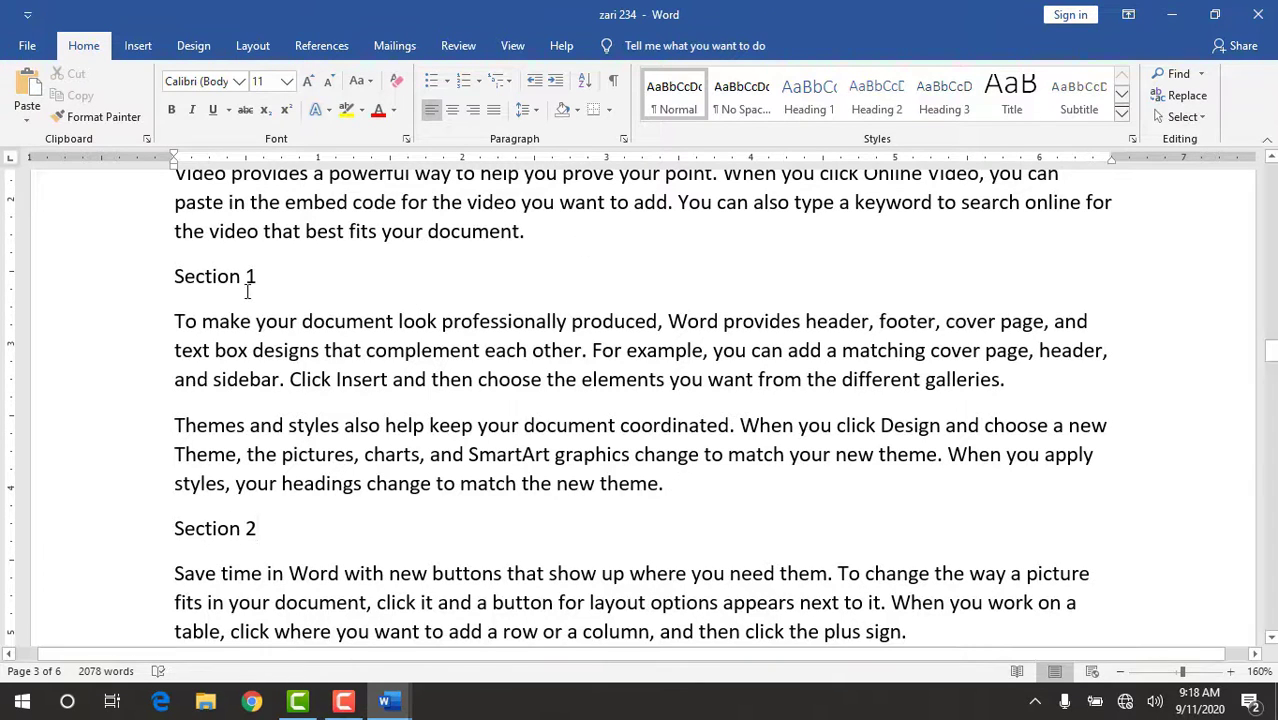
Format the "Section 1" and "Section 2" lines in Chapter 2 as Heading 2.
left_click_drag(233, 277, 175, 276)
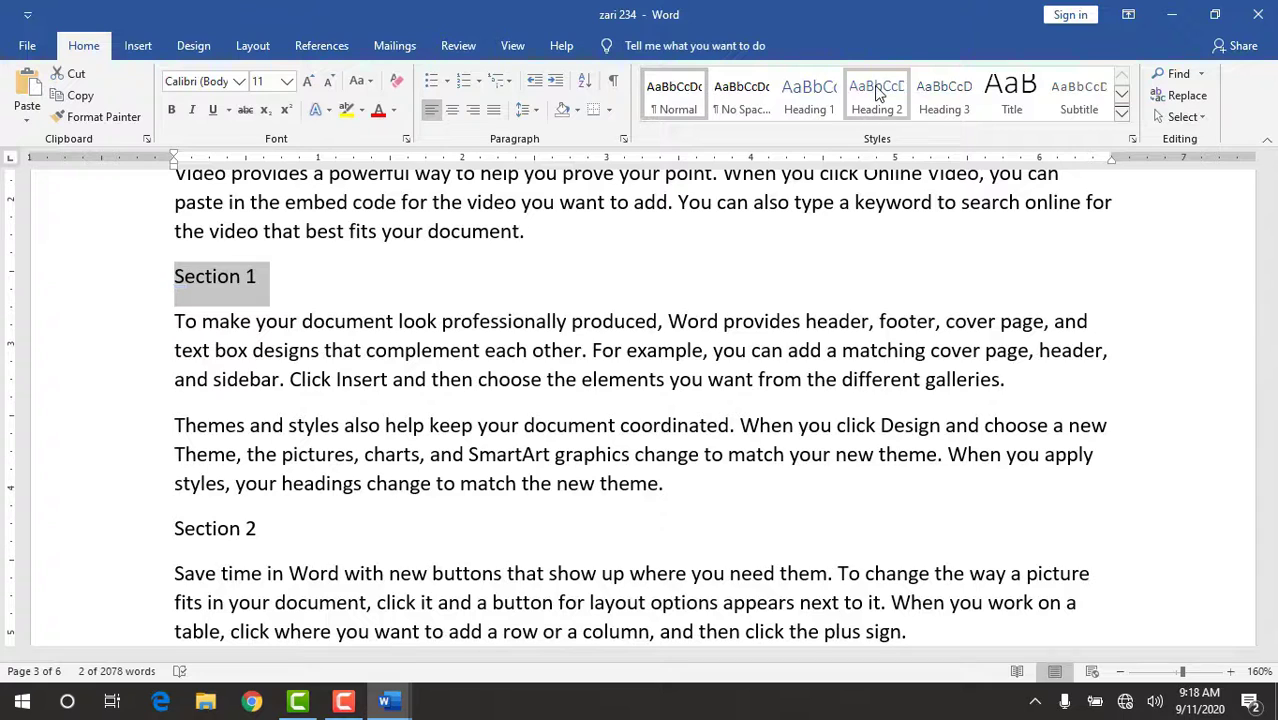
left_click(877, 95)
left_click_drag(269, 500, 175, 515)
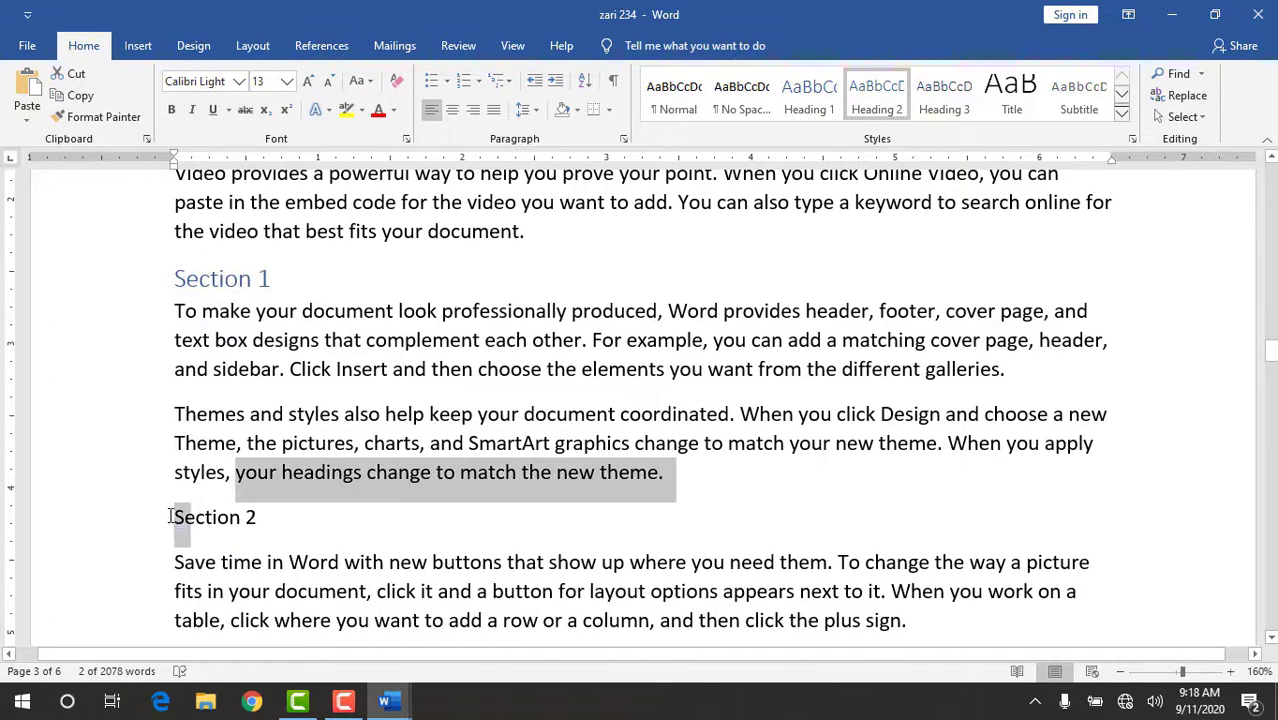
left_click(175, 515)
left_click_drag(267, 513, 174, 517)
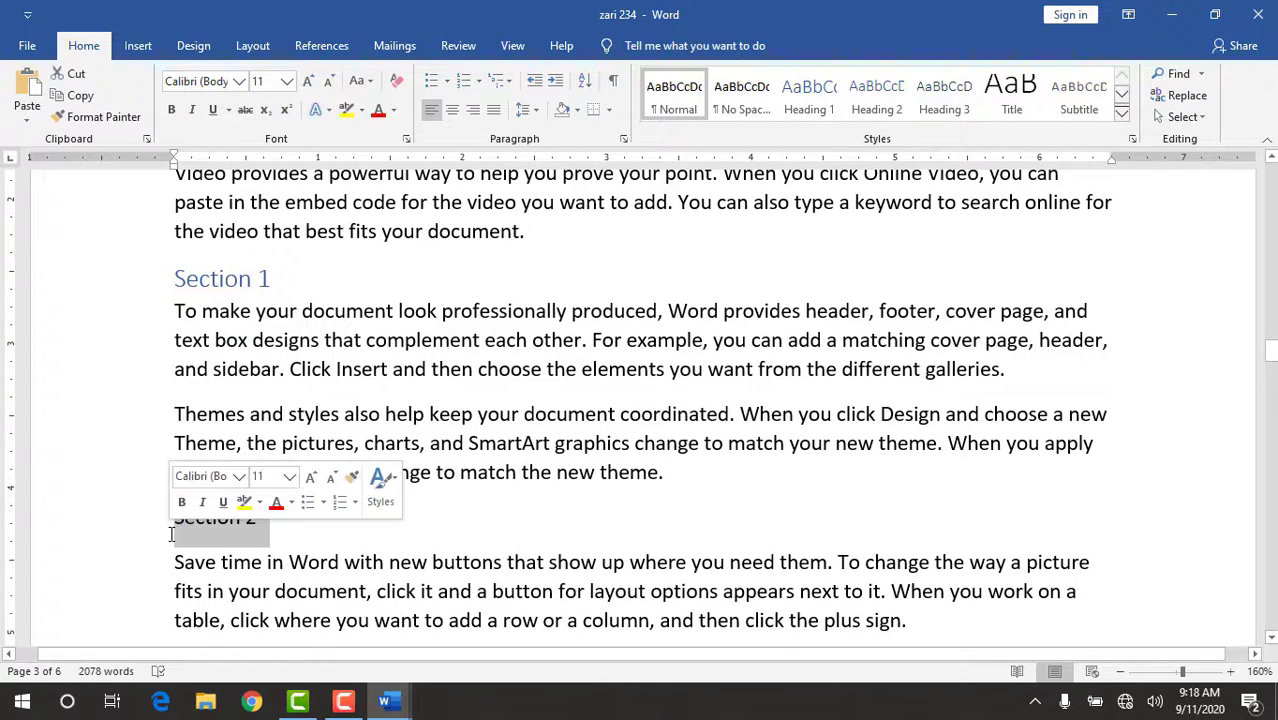
left_click(866, 95)
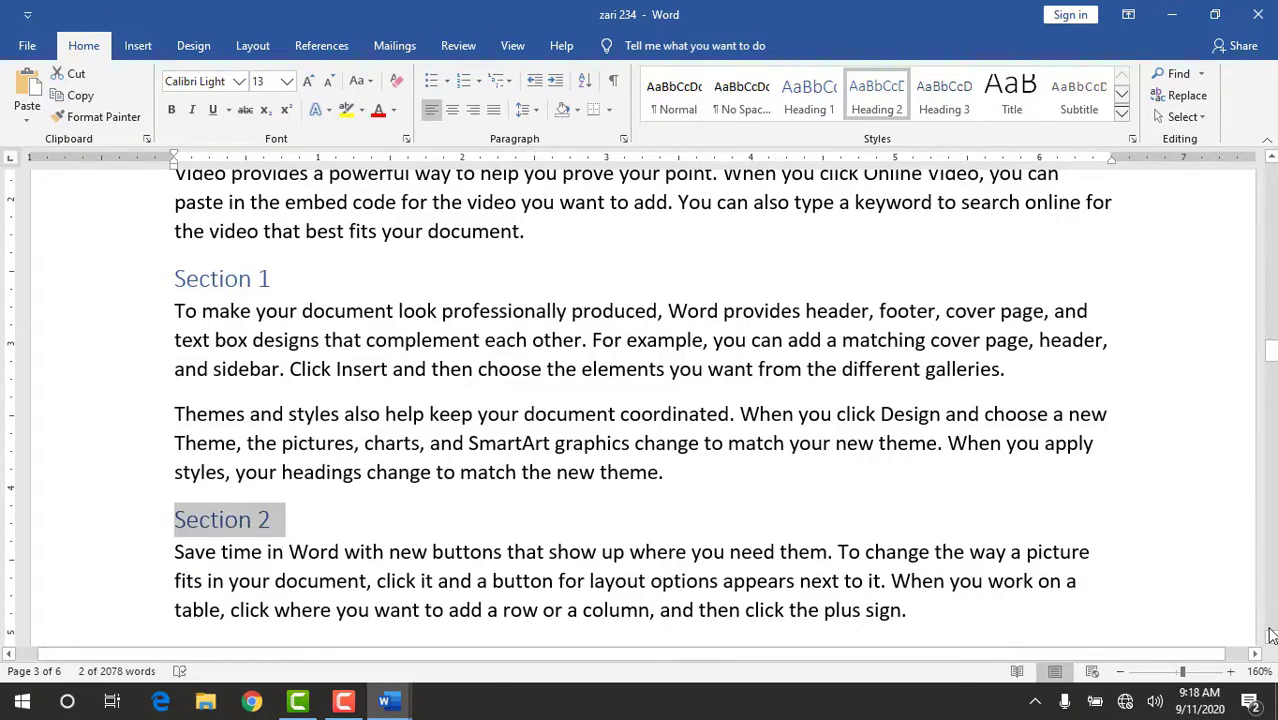
Return to the table of contents on the first page and follow its link to Chapter 3.
scroll(1270, 636, "down", 15)
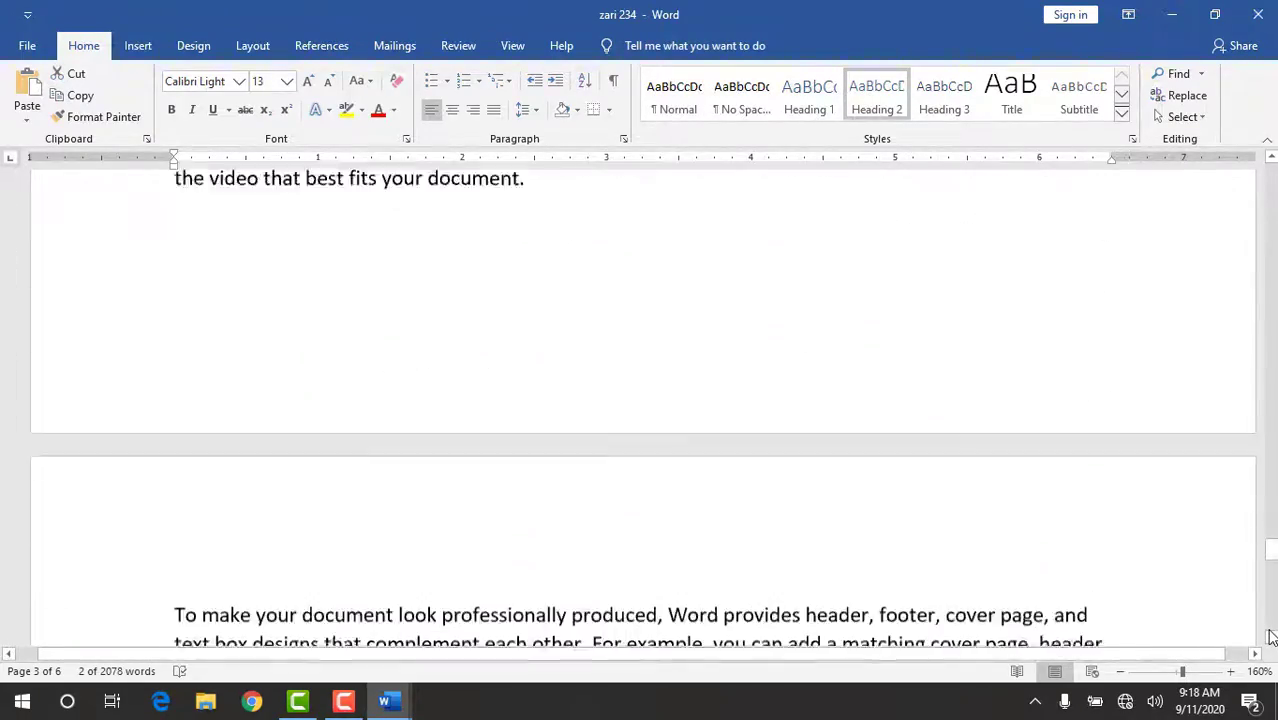
scroll(1270, 636, "down", 10)
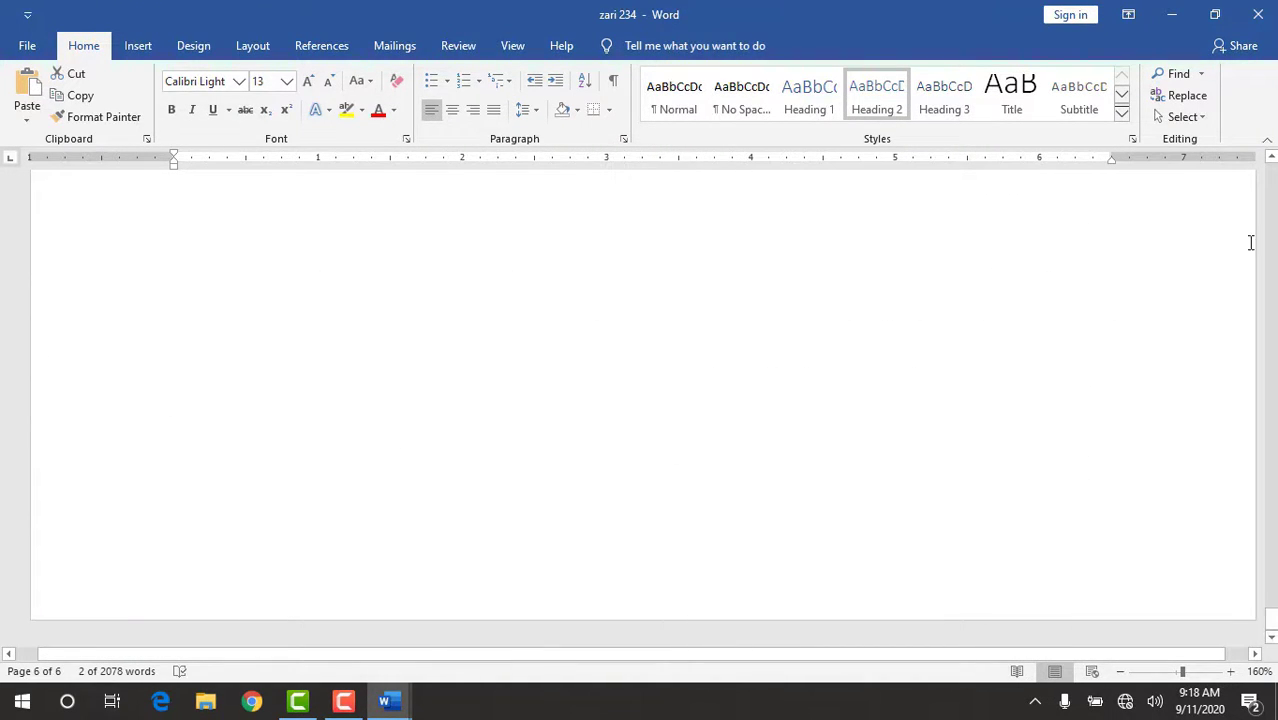
left_click(1272, 159)
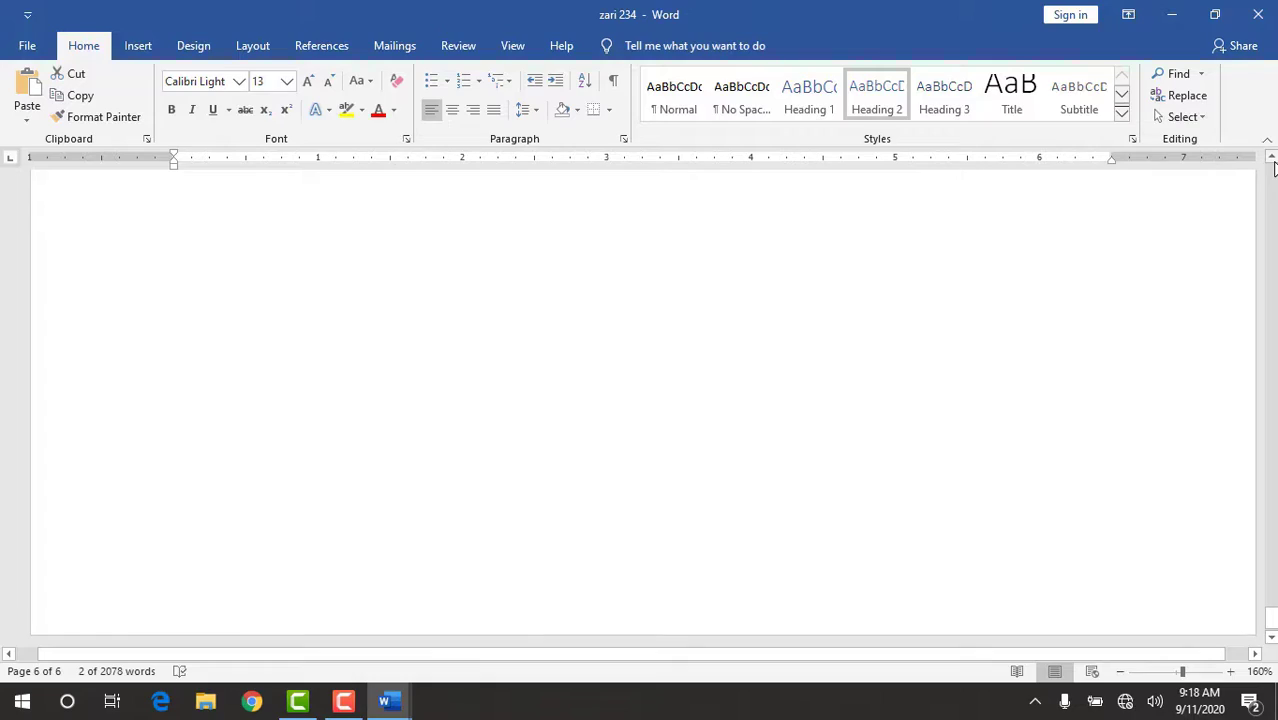
scroll(1274, 168, "up", 15)
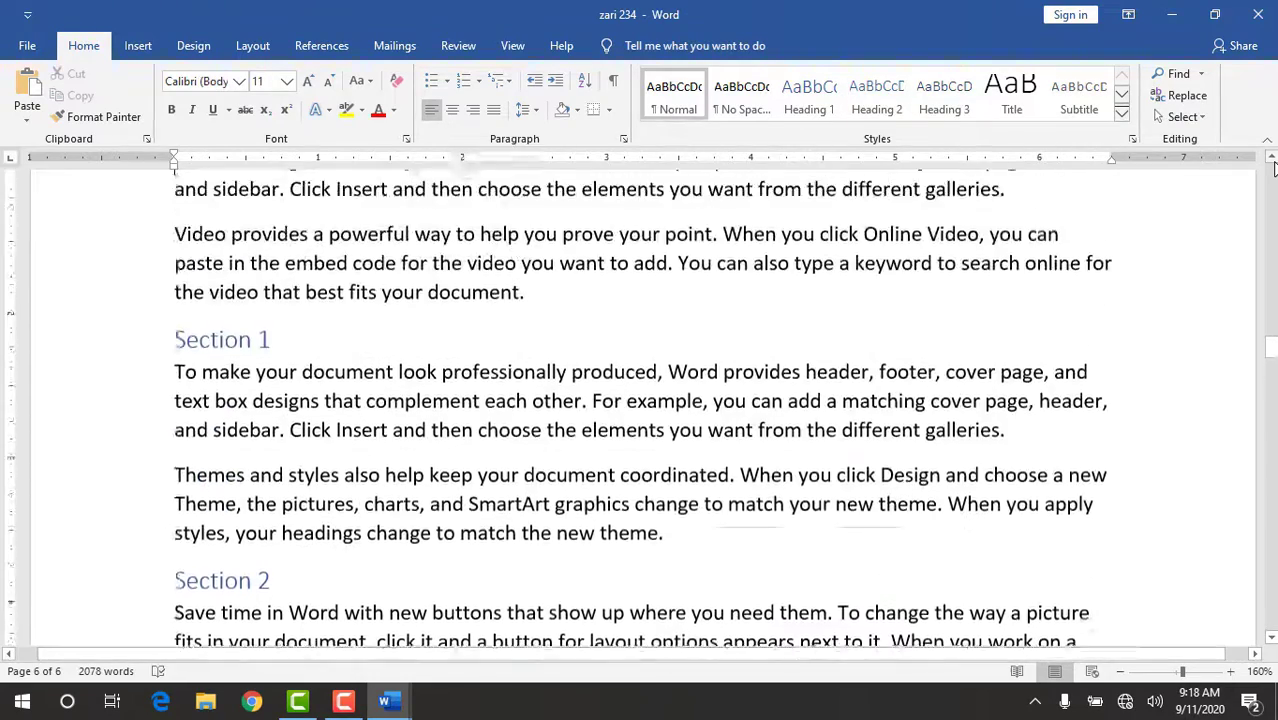
scroll(1274, 168, "up", 10)
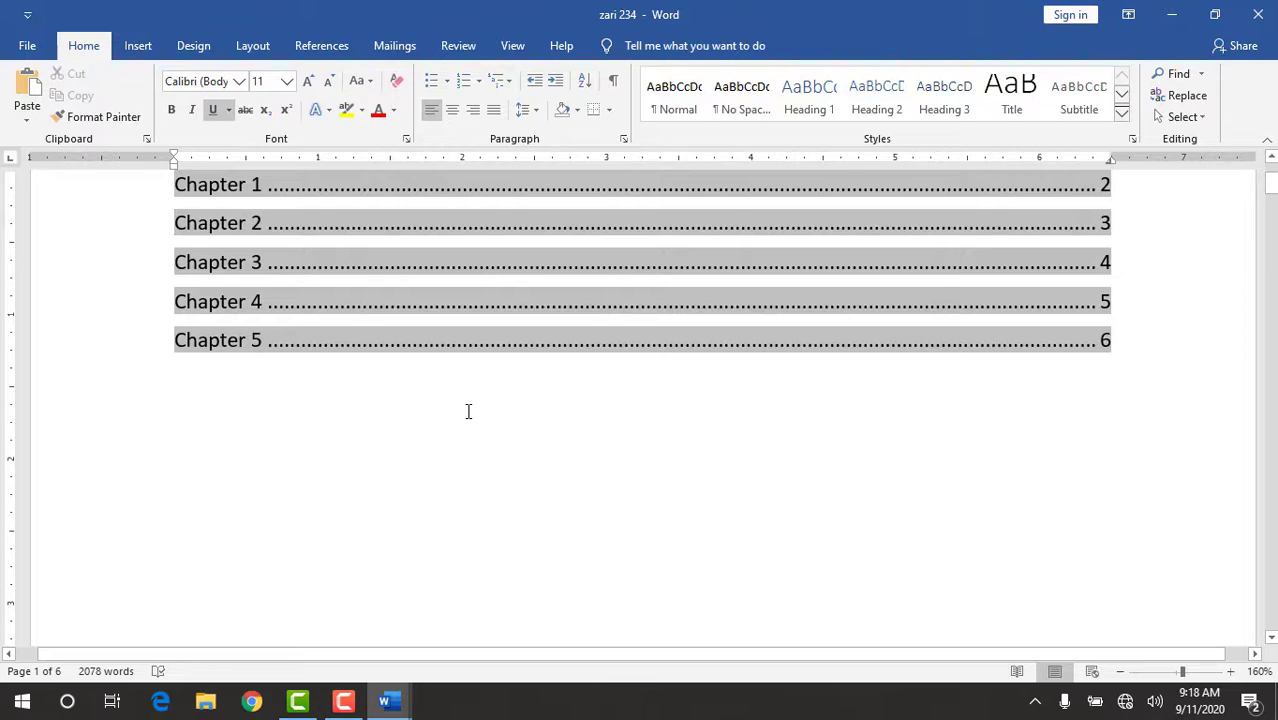
left_click(437, 422)
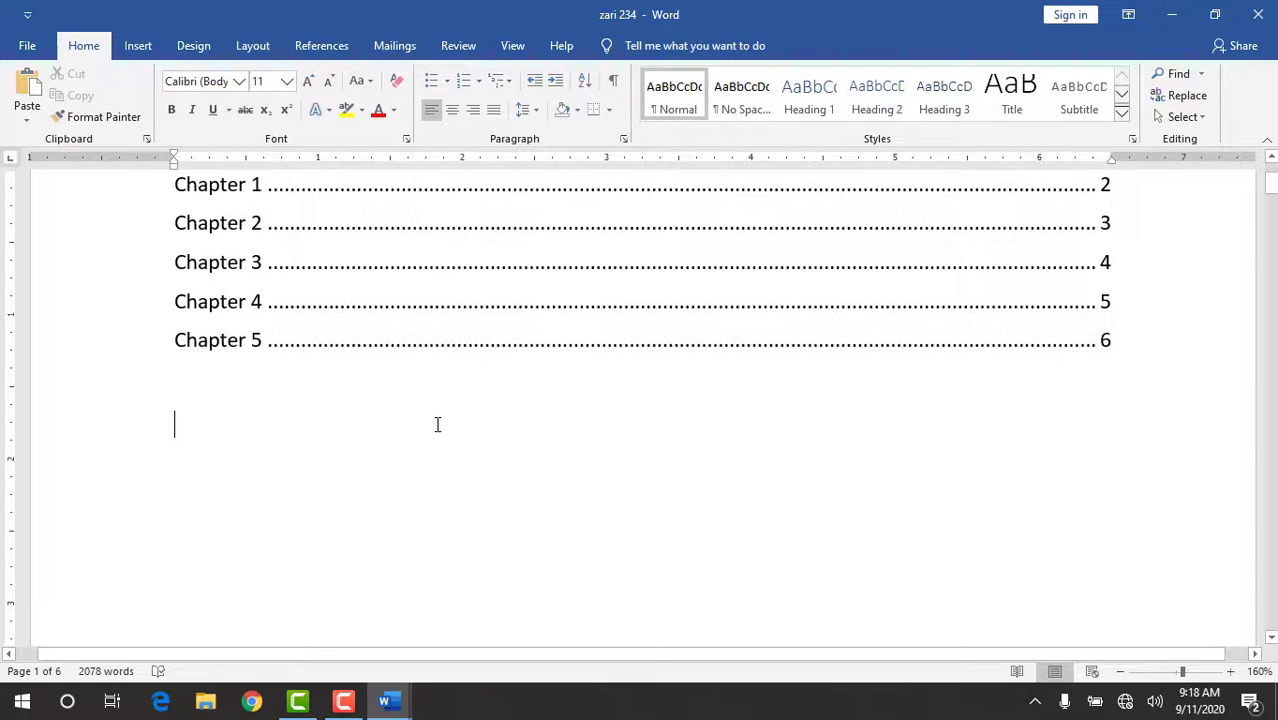
left_click(237, 270, "ctrl")
left_click(322, 290)
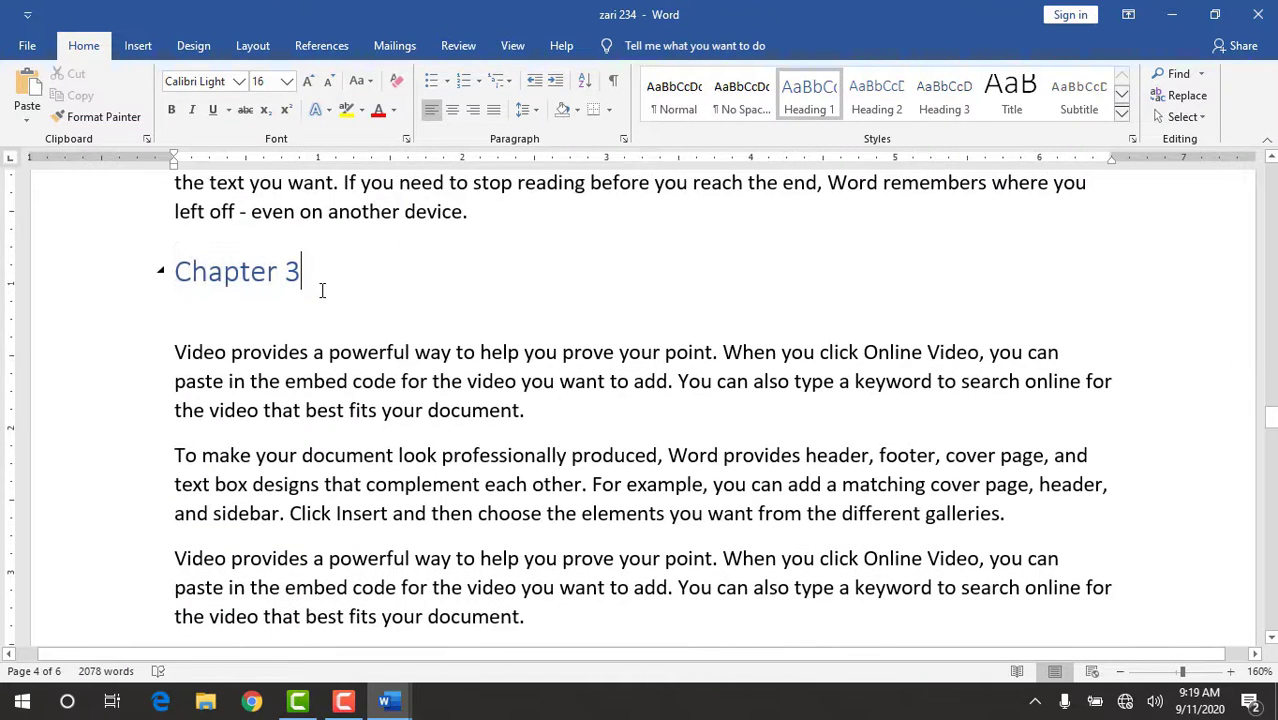
Add a new line reading "Section 1" below the second paragraph of Chapter 3.
left_click(1007, 514)
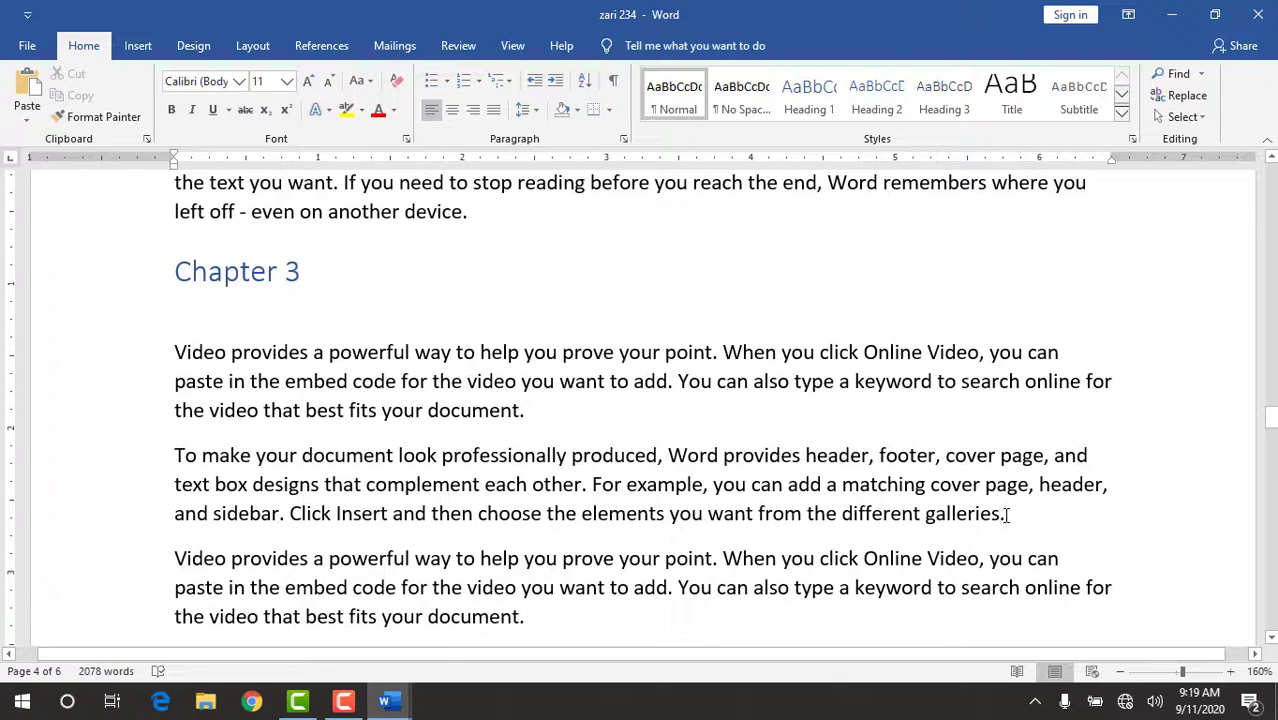
key("Return")
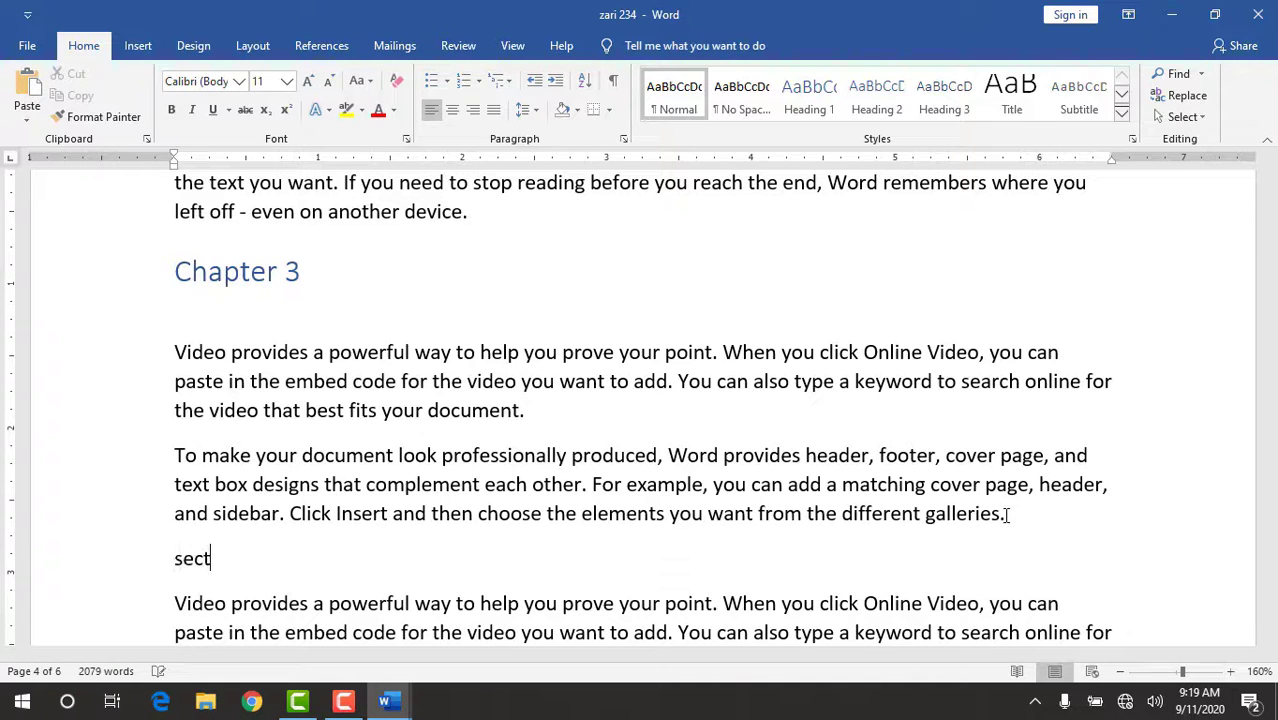
type("section 1")
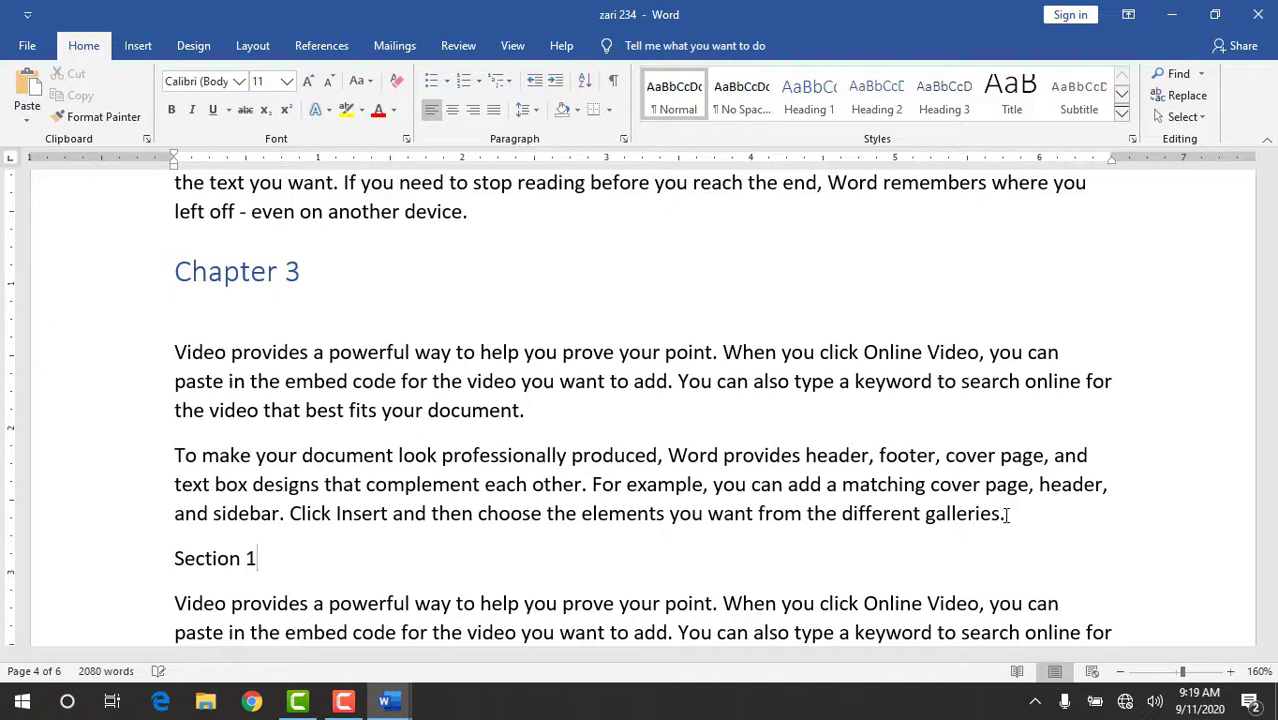
Add a new line reading "Section 2" above the "Themes and styles" paragraph of Chapter 3.
scroll(1013, 510, "down", 4)
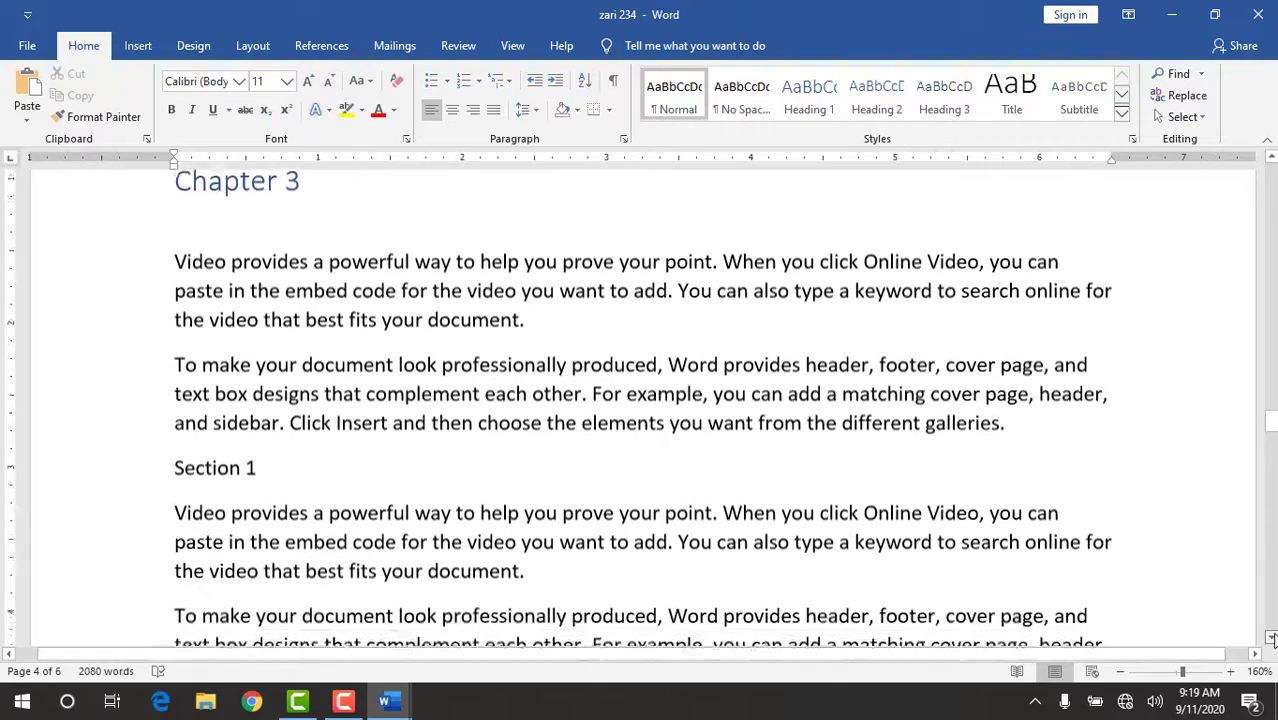
left_click(1006, 434)
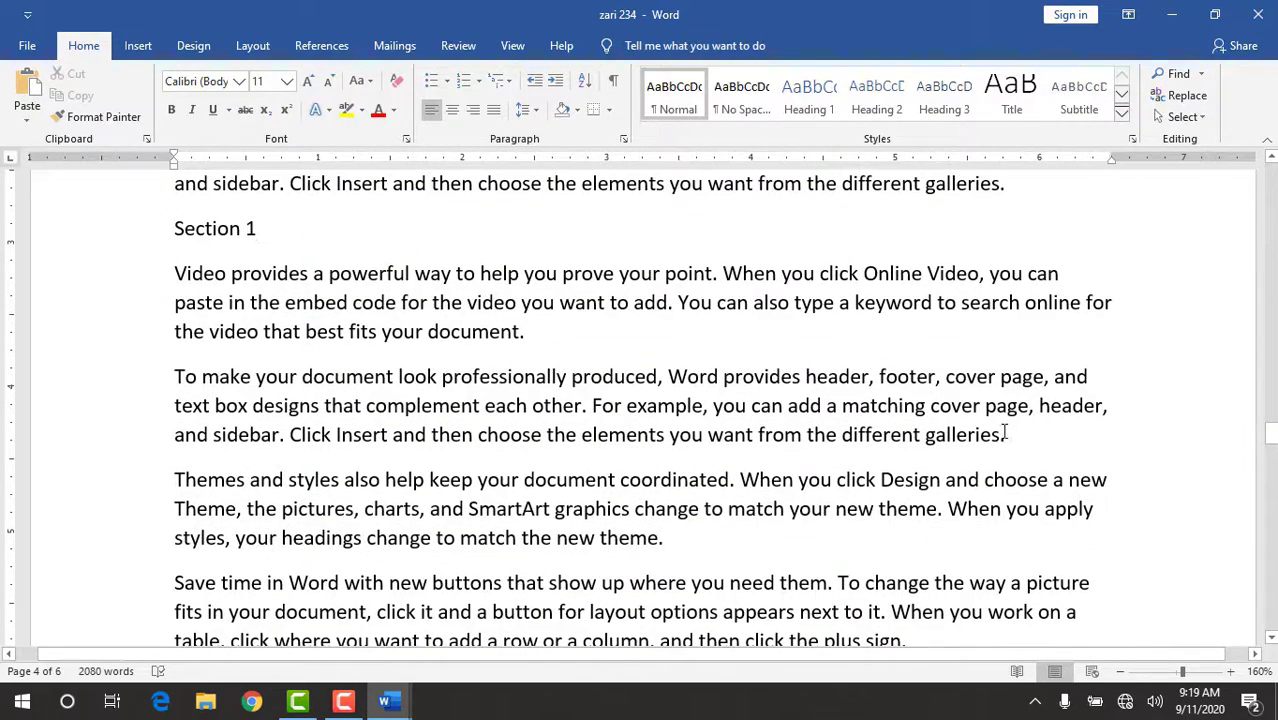
key("Return")
type("S")
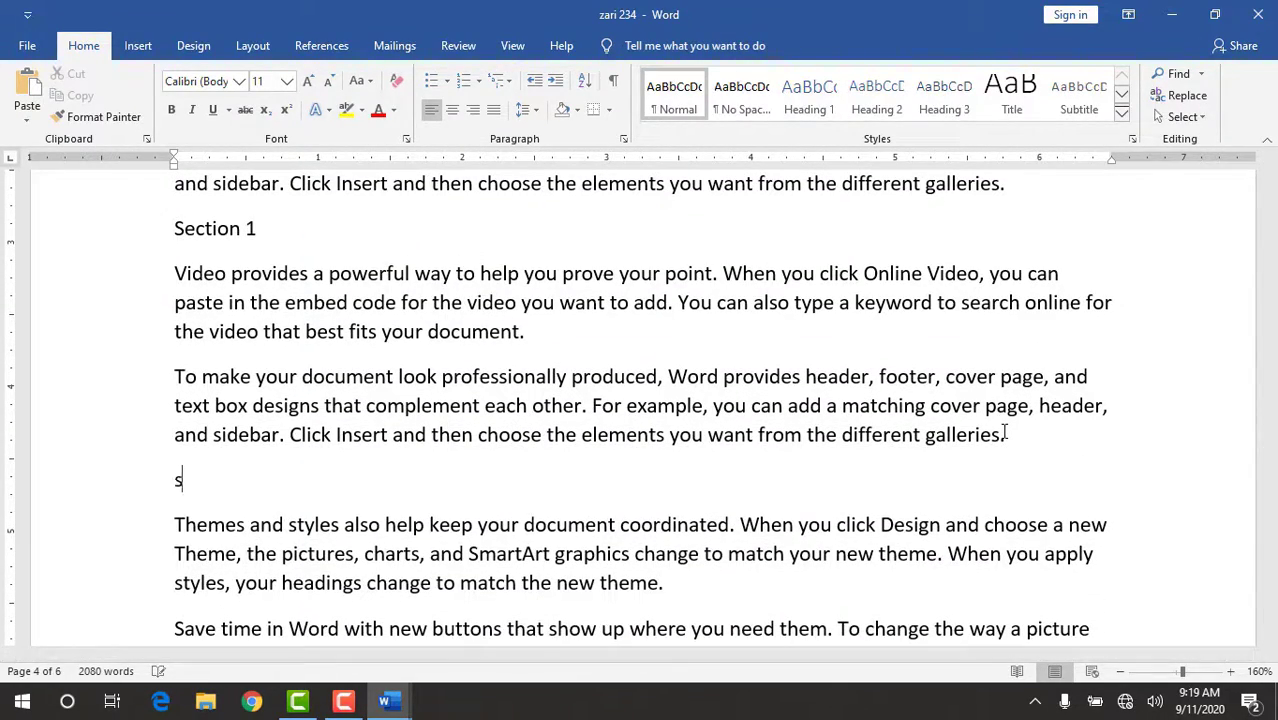
type("ection 2")
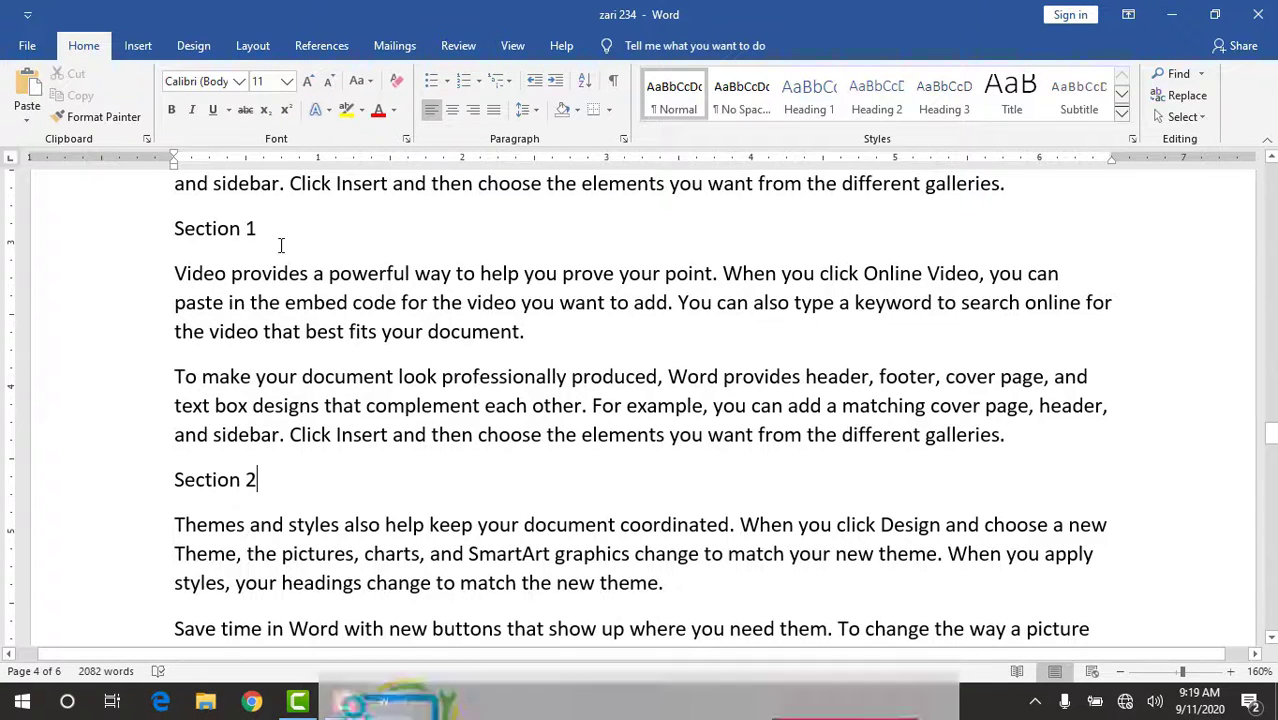
Format the "Section 1" and "Section 2" lines in Chapter 3 as Heading 2.
left_click_drag(345, 222, 182, 222)
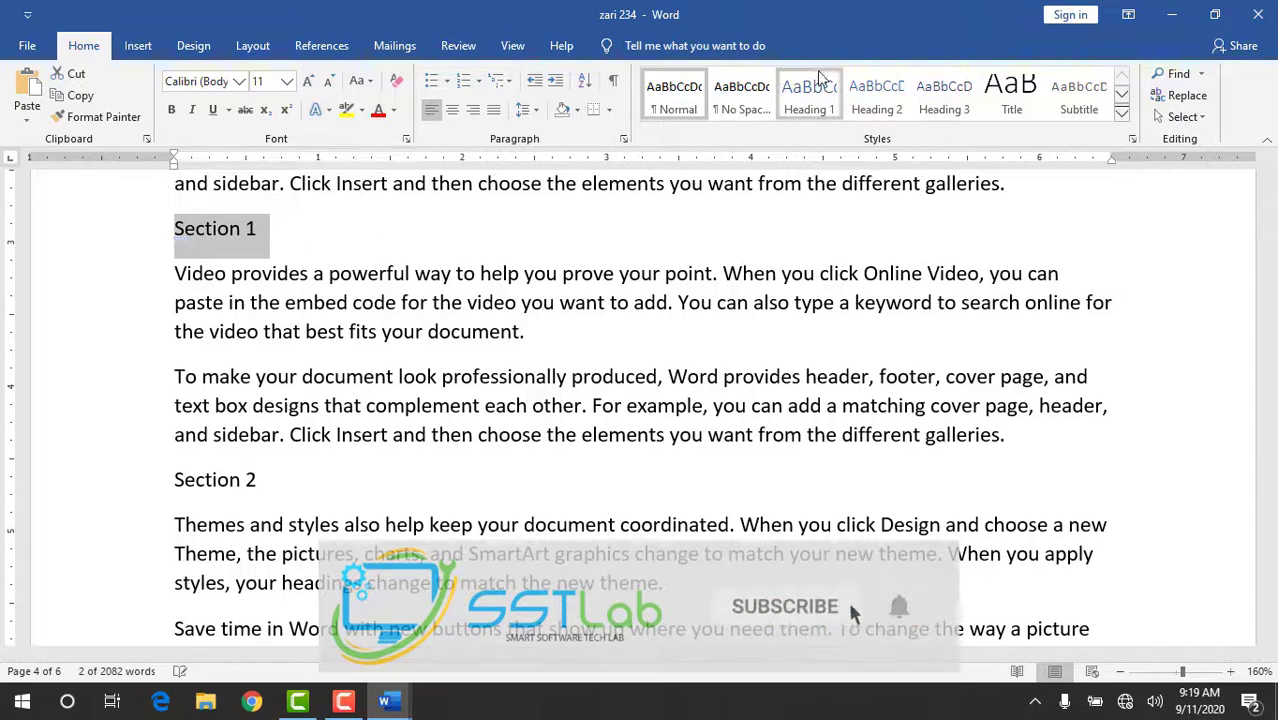
left_click(877, 95)
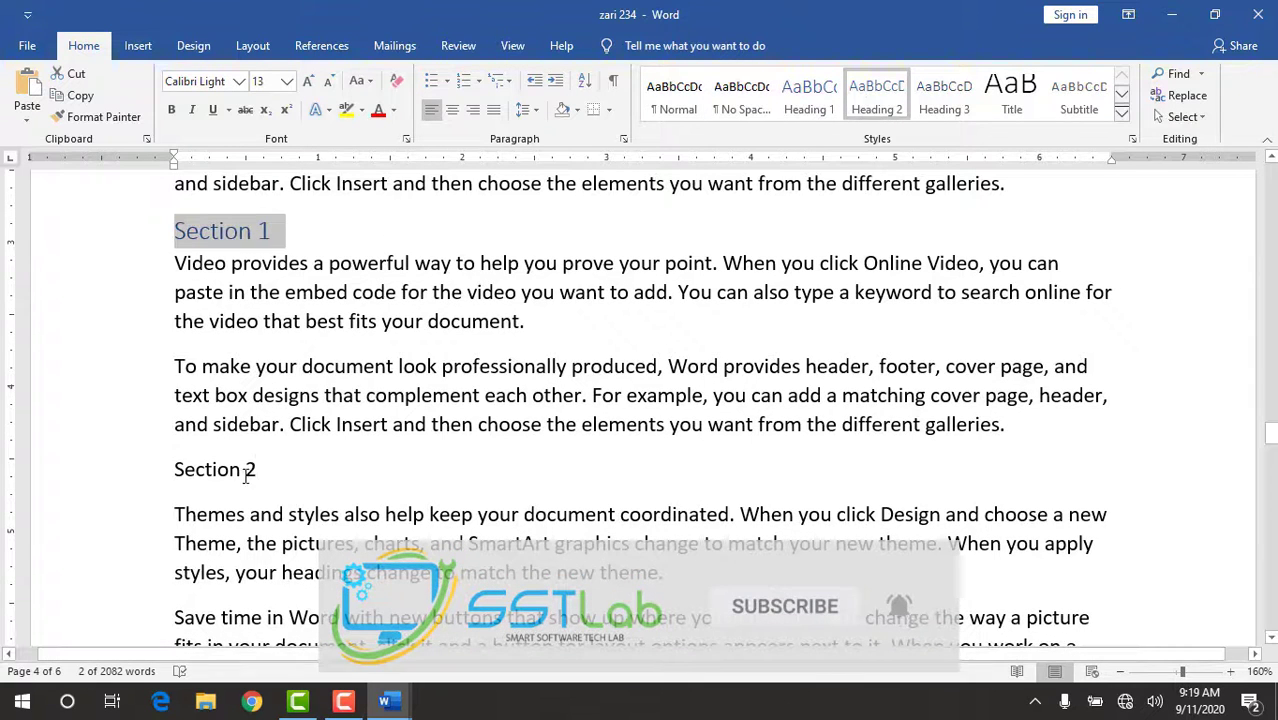
left_click_drag(256, 470, 140, 480)
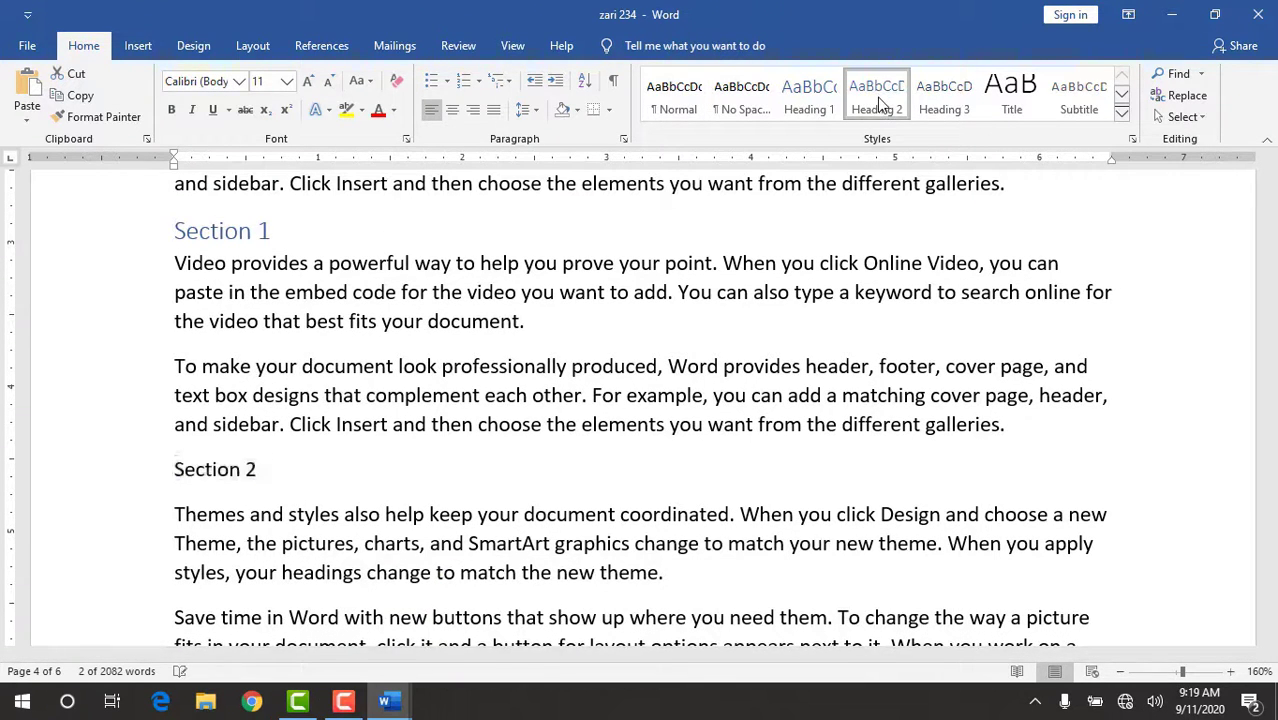
left_click(880, 100)
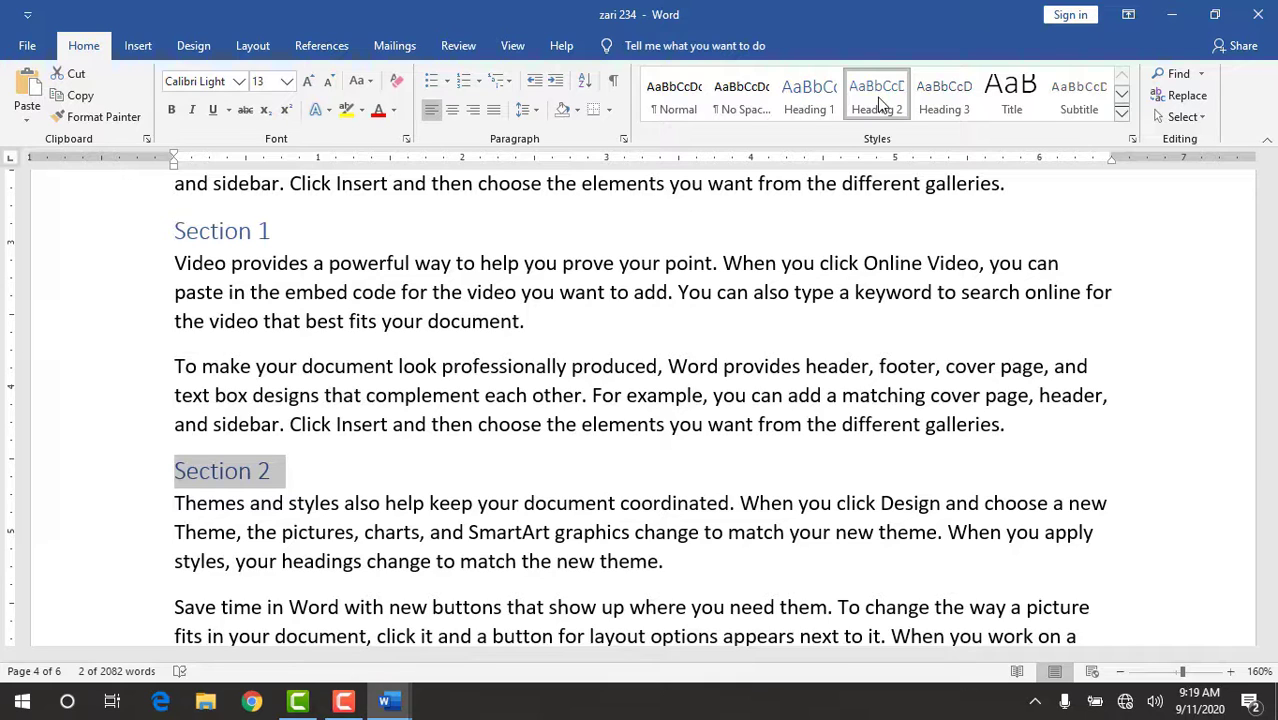
Update the entire table of contents, including its entries as well as the page numbers.
left_click(320, 45)
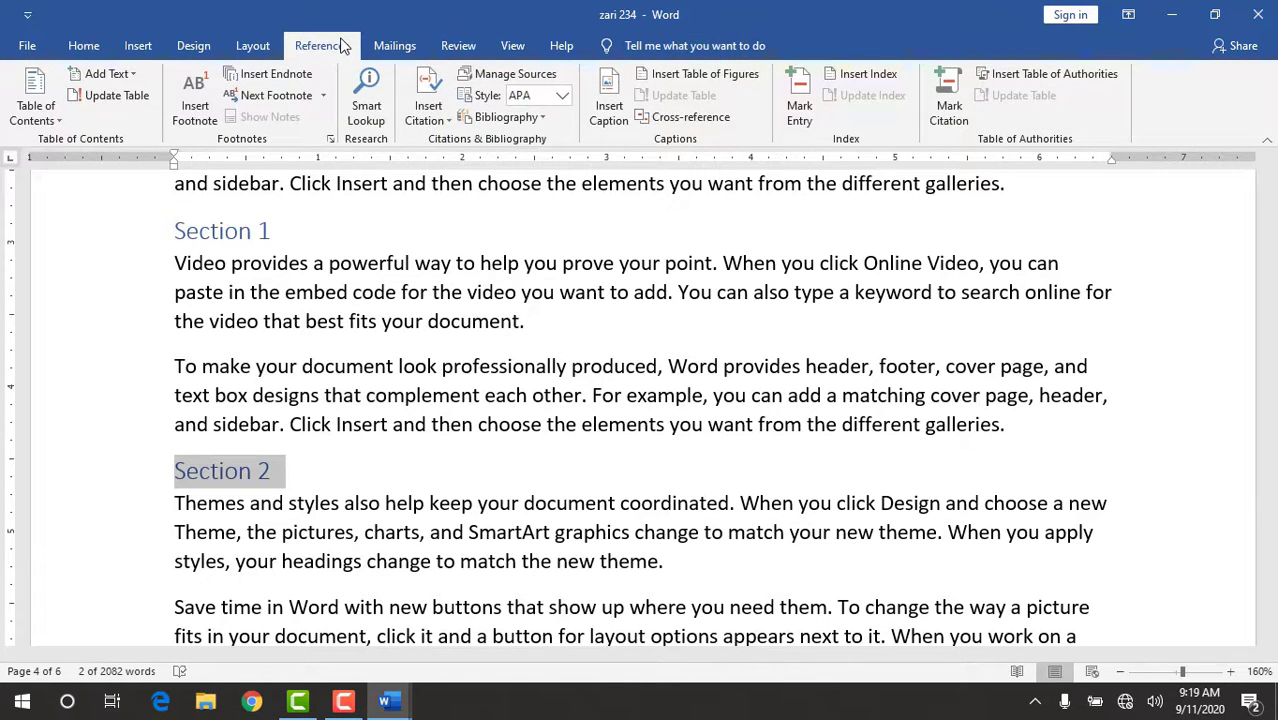
left_click(108, 95)
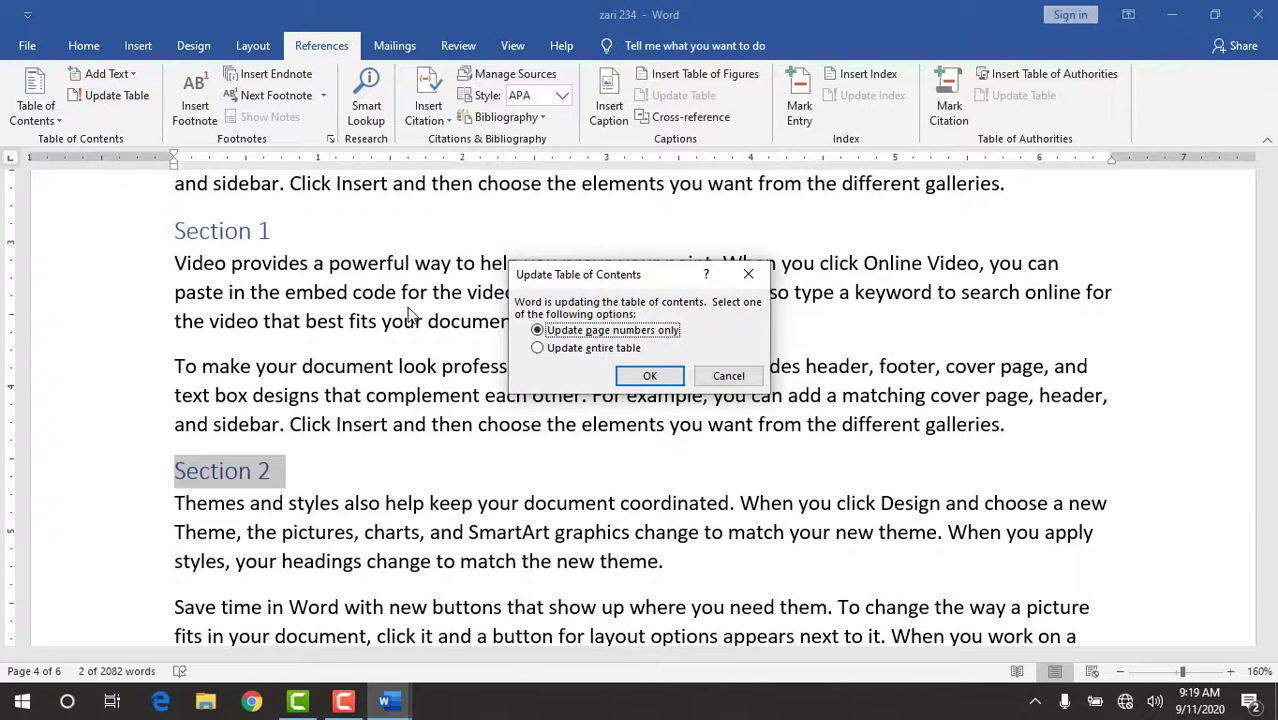
left_click(539, 350)
left_click(636, 377)
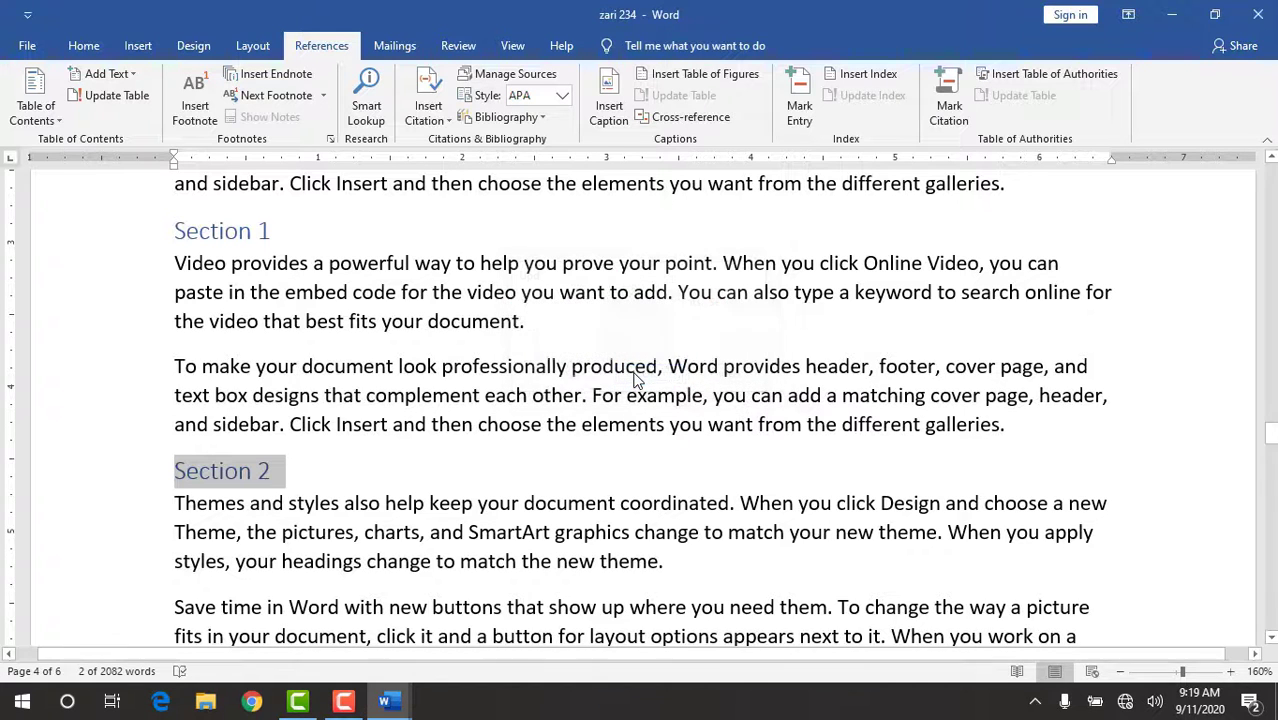
Examine the chapter and section entries and page numbers in the table of contents on the first page.
left_click(1271, 158)
left_click_drag(1271, 158, 1271, 160)
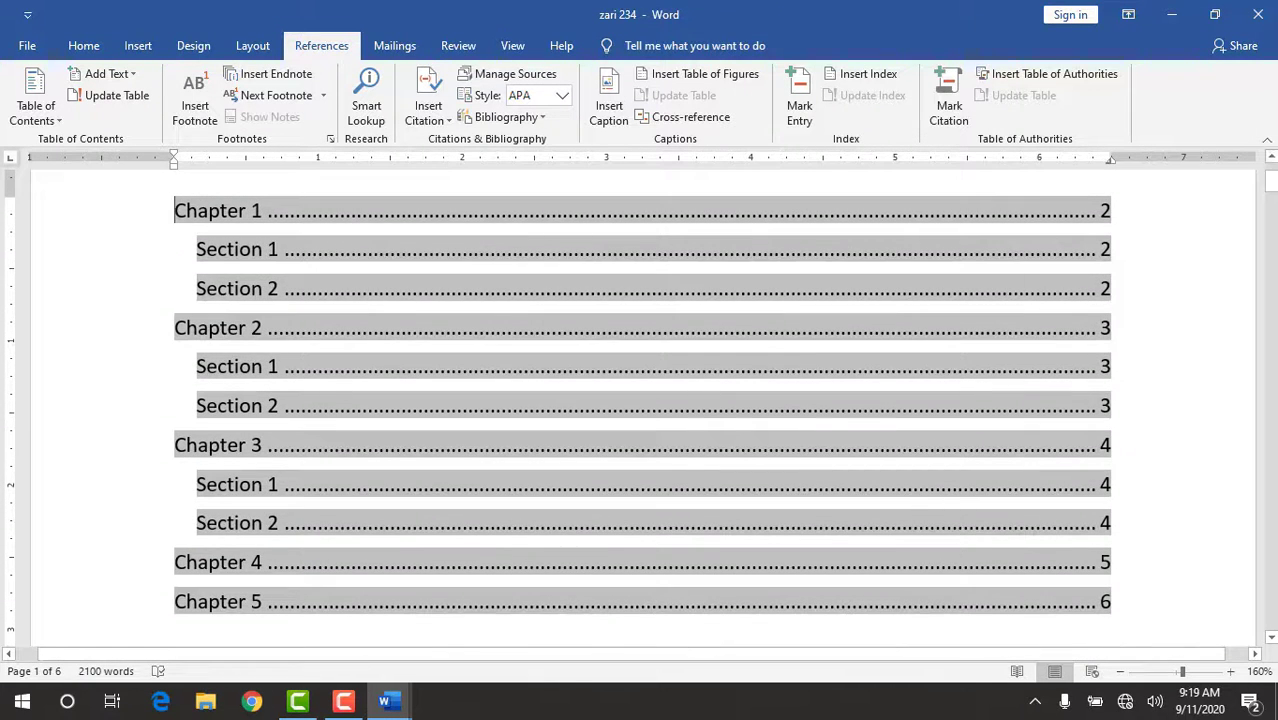
left_click(80, 449)
triple_click(105, 492)
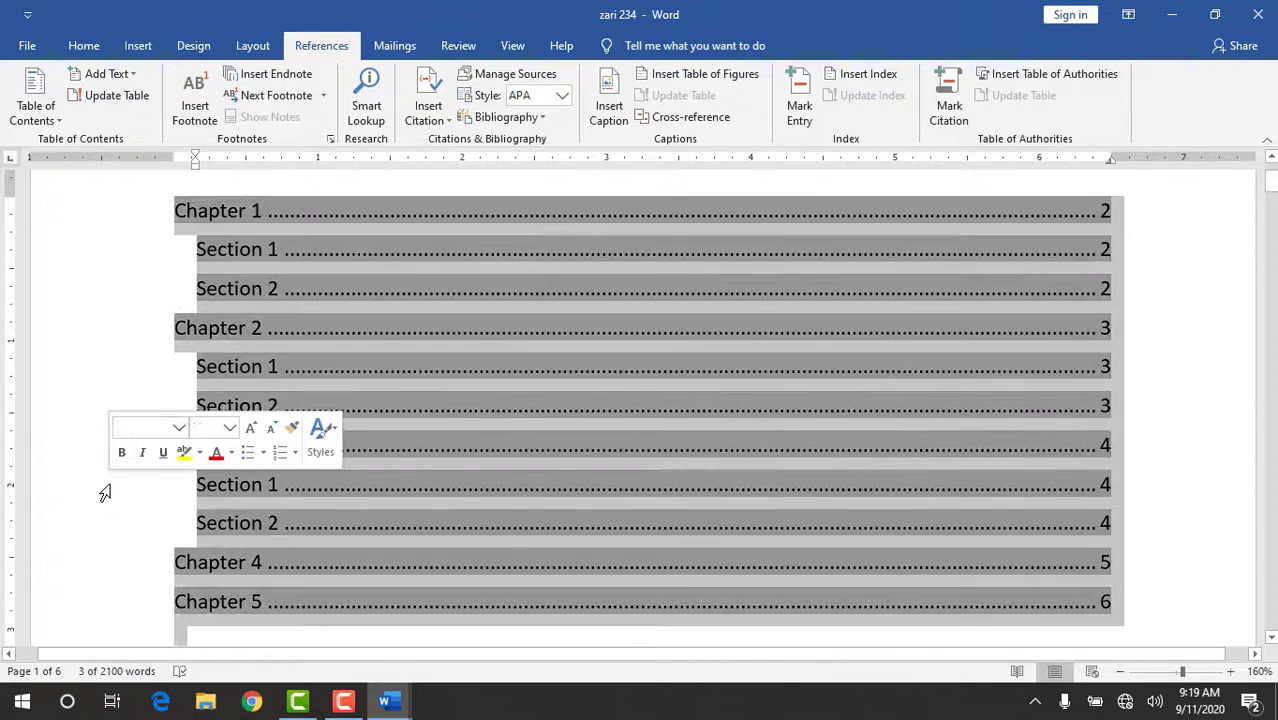
left_click(816, 403)
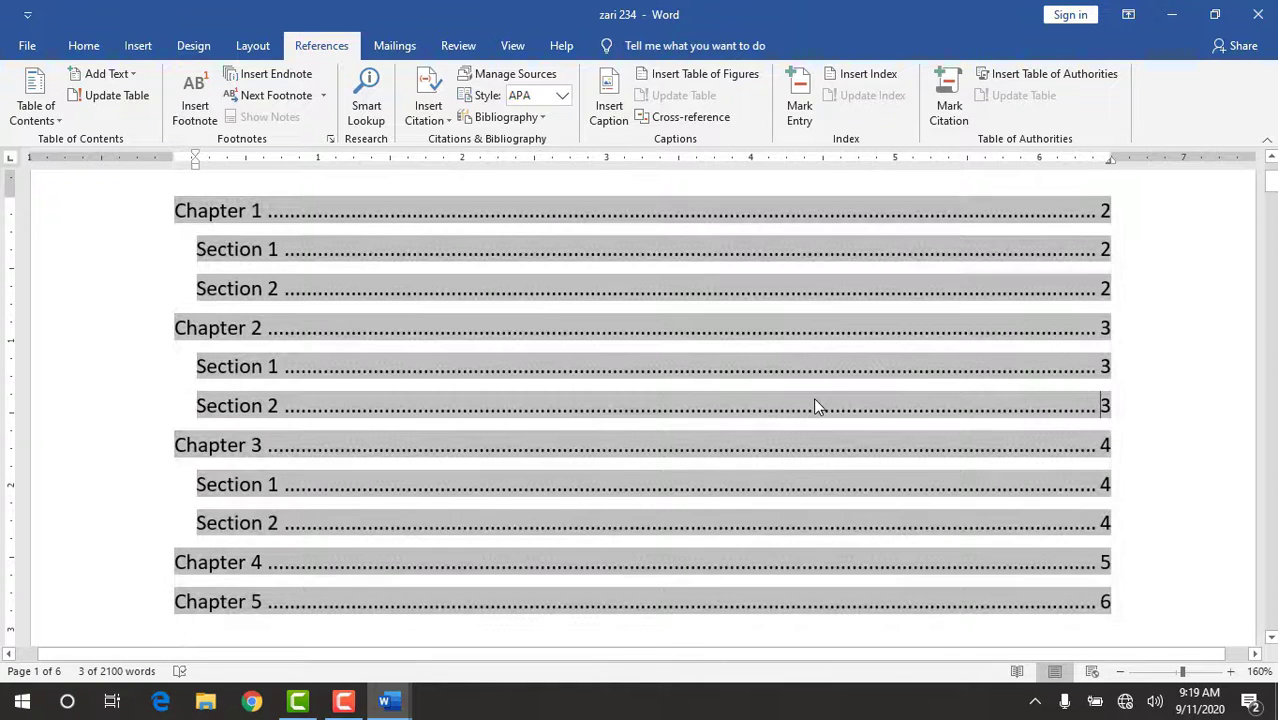
left_click(1187, 348)
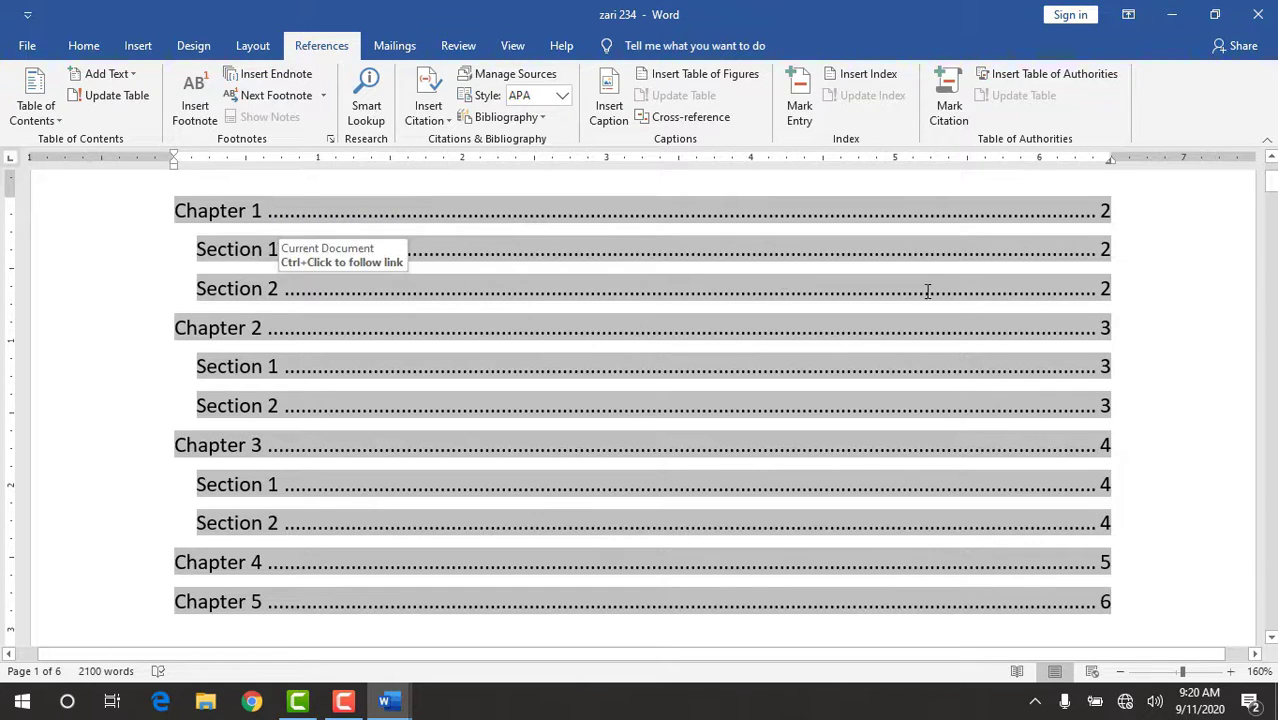
left_click_drag(990, 272, 1252, 460)
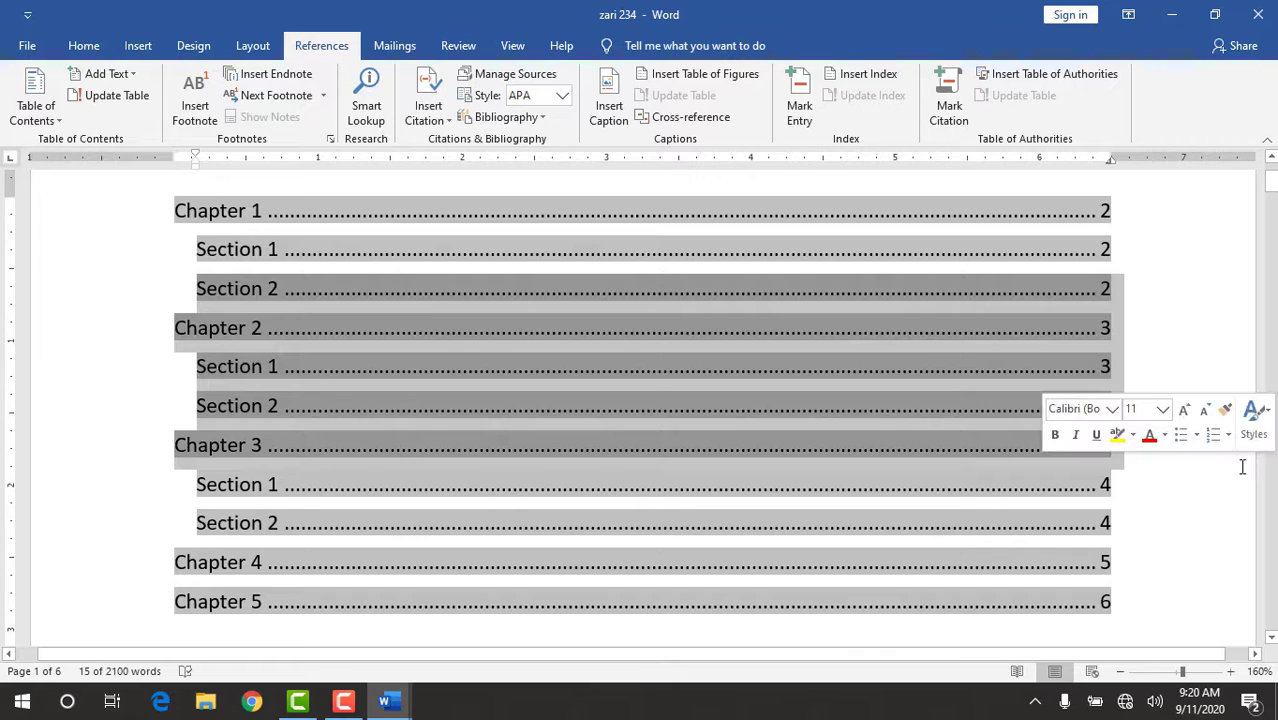
left_click(1179, 513)
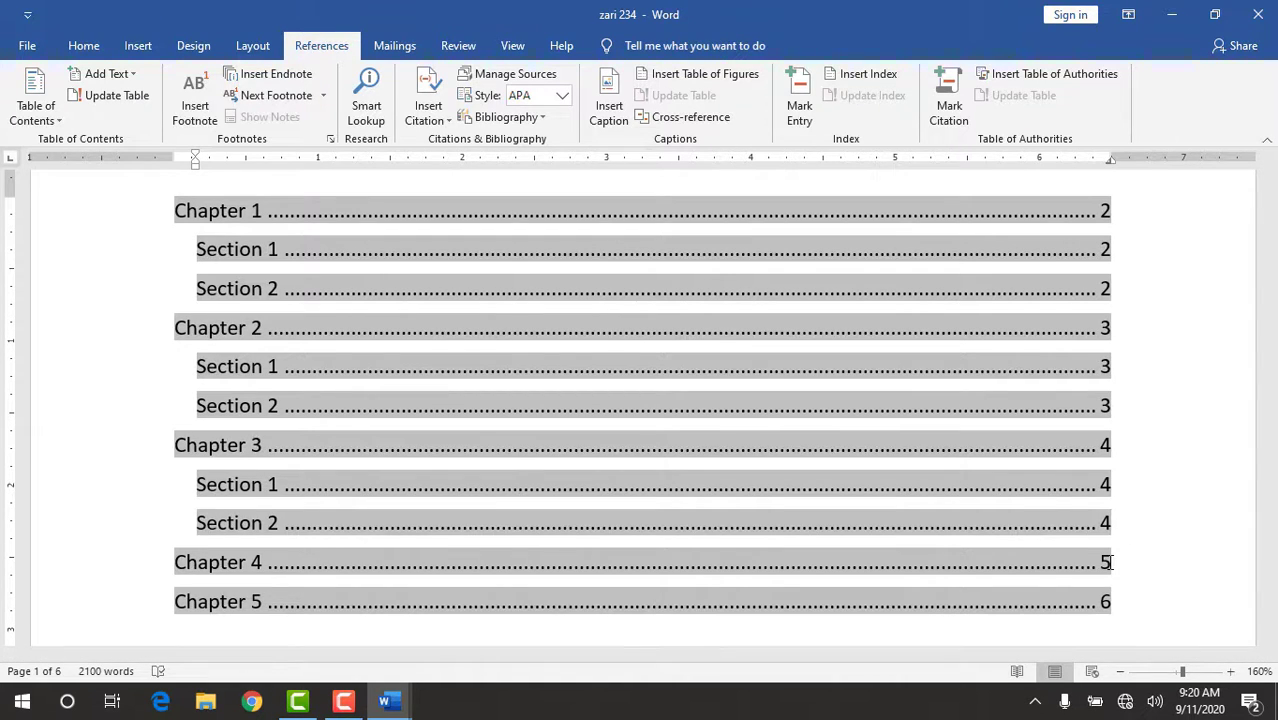
Remove the table of contents from the document.
key("ctrl+a")
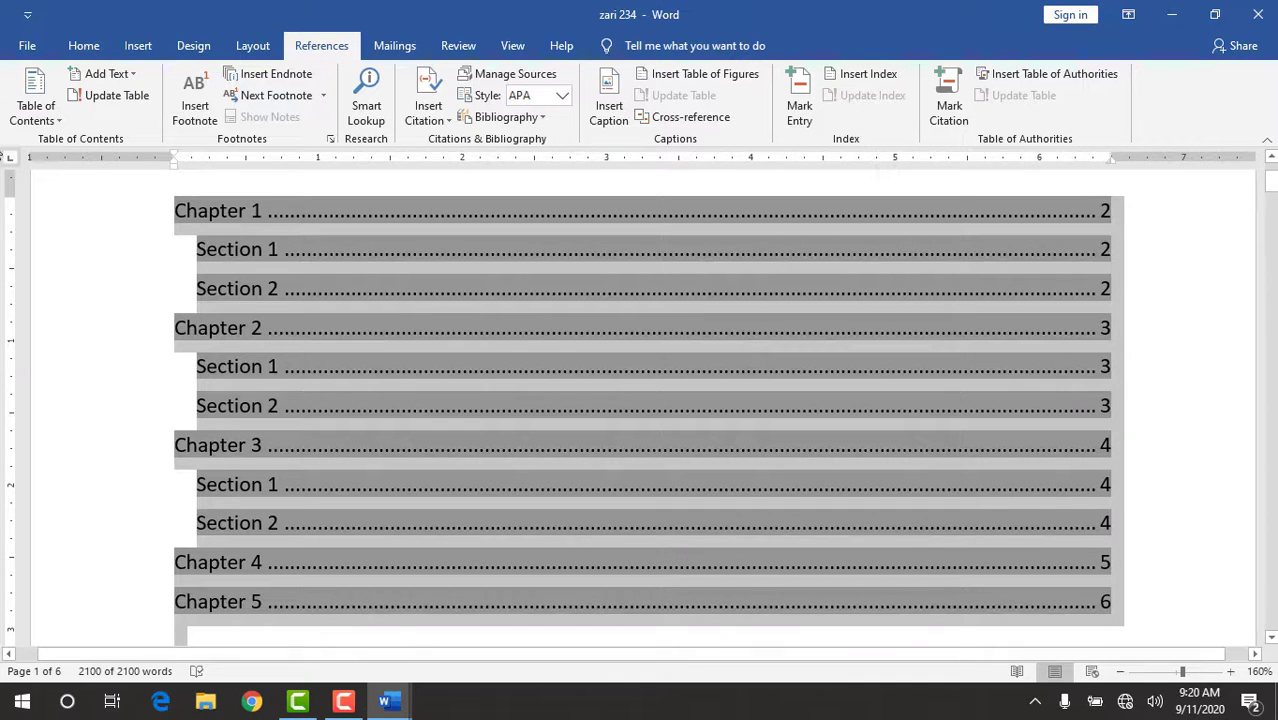
left_click(27, 112)
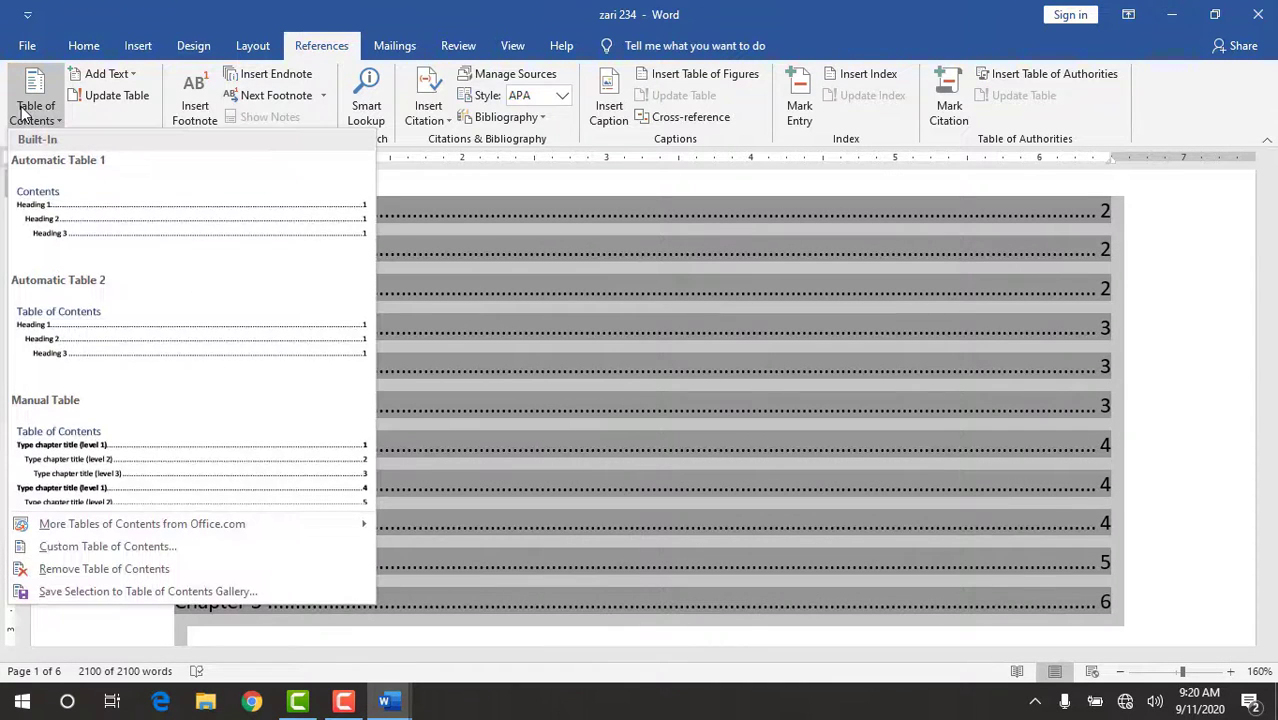
left_click(57, 570)
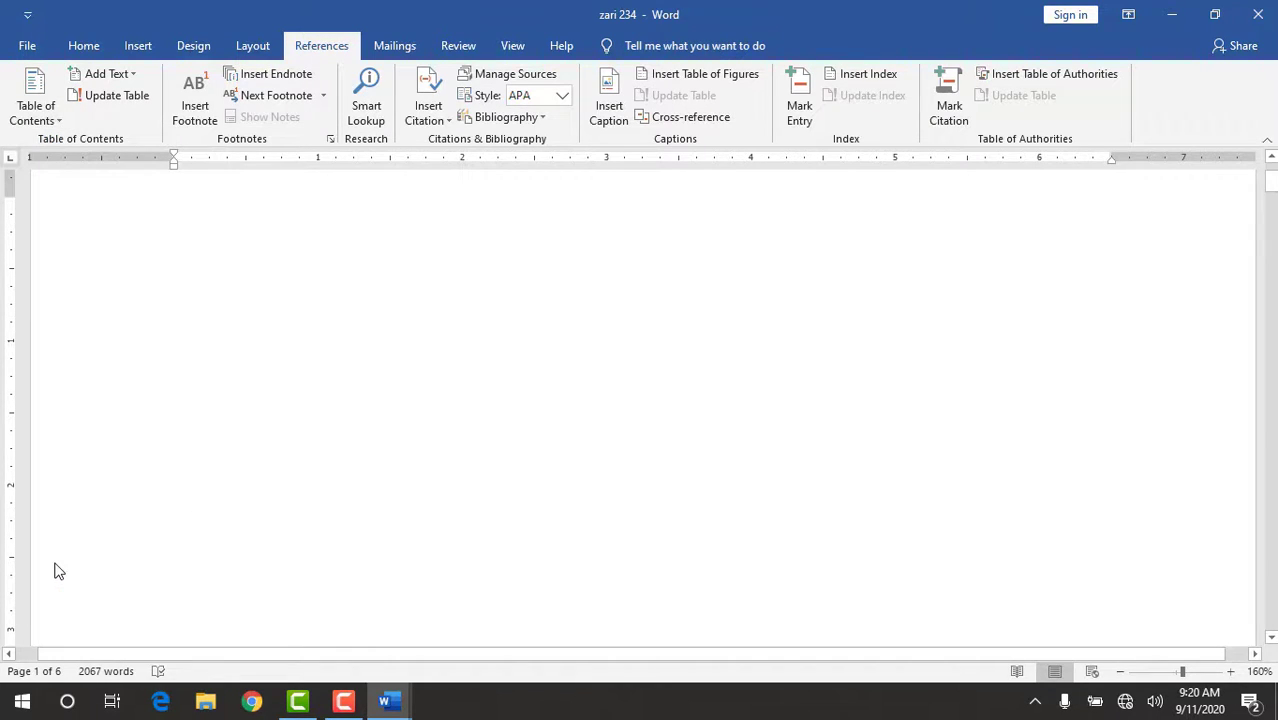
left_click(345, 703)
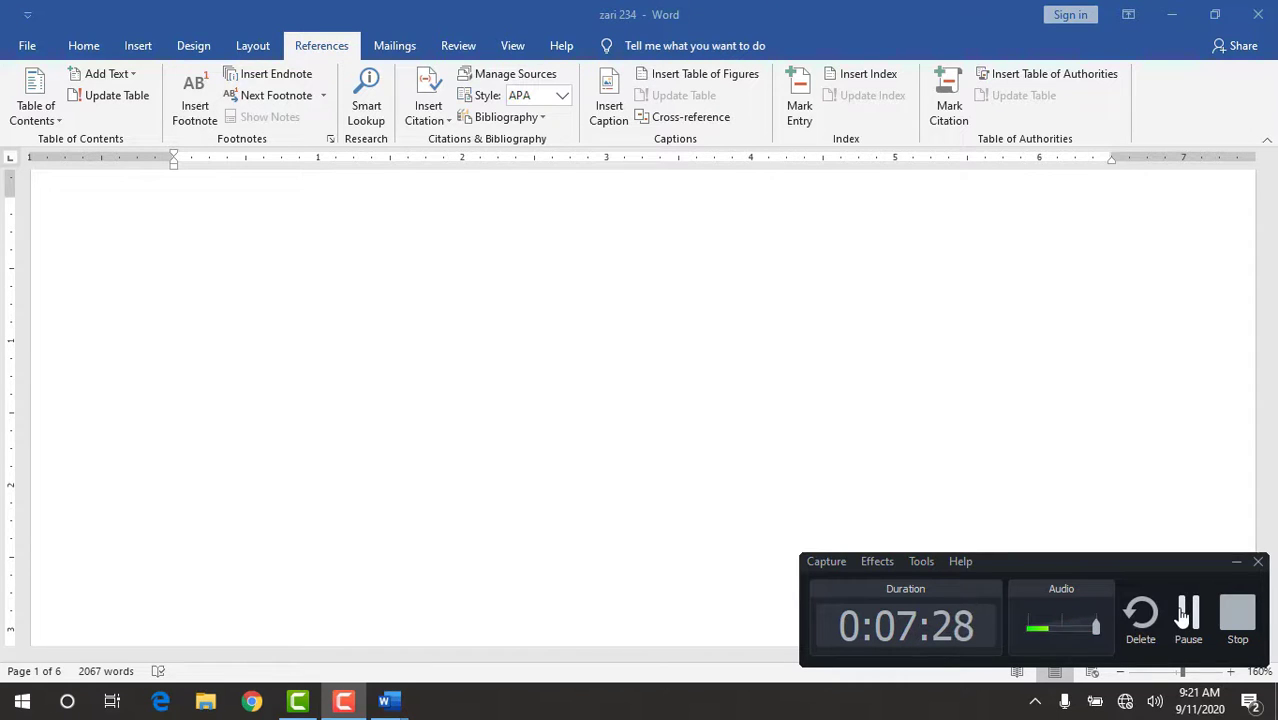
left_click(877, 323)
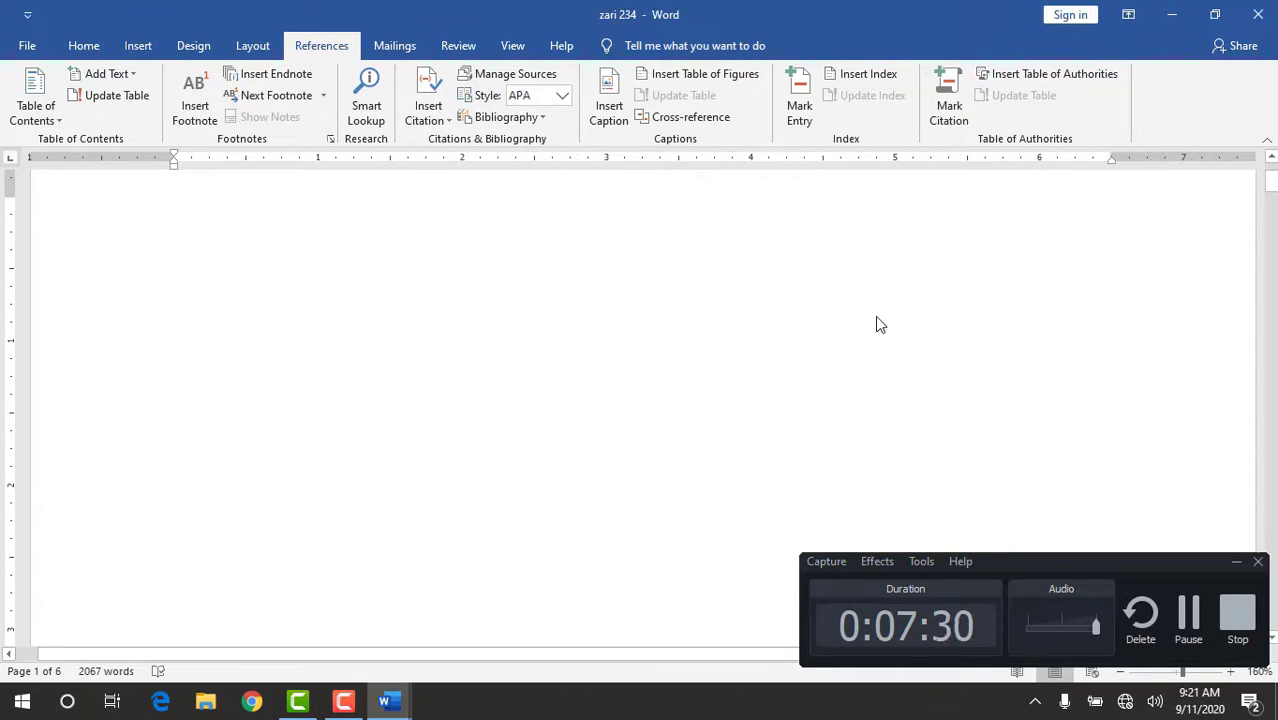
left_click(877, 318)
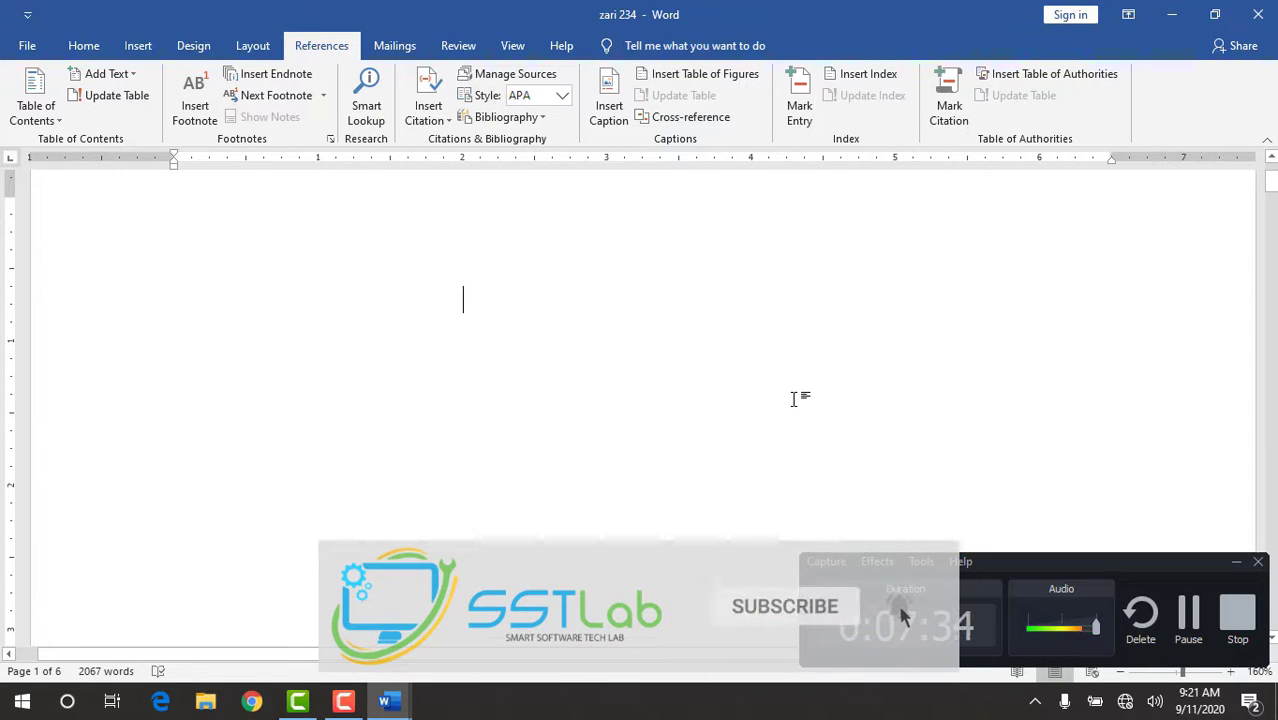
left_click(1236, 565)
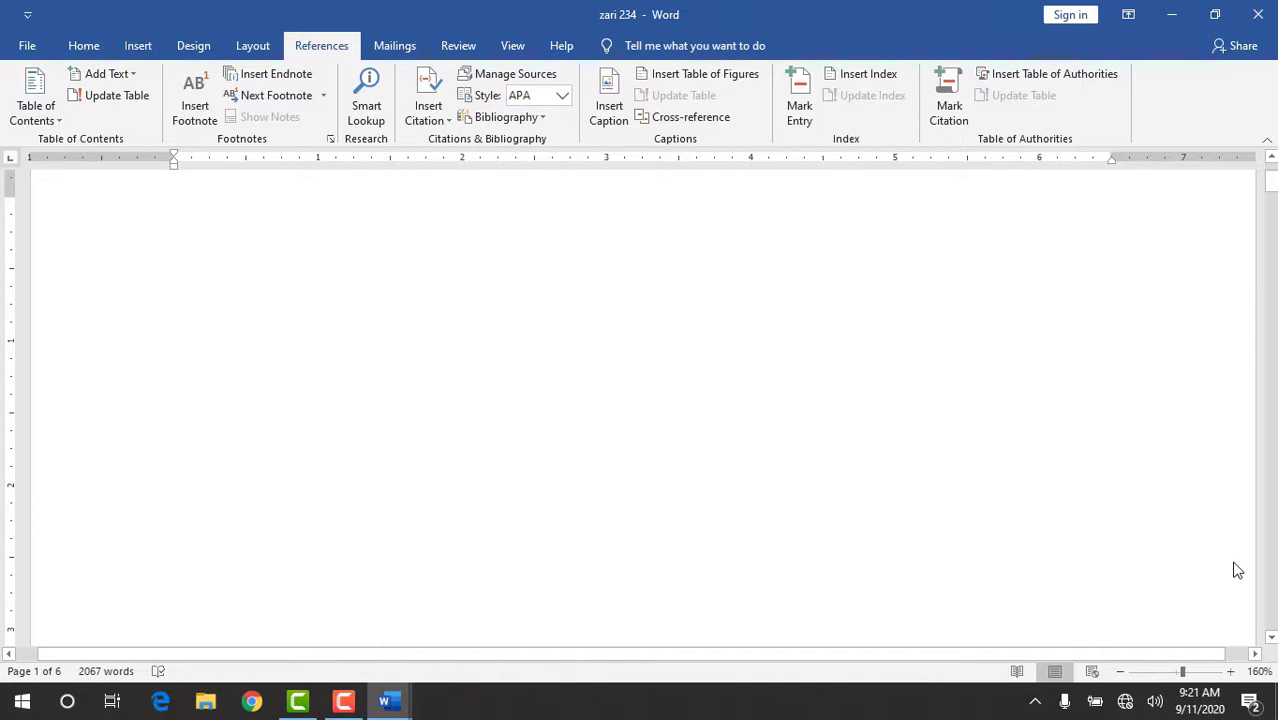
left_click(1271, 638)
left_click(1271, 638)
left_click(1271, 638)
left_click(1271, 638)
left_click(1271, 638)
left_click(1271, 638)
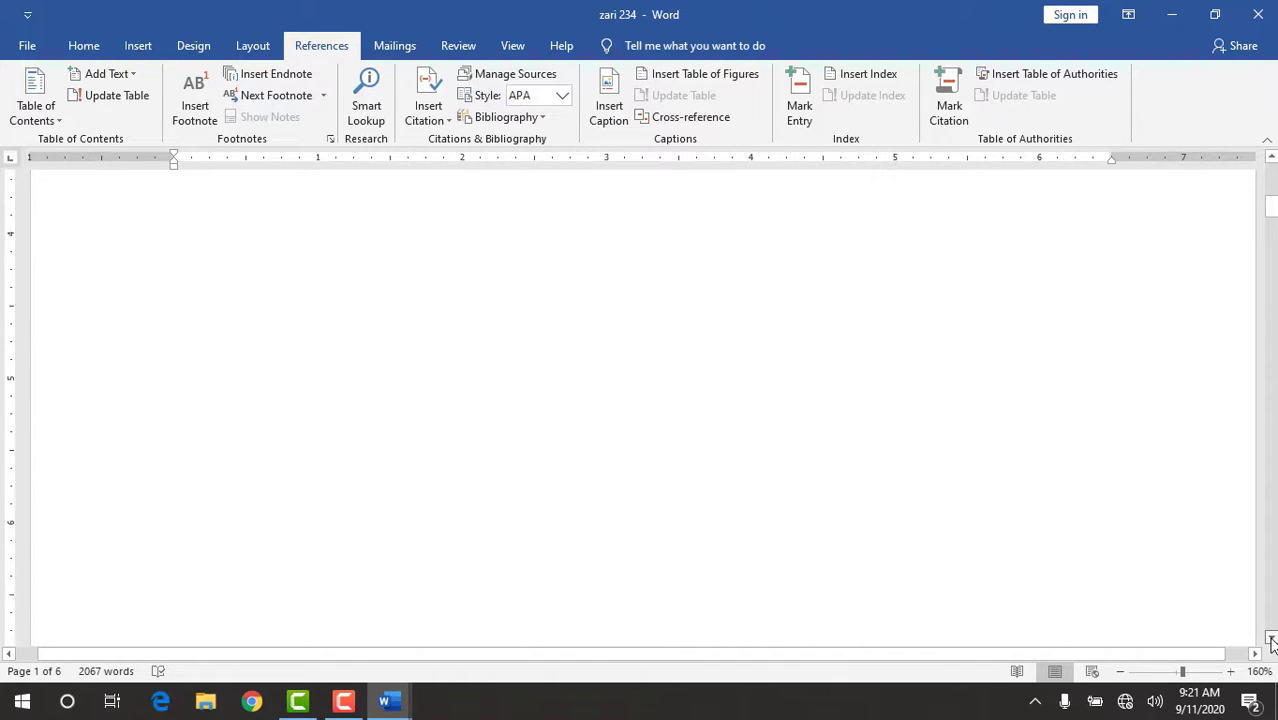
Add a footnote to the "Chapter 1" heading with the filler text "gshagdhsgfjyu" followed by a long run of r's.
left_click(1271, 638)
left_click(1271, 638)
left_click(1271, 638)
left_click(1271, 638)
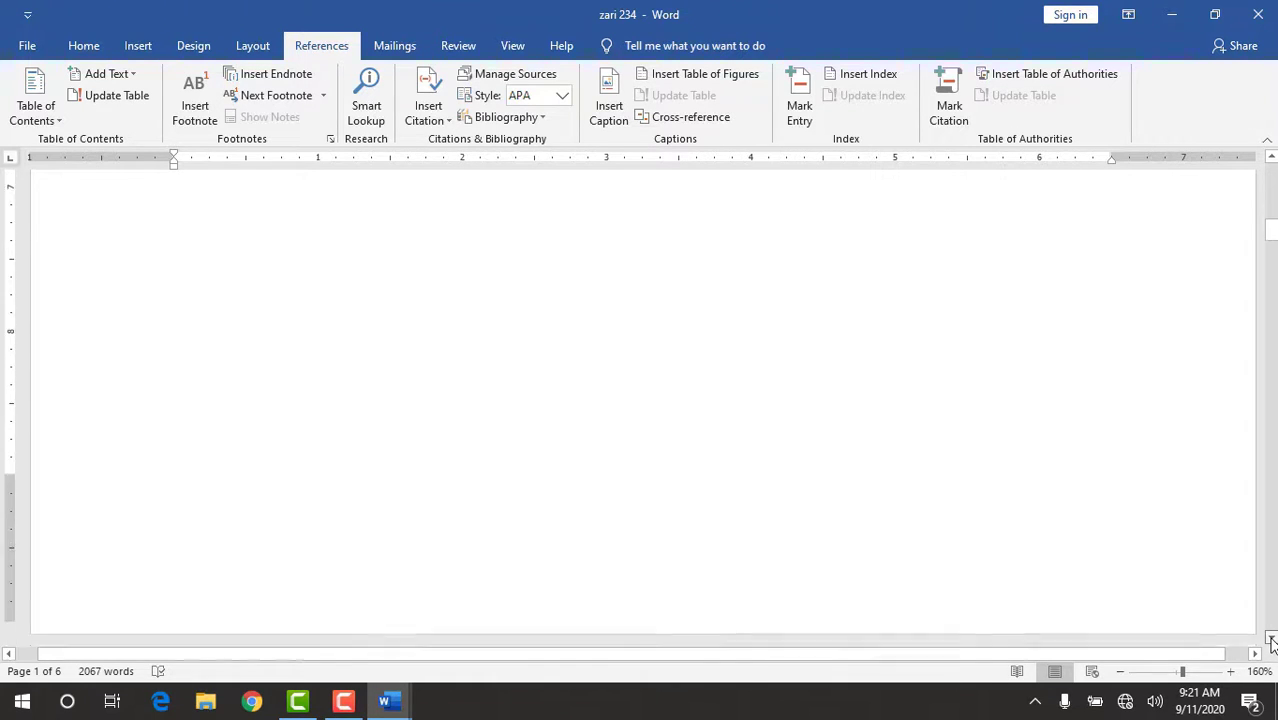
left_click(1271, 638)
left_click(1271, 638)
left_click(1271, 638)
left_click(1271, 638)
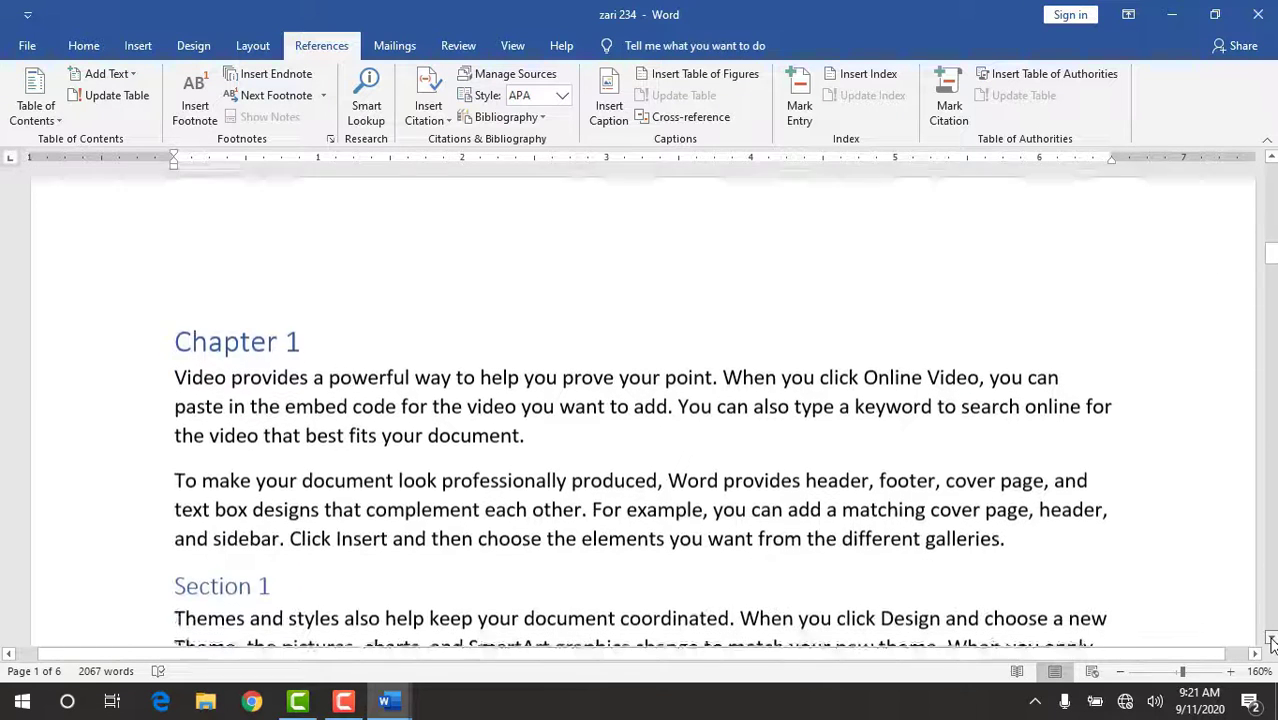
left_click(1271, 638)
left_click(1271, 638)
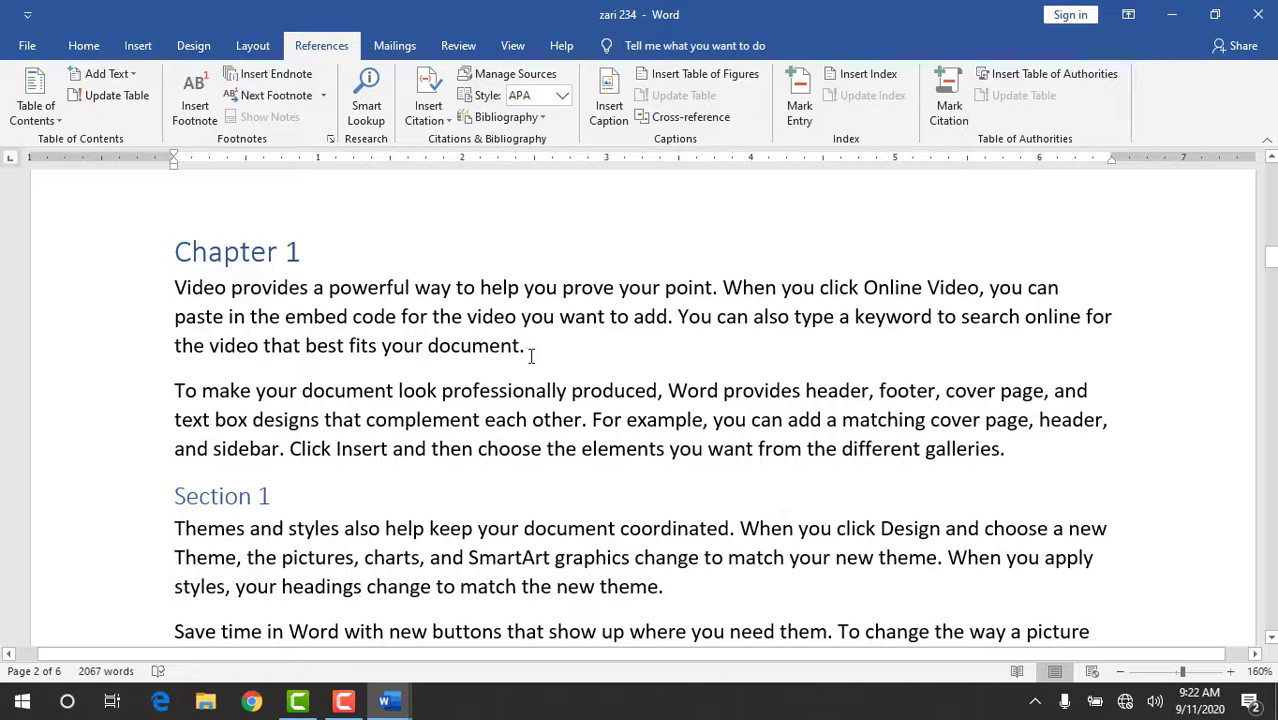
triple_click(299, 255)
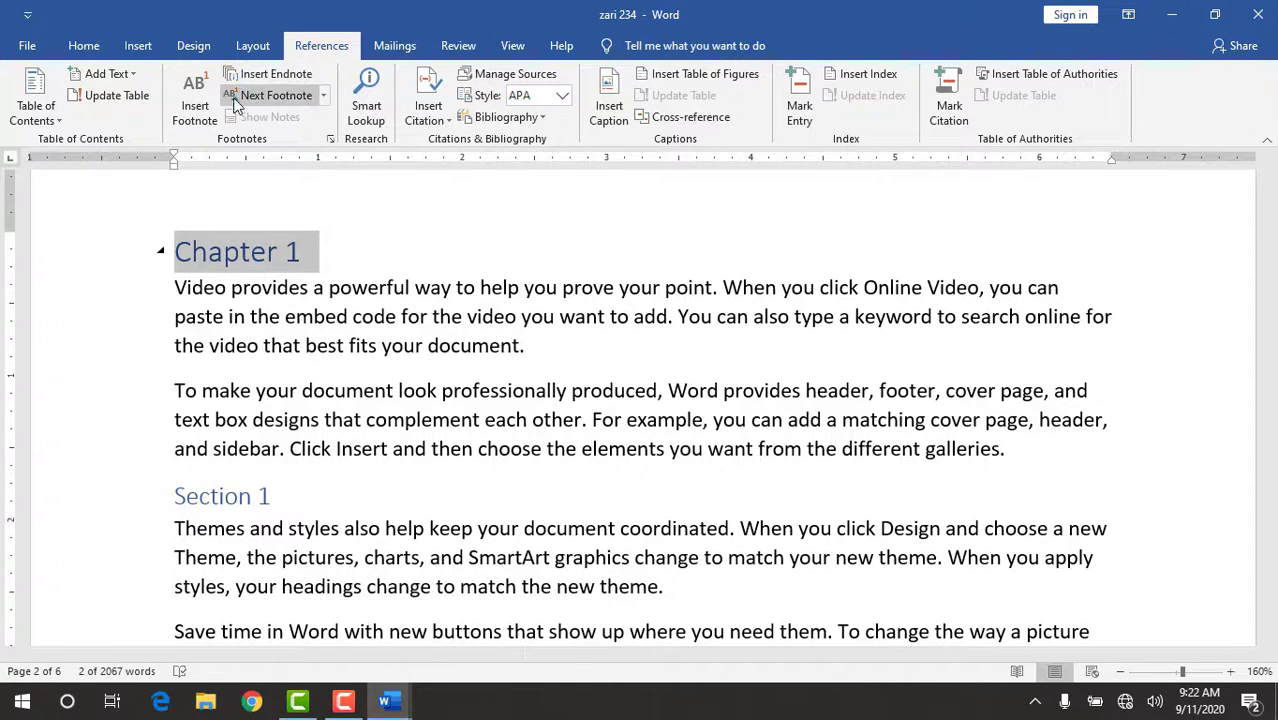
left_click(187, 112)
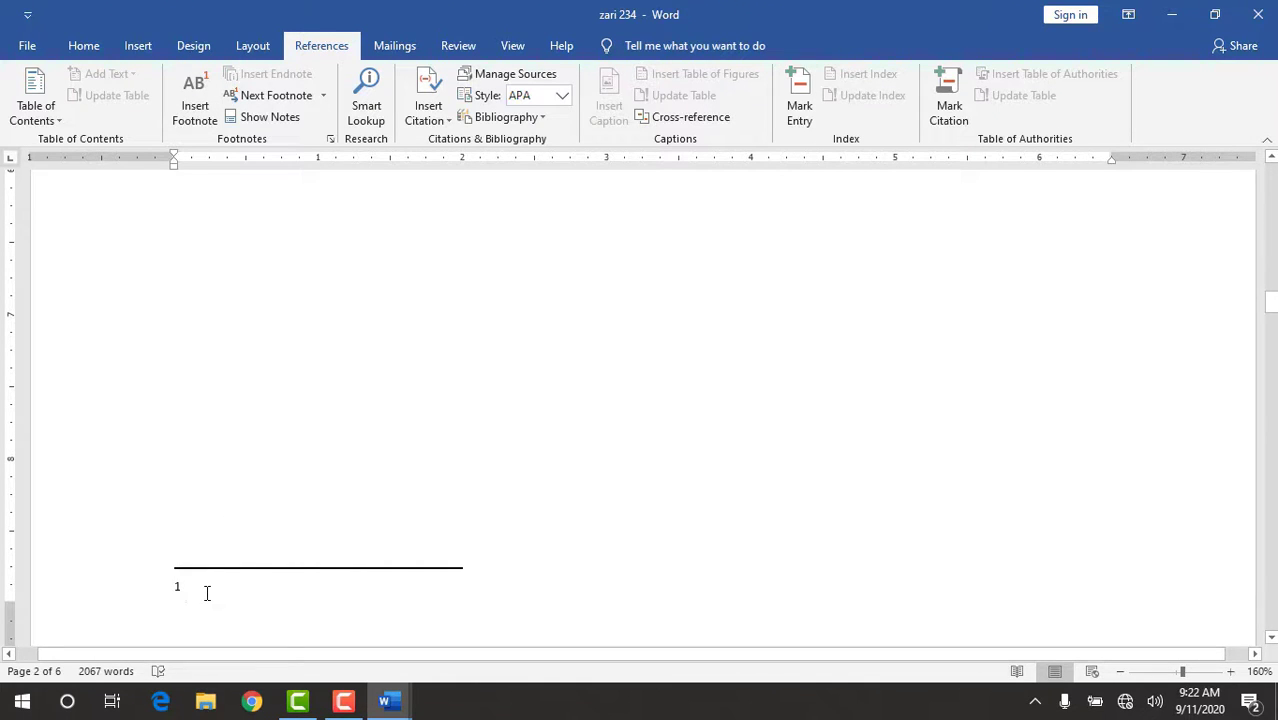
type("gshagdhsgfjyurrr")
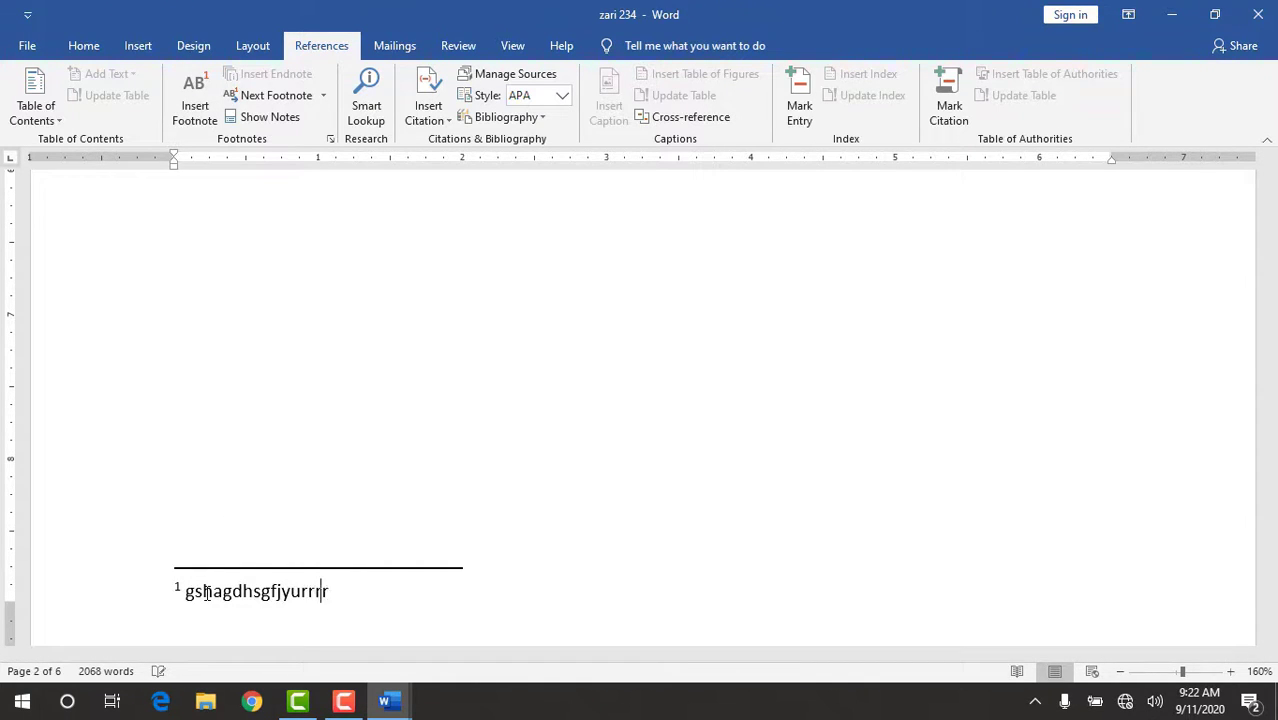
type("rrrrrrrrrrrrrrrrrrrrrr")
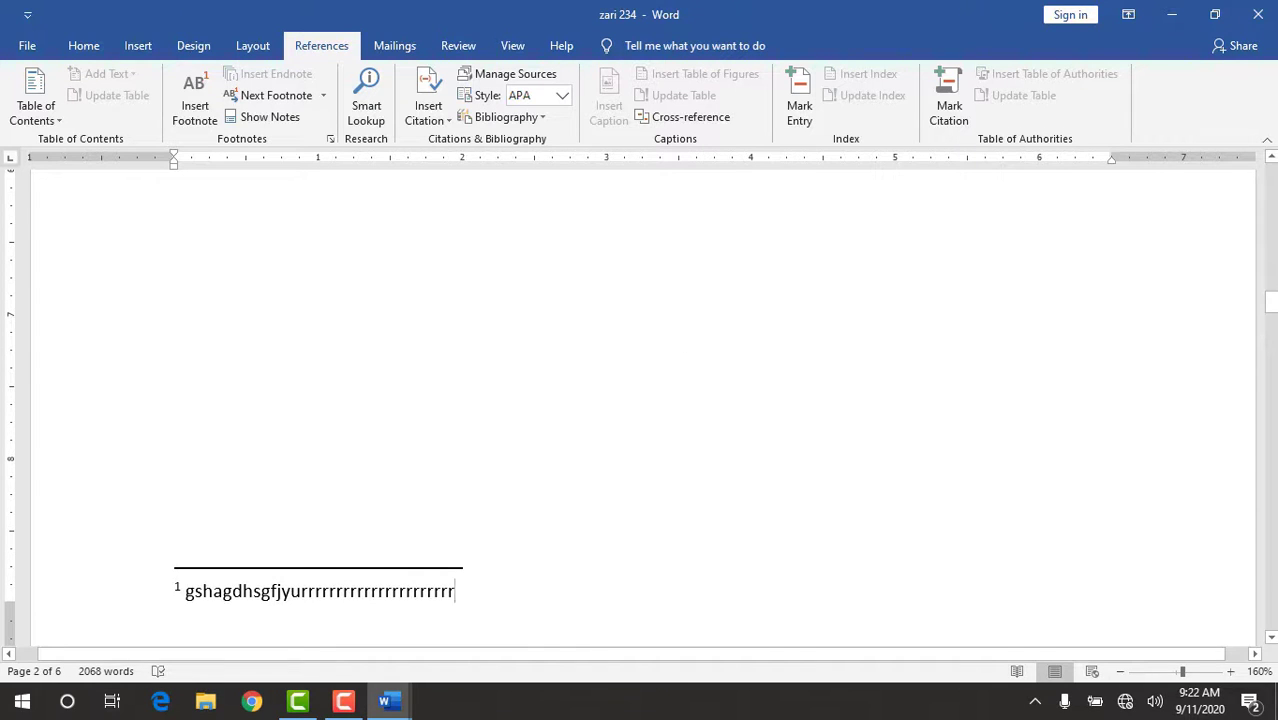
Add a footnote to Chapter 1's "Section 1" heading with three lines: "Section", "Cxv;d'" and "bk" followed by a run of g's.
left_click(1271, 158)
left_click(1271, 160)
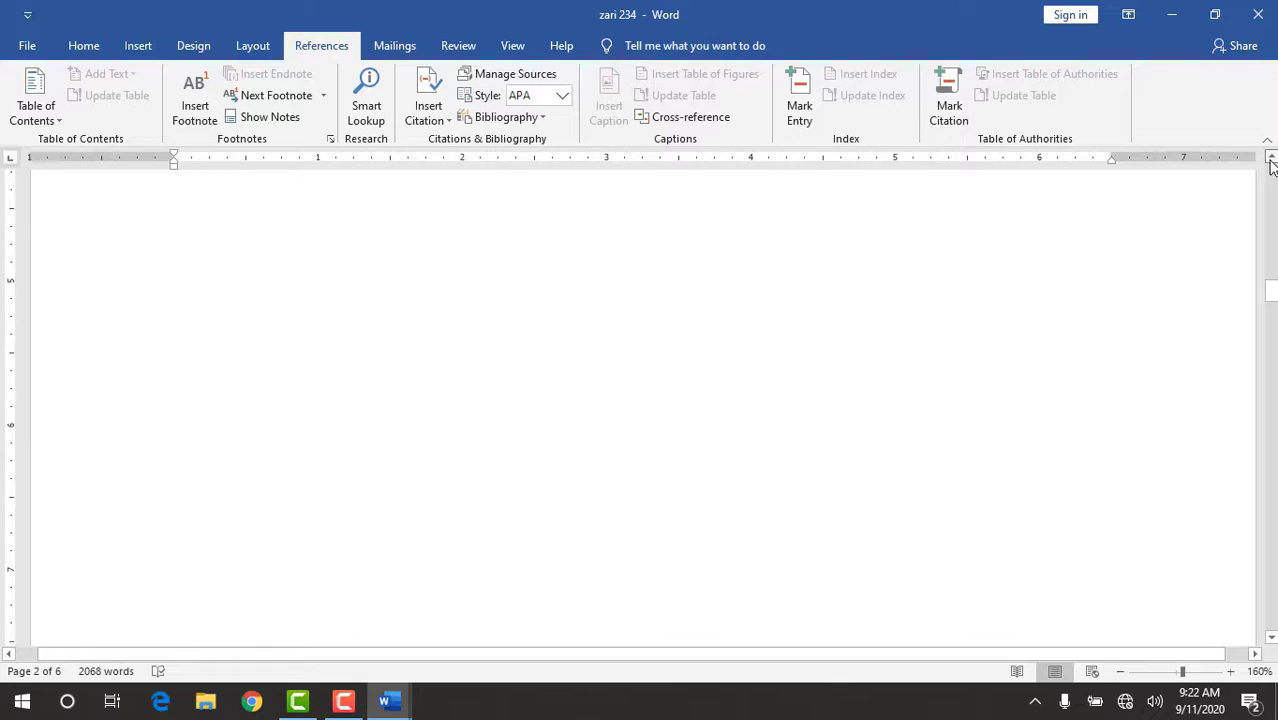
left_click(1271, 163)
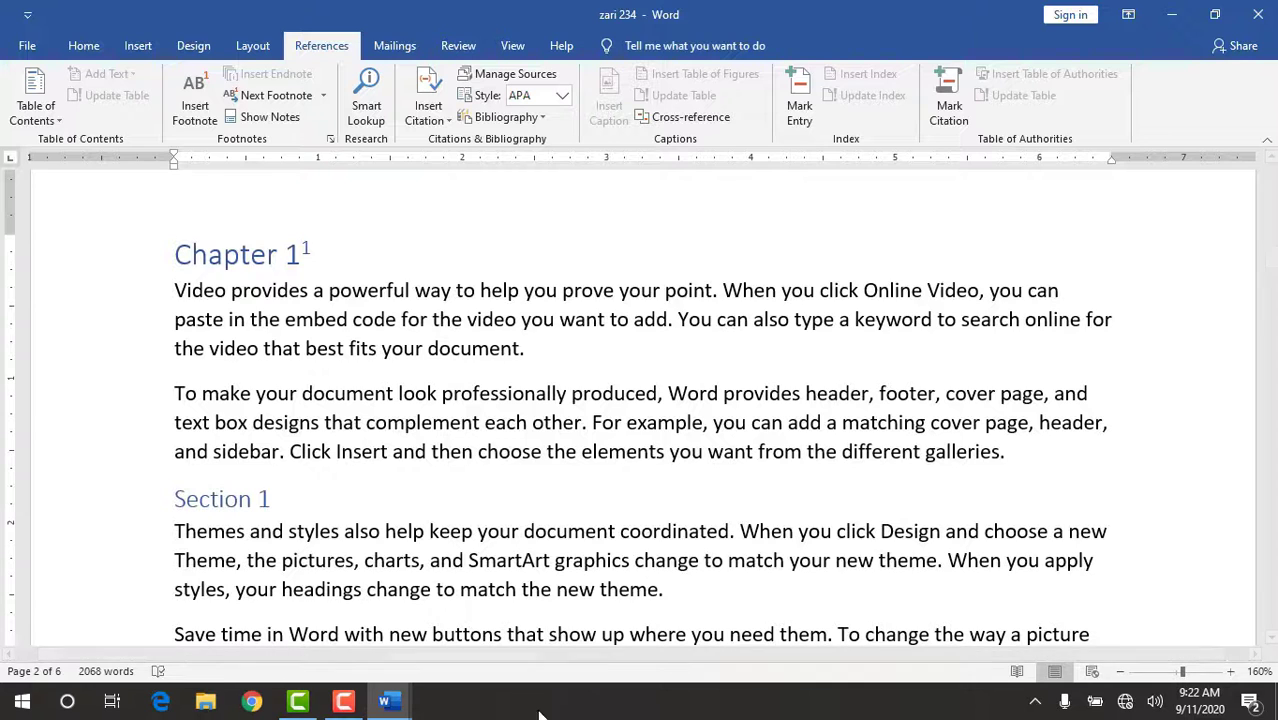
left_click(1272, 640)
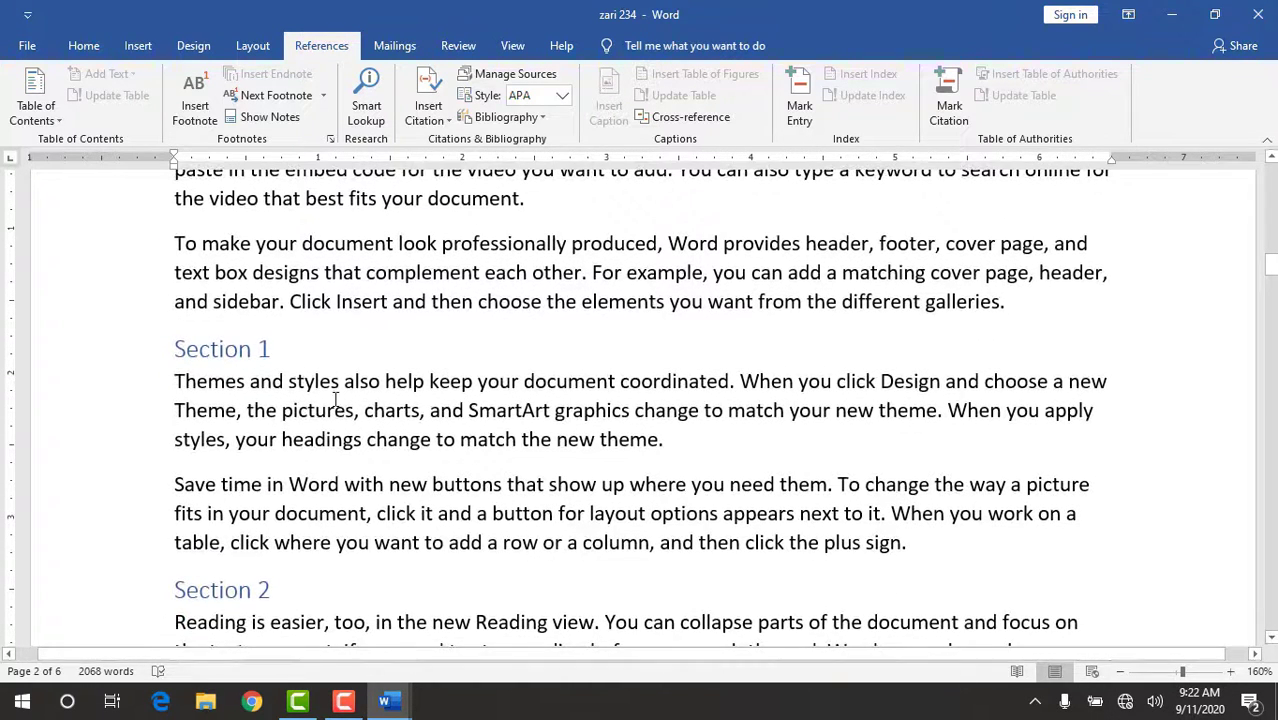
left_click_drag(276, 348, 154, 380)
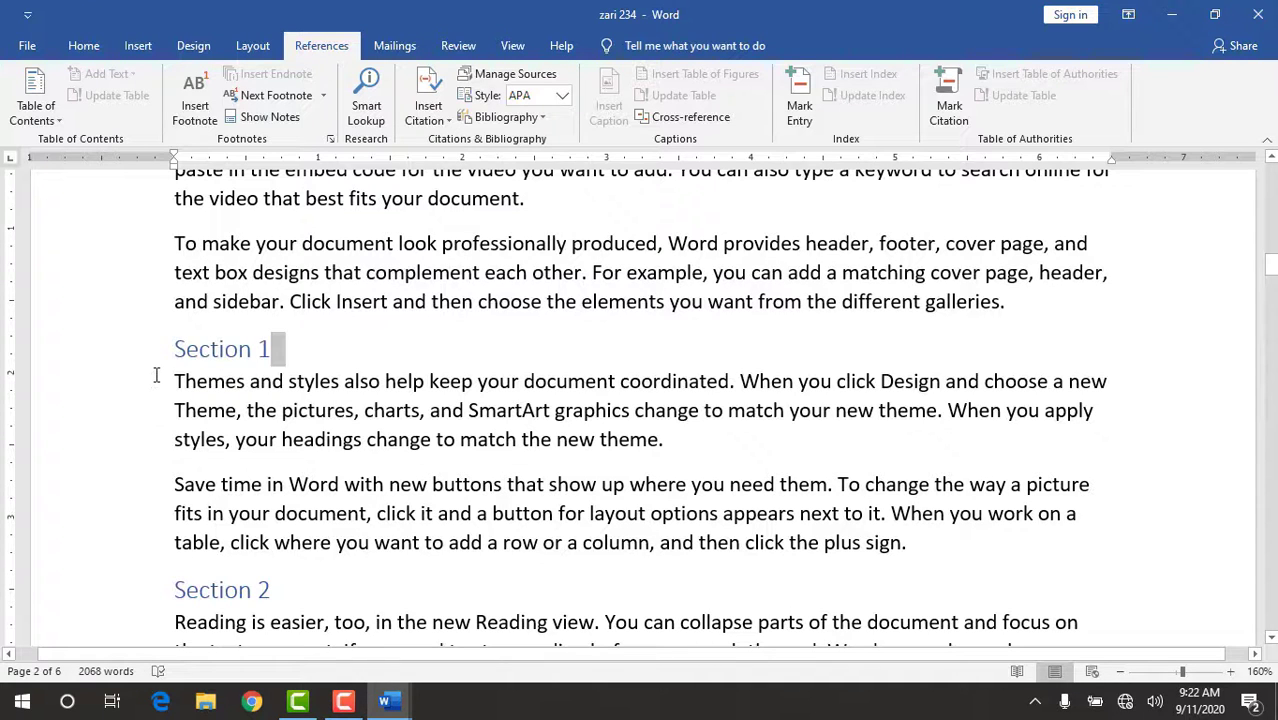
left_click_drag(276, 348, 176, 346)
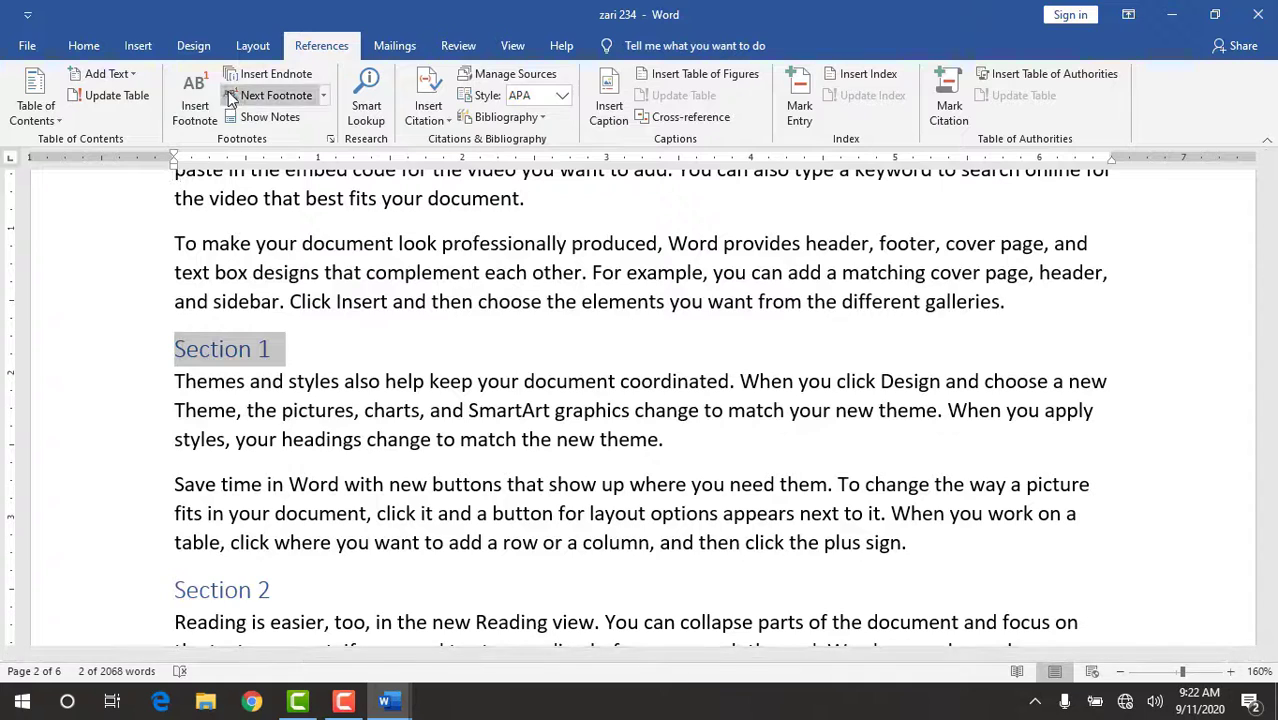
left_click(193, 110)
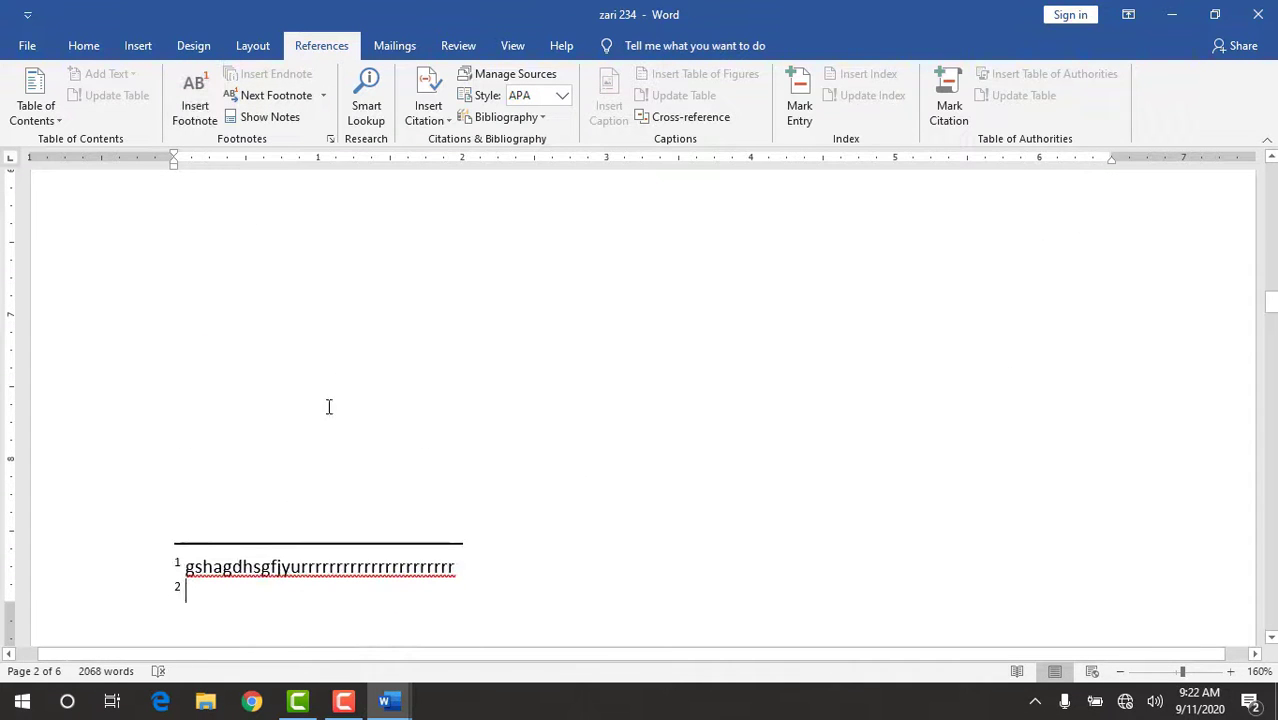
type("section")
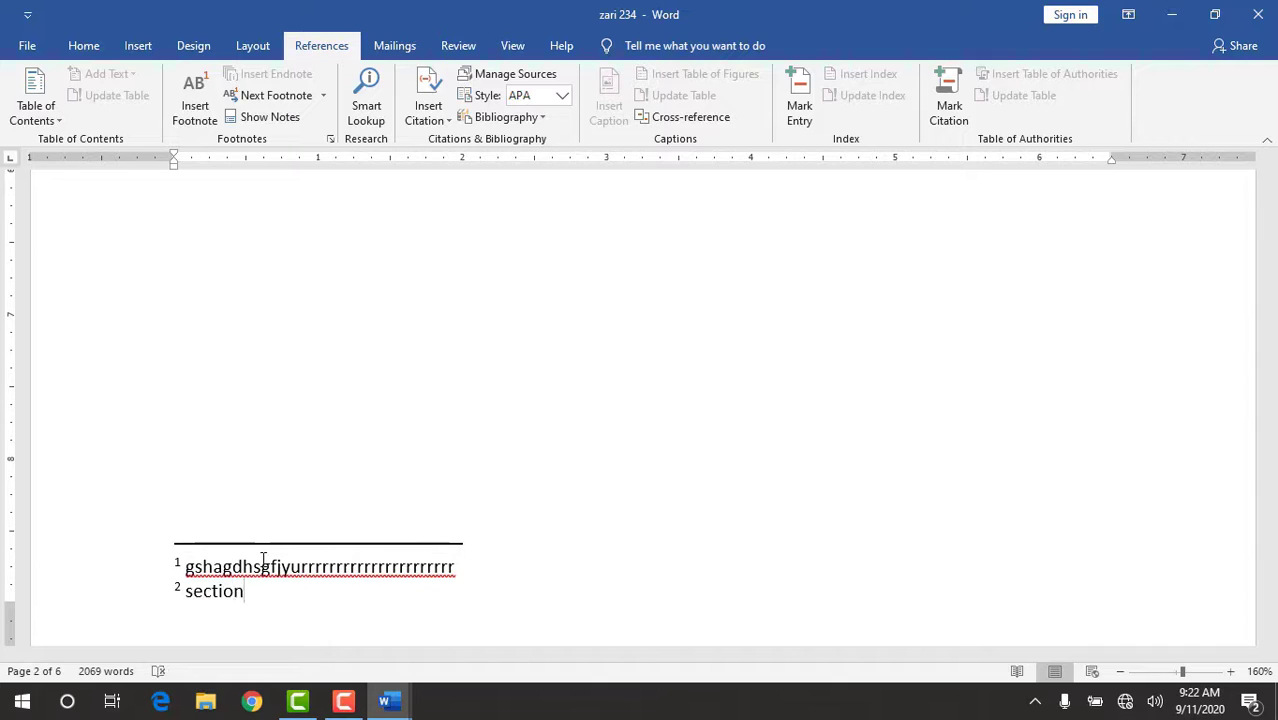
key("Return")
type("Cxv;d'")
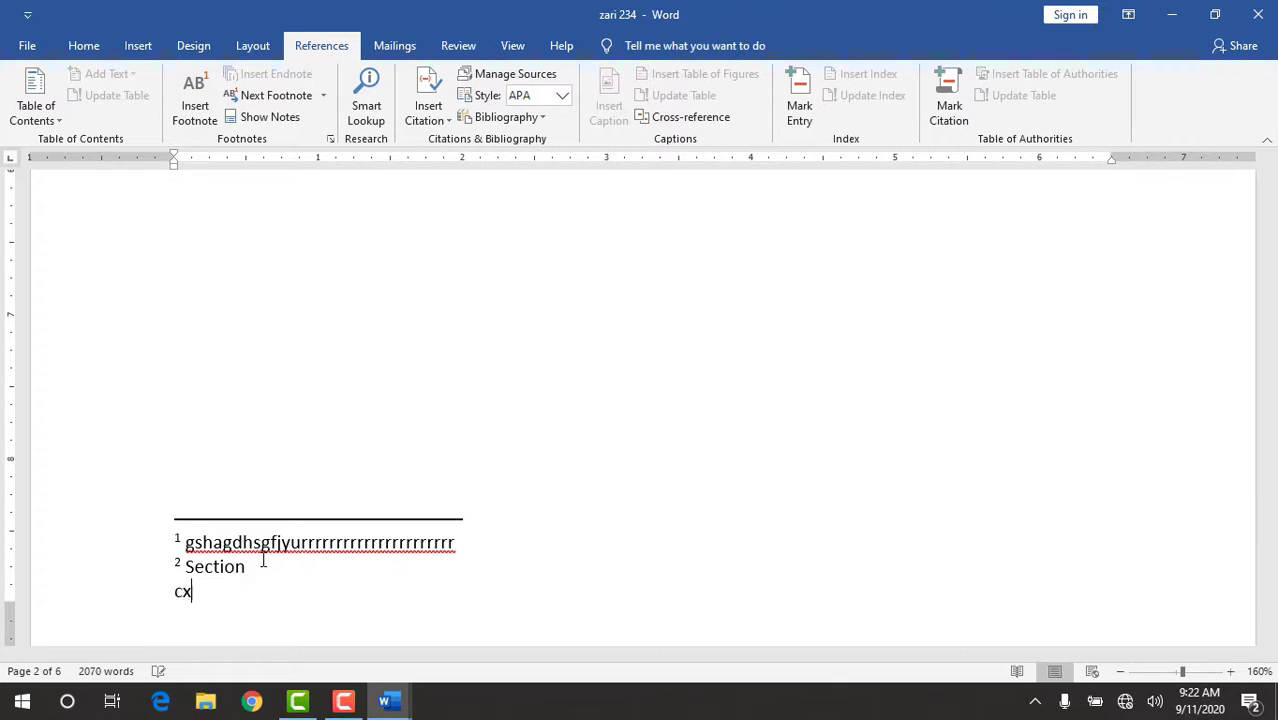
key("Return")
type("bkgggggggggggggggggggggggggg")
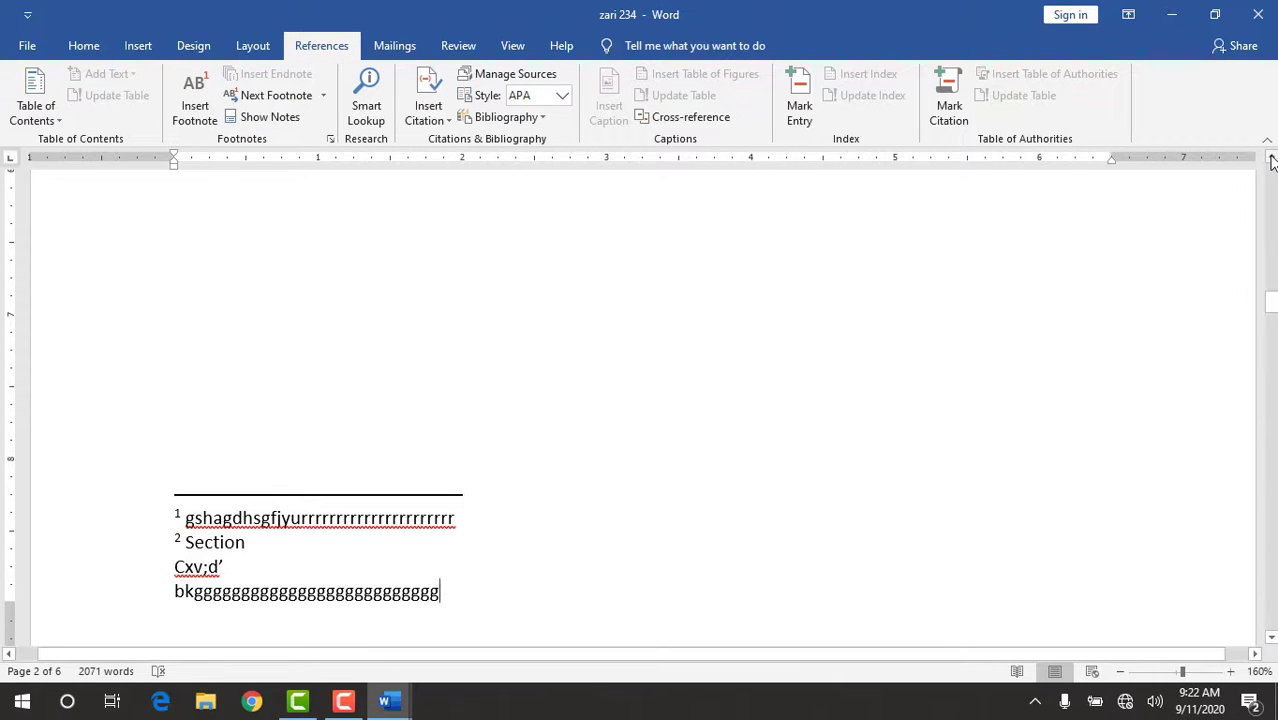
Insert an endnote at "buttons" in Section 1's "Save time in Word" paragraph, with the filler text "fyetyi" plus a run of t's.
scroll(1271, 161, "up", 5)
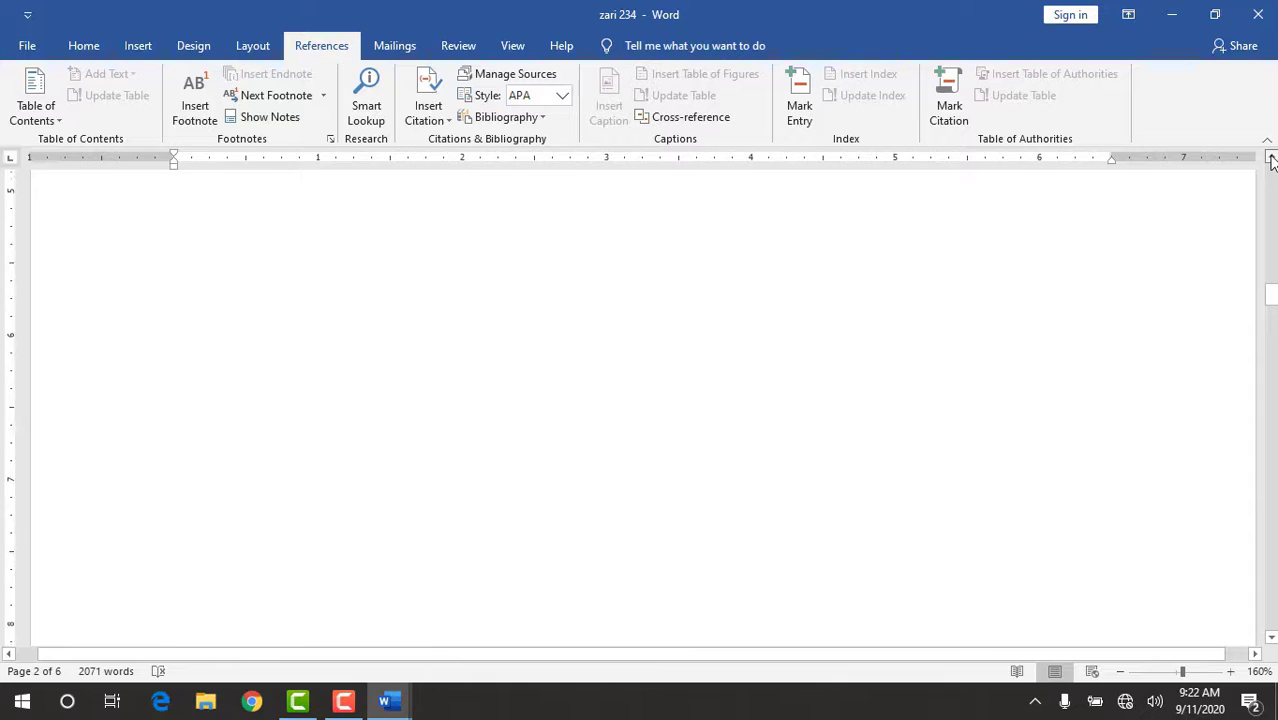
scroll(1271, 161, "up", 5)
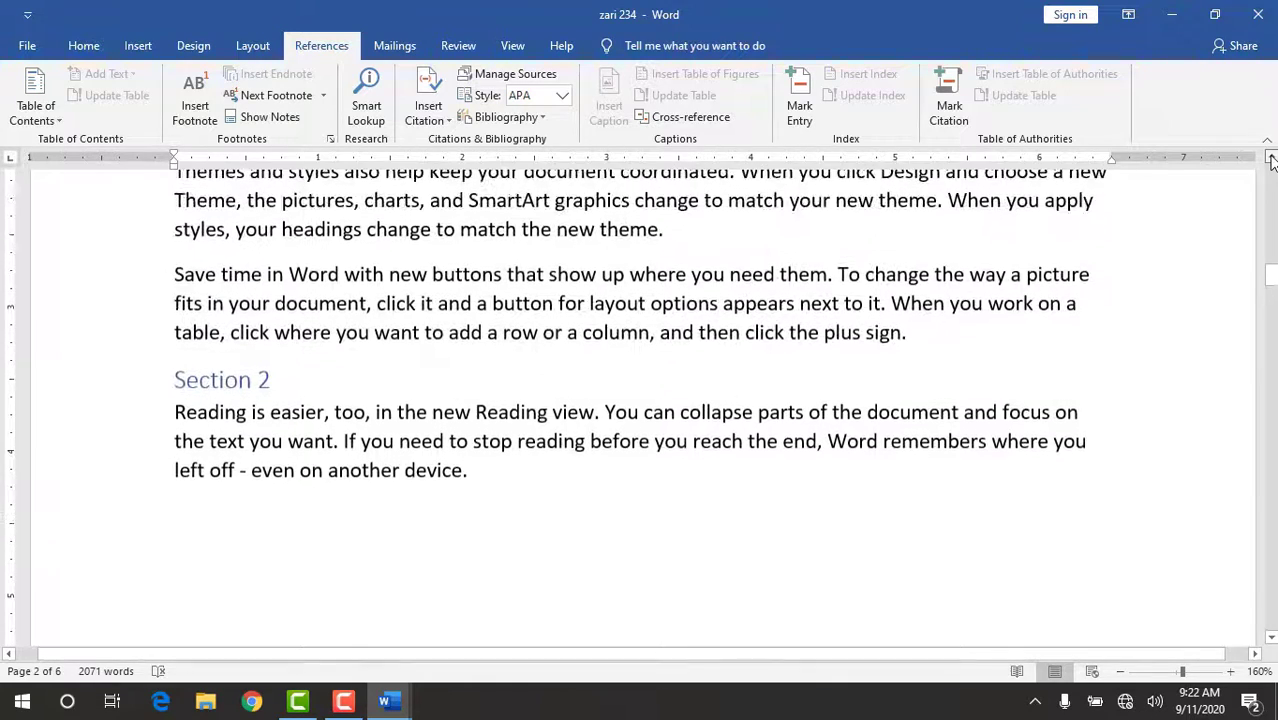
scroll(1271, 161, "up", 3)
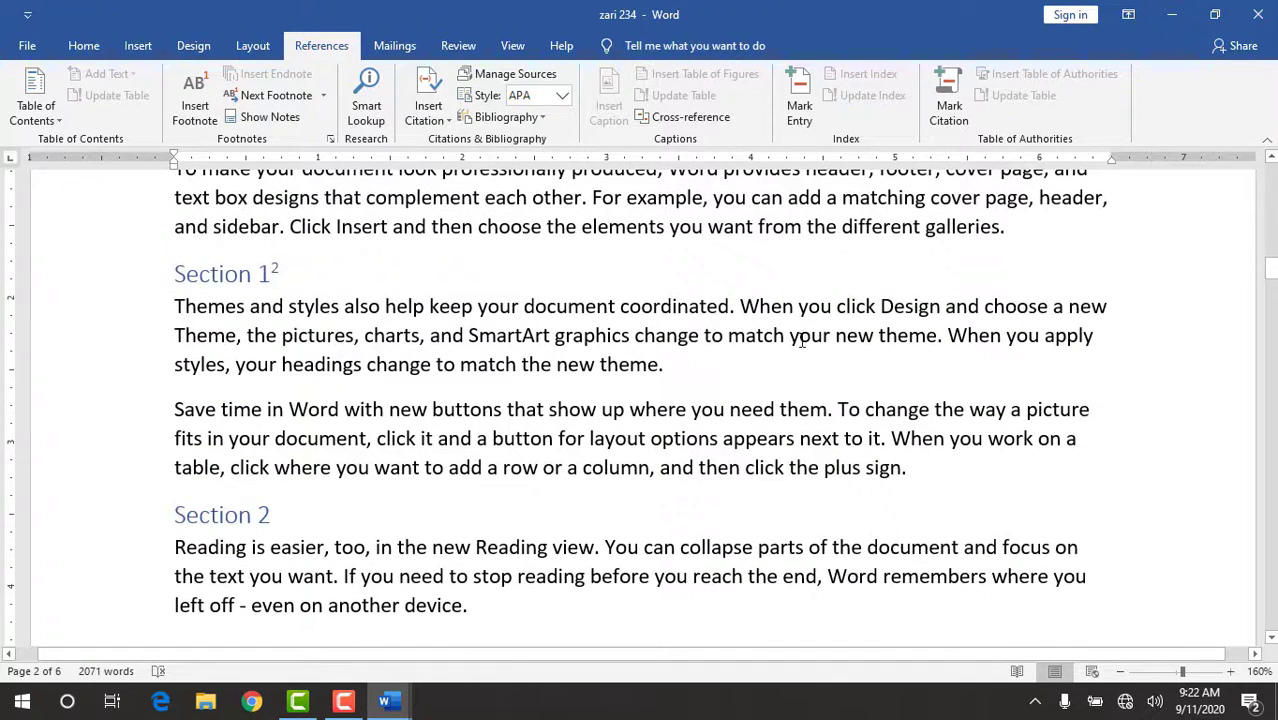
left_click(472, 408)
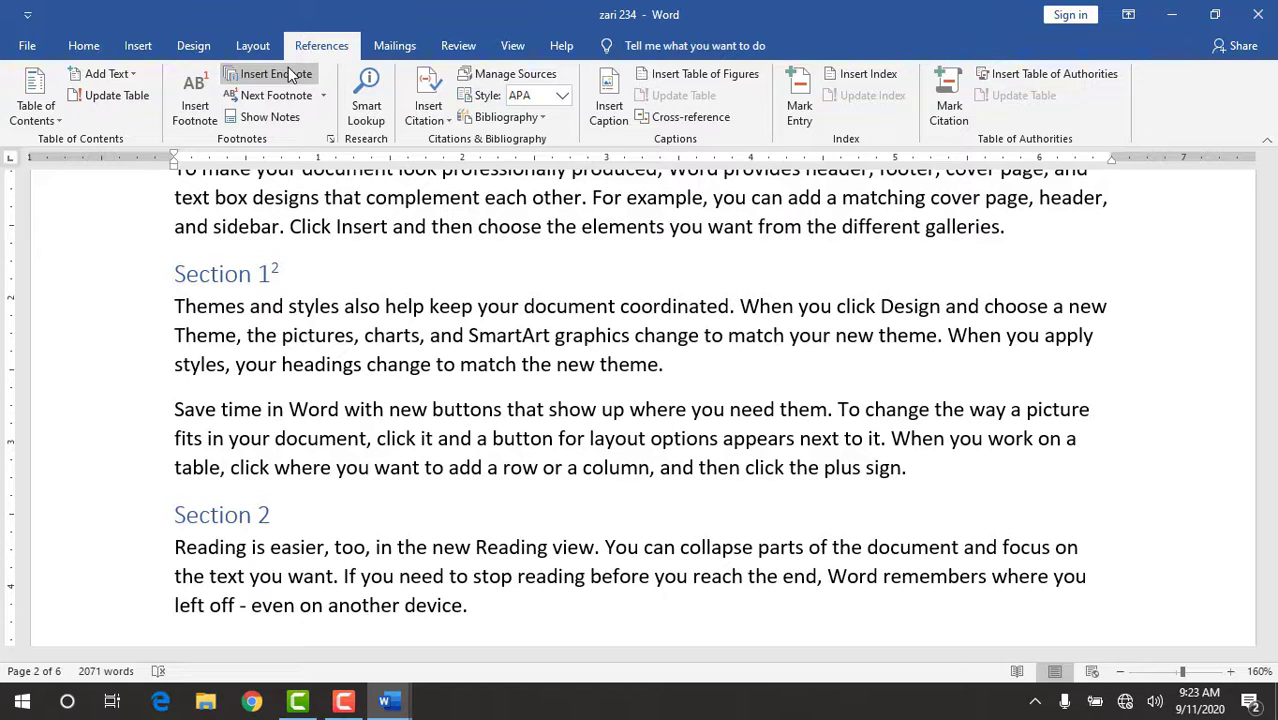
left_click(288, 77)
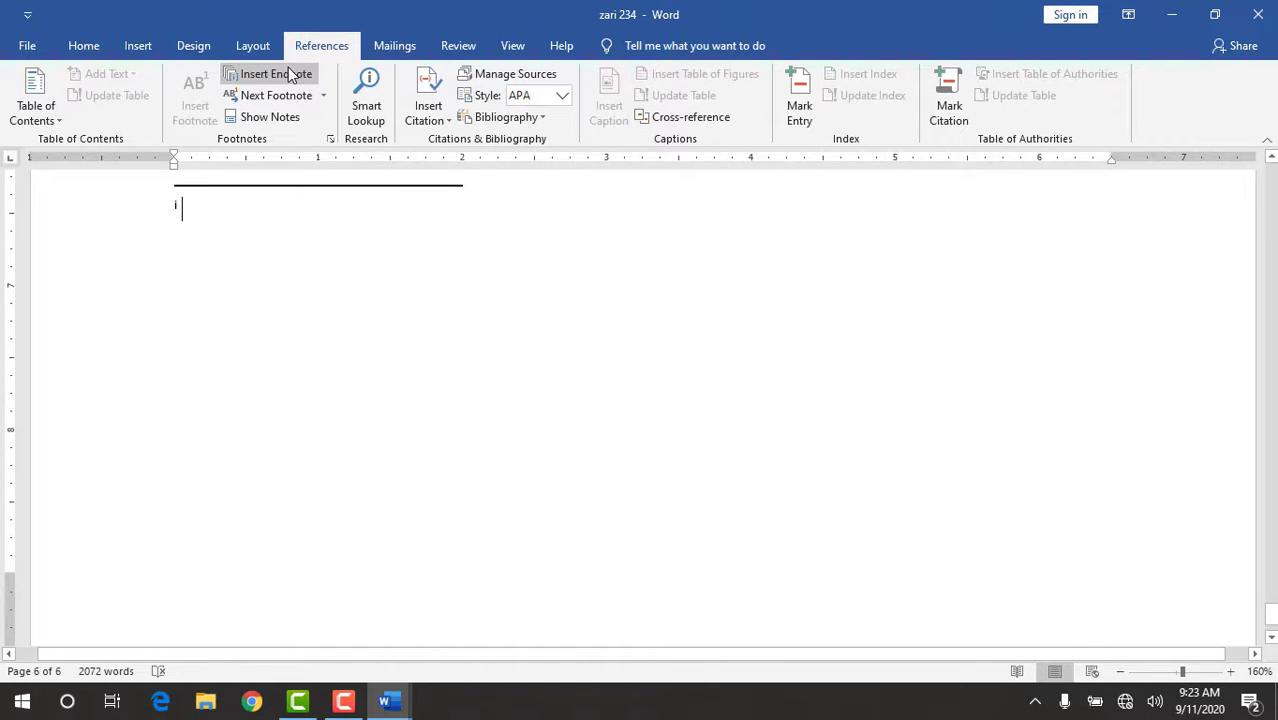
left_click(1271, 158)
left_click(1271, 158)
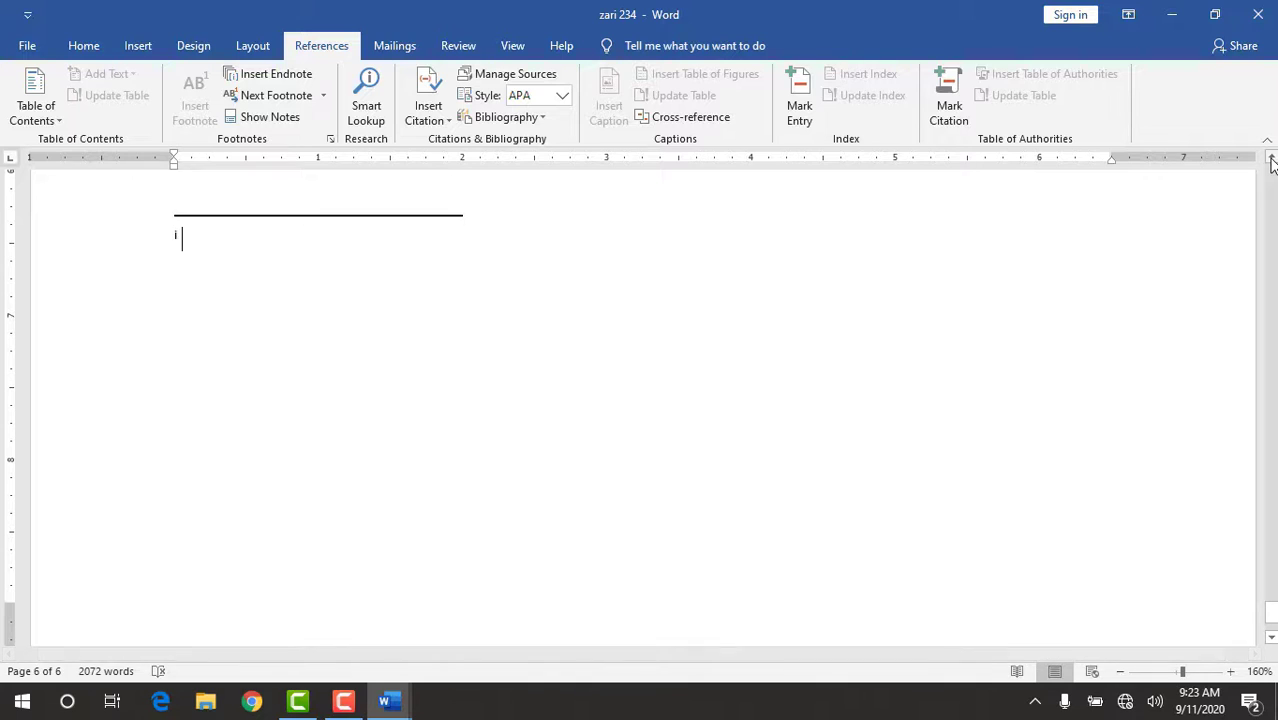
type("f")
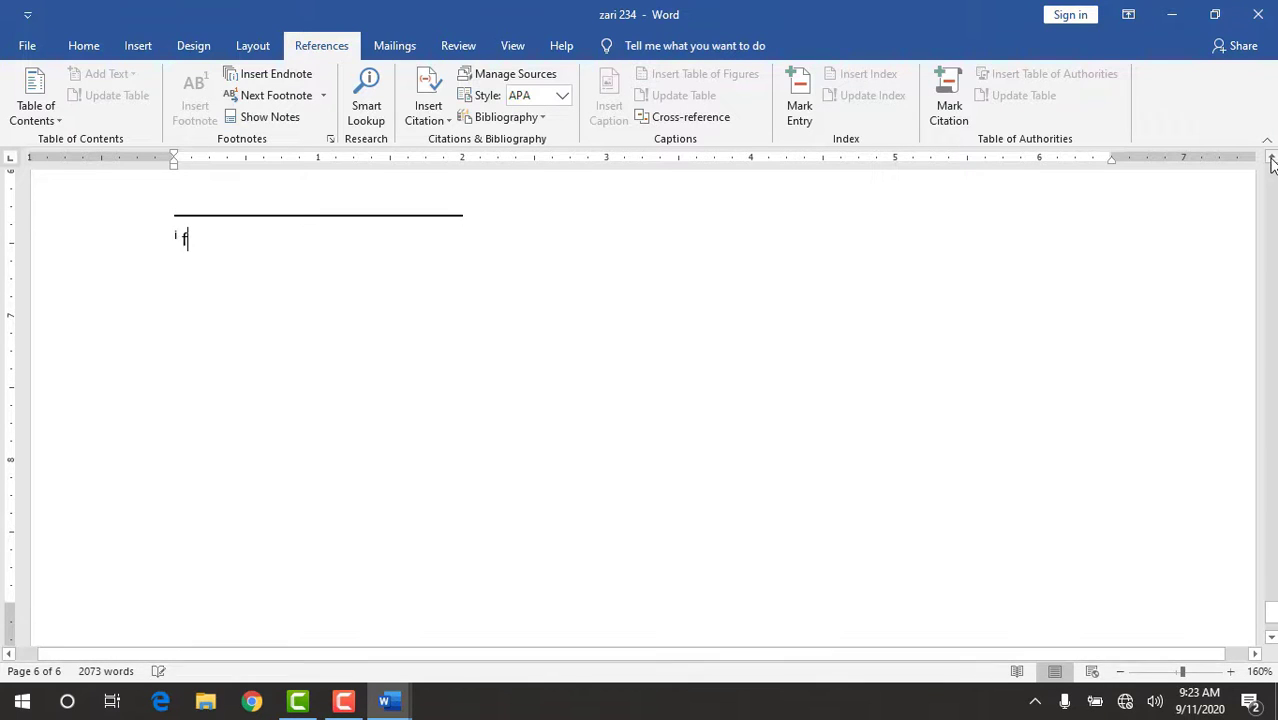
type("yetyitttttttttttttttttttttttttttt")
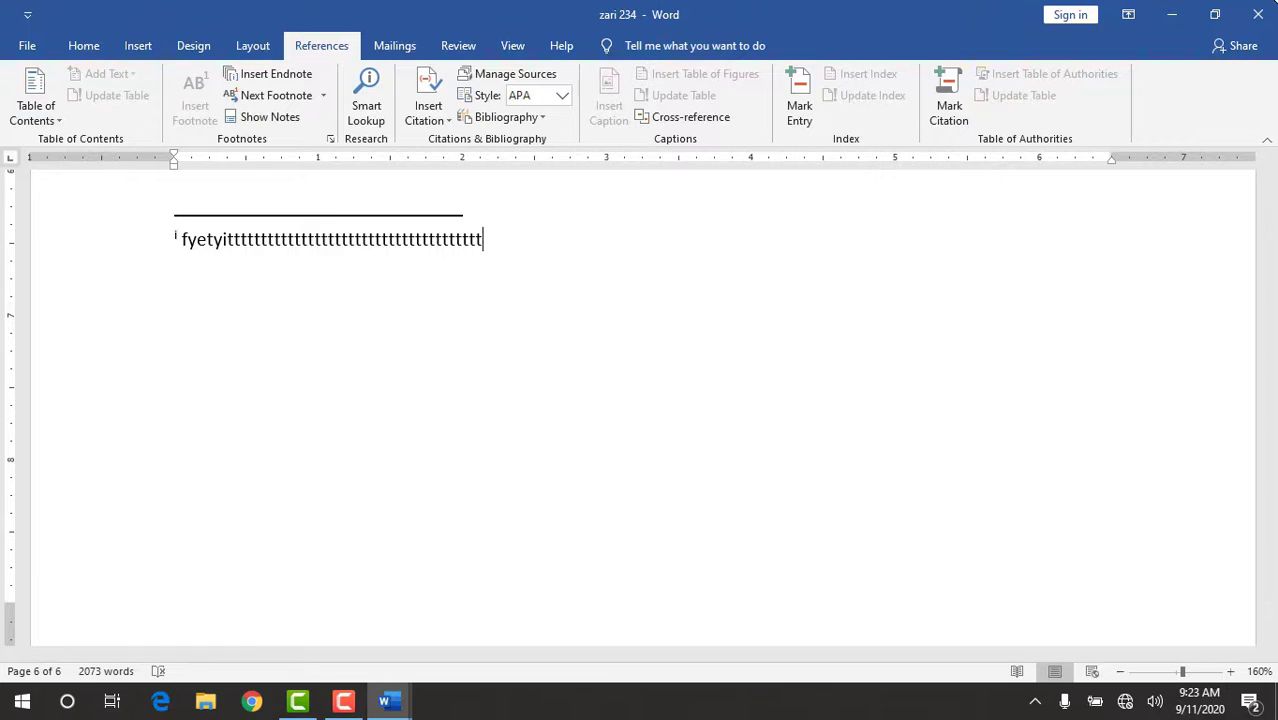
Add an endnote to the "Chapter 5" heading with the filler text "chhopwpqieutwersbcnkcjskj".
scroll(1272, 160, "up", 5)
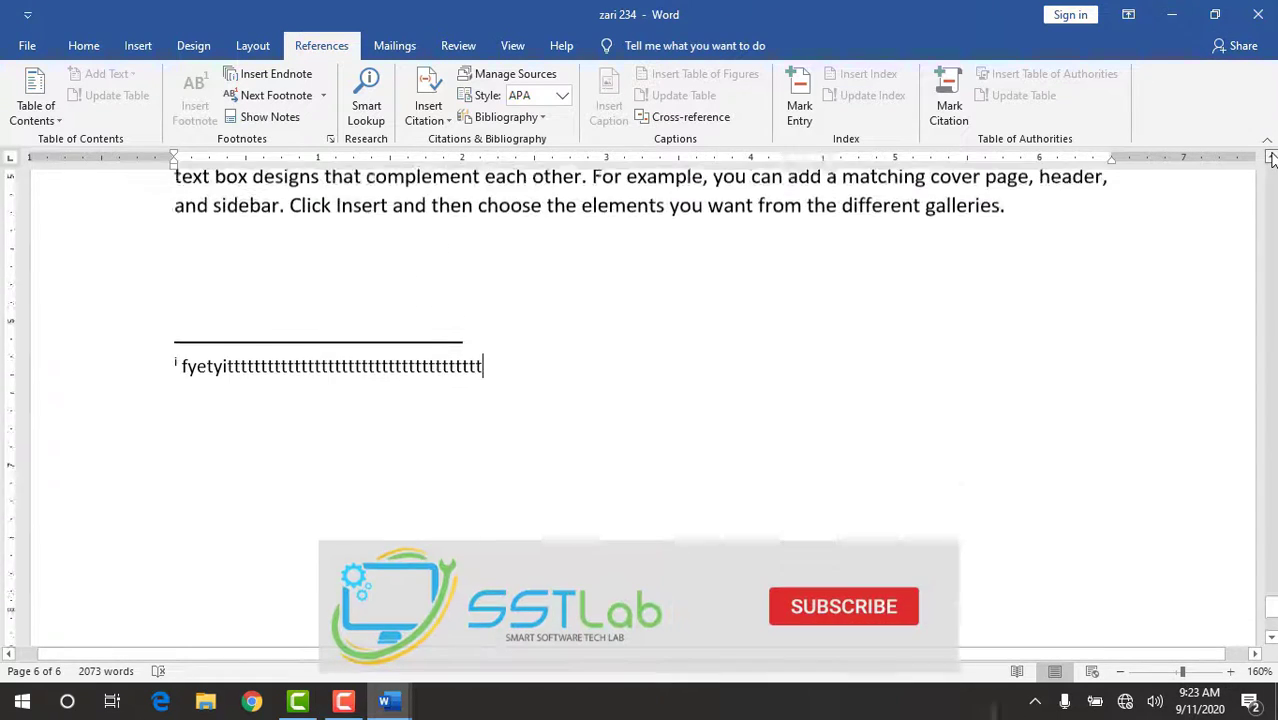
scroll(1272, 160, "up", 3)
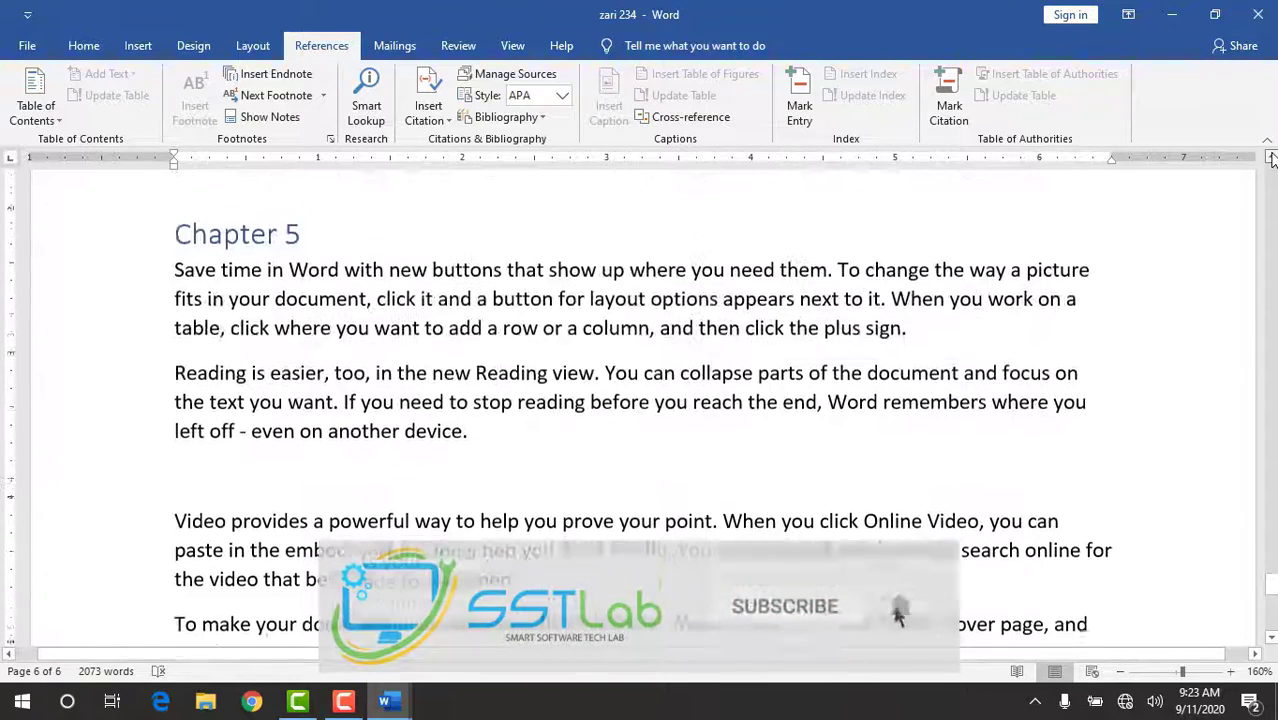
left_click_drag(312, 334, 170, 335)
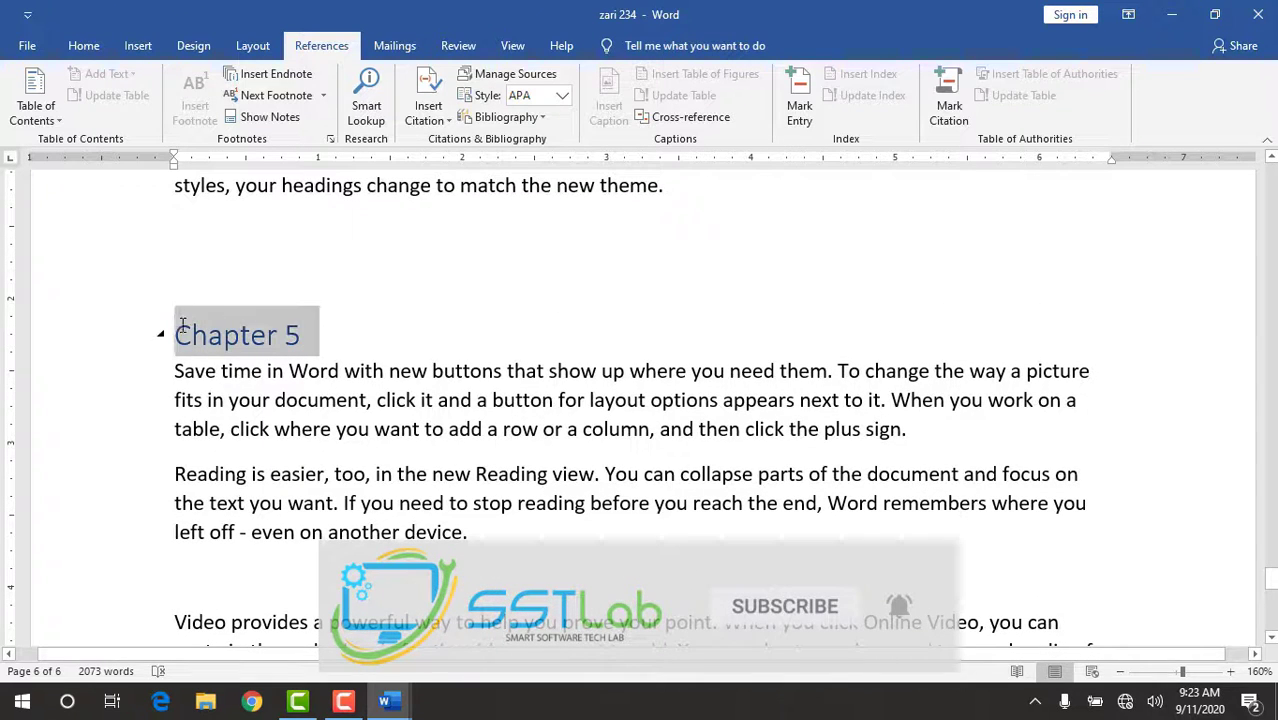
left_click(299, 78)
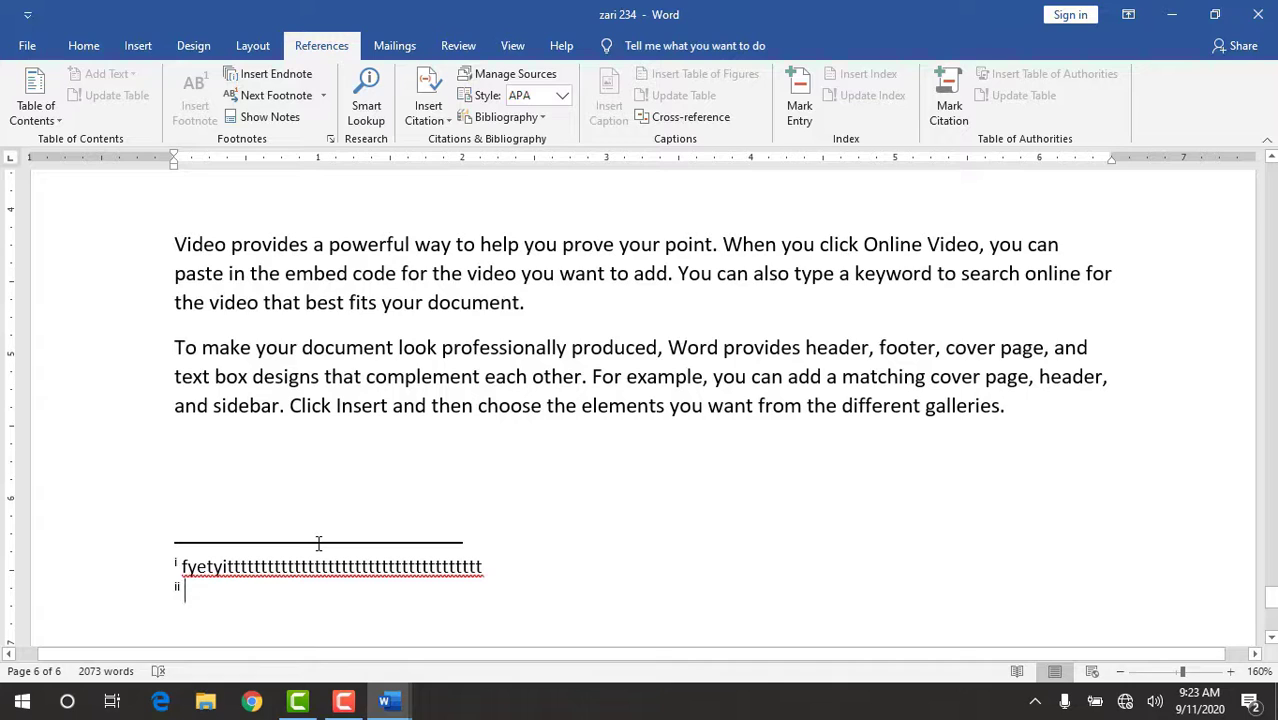
type("chhopwpqieutwer")
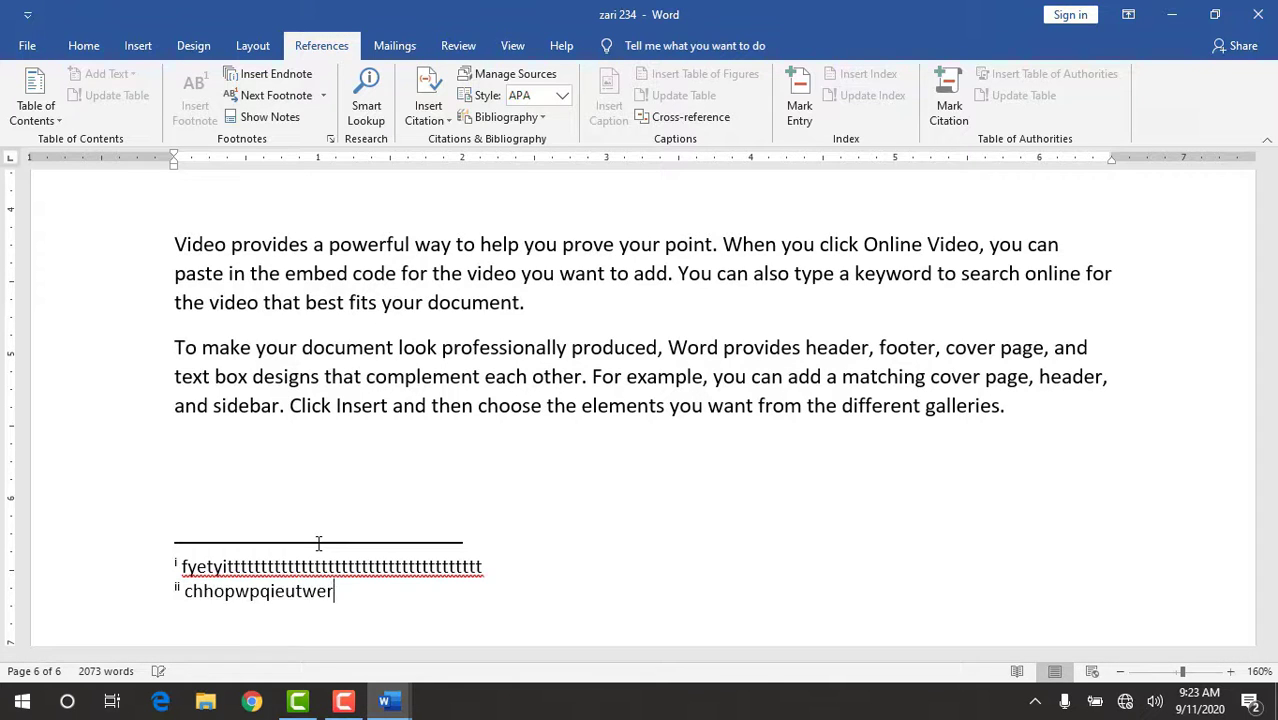
type("sbcnkcjskj")
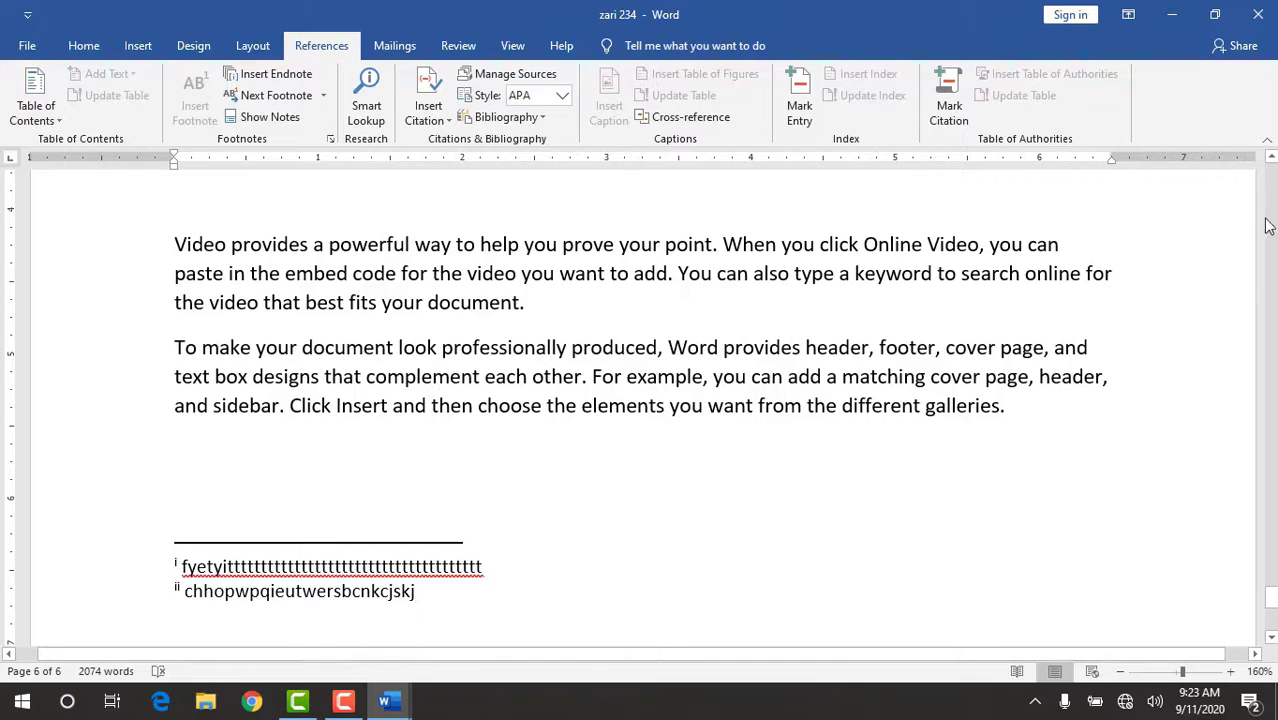
Add an endnote to the "Chapter 4" heading with the filler text "bvhdgfu" followed by a run of g's.
left_click(1270, 160)
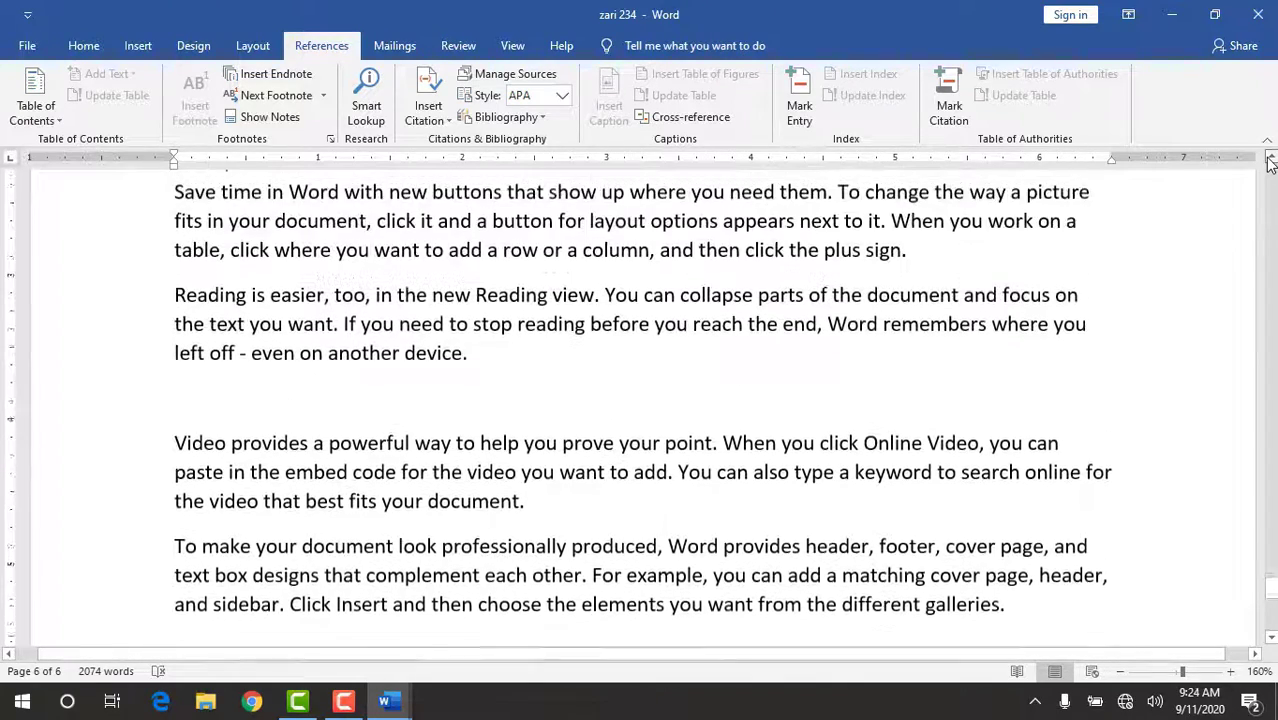
left_click_drag(1270, 160, 1270, 163)
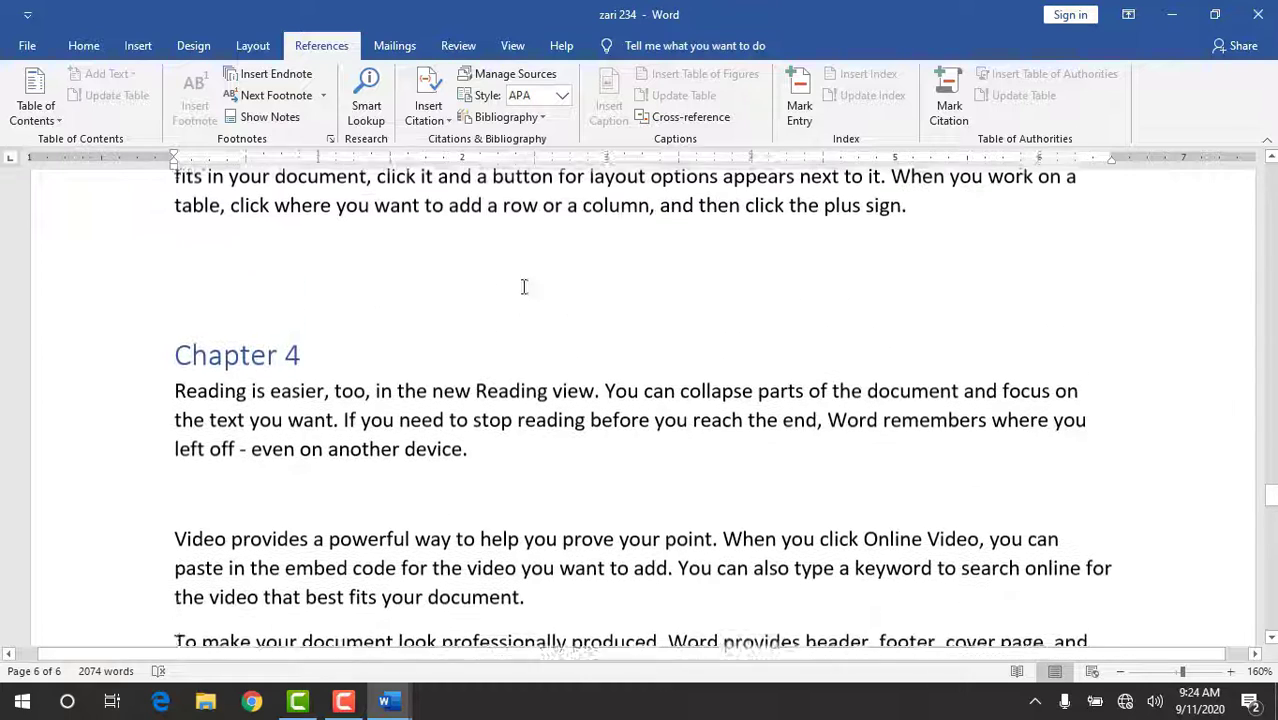
left_click_drag(318, 356, 172, 345)
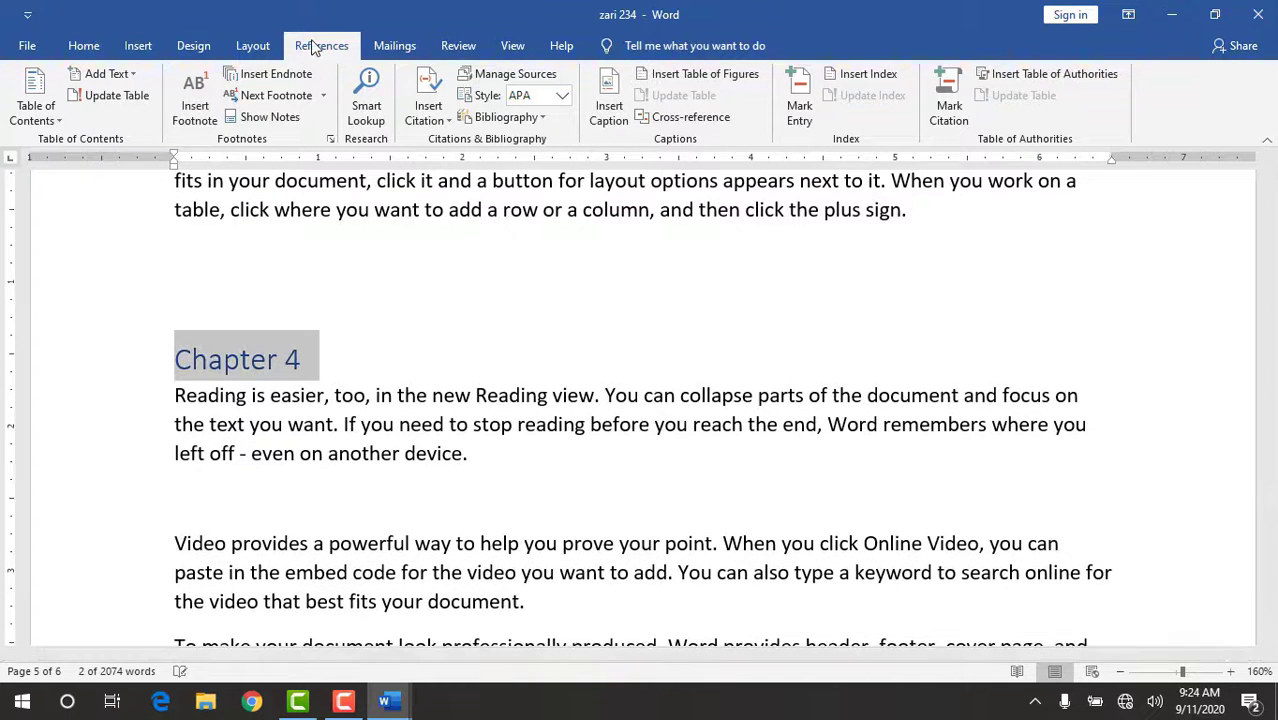
left_click(290, 73)
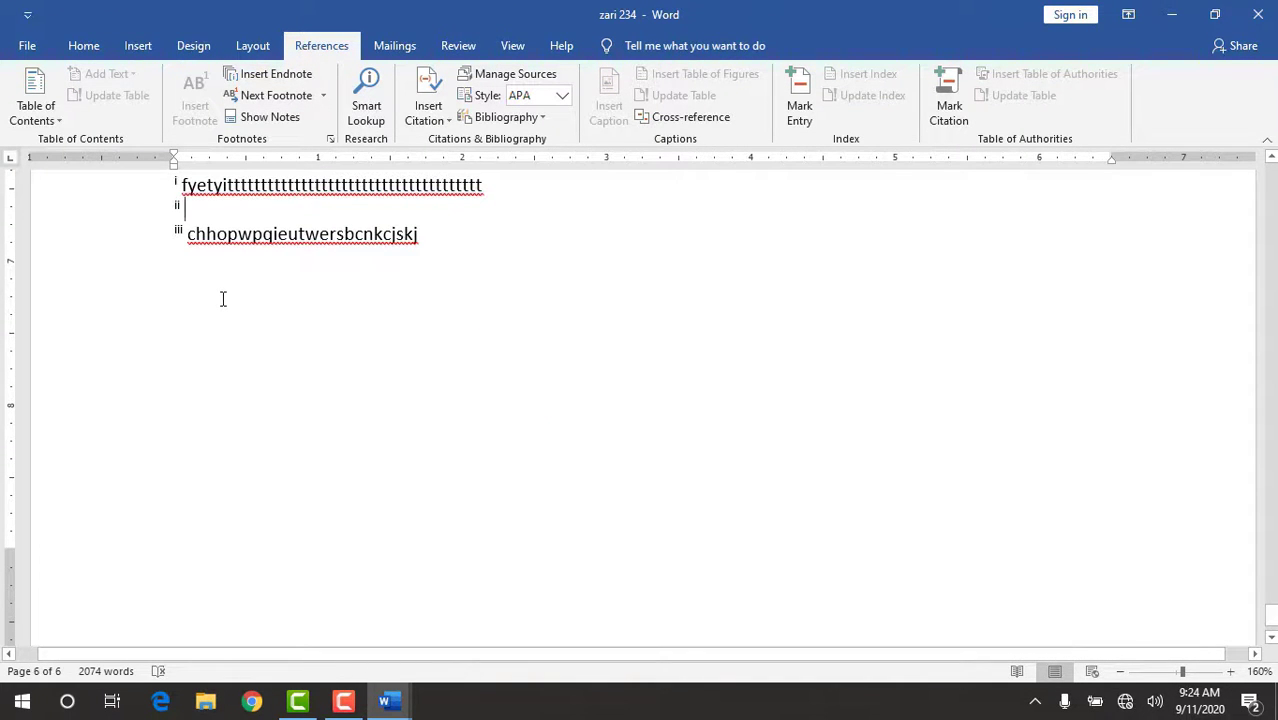
type("bvhdgfuggggggggggggggggggu")
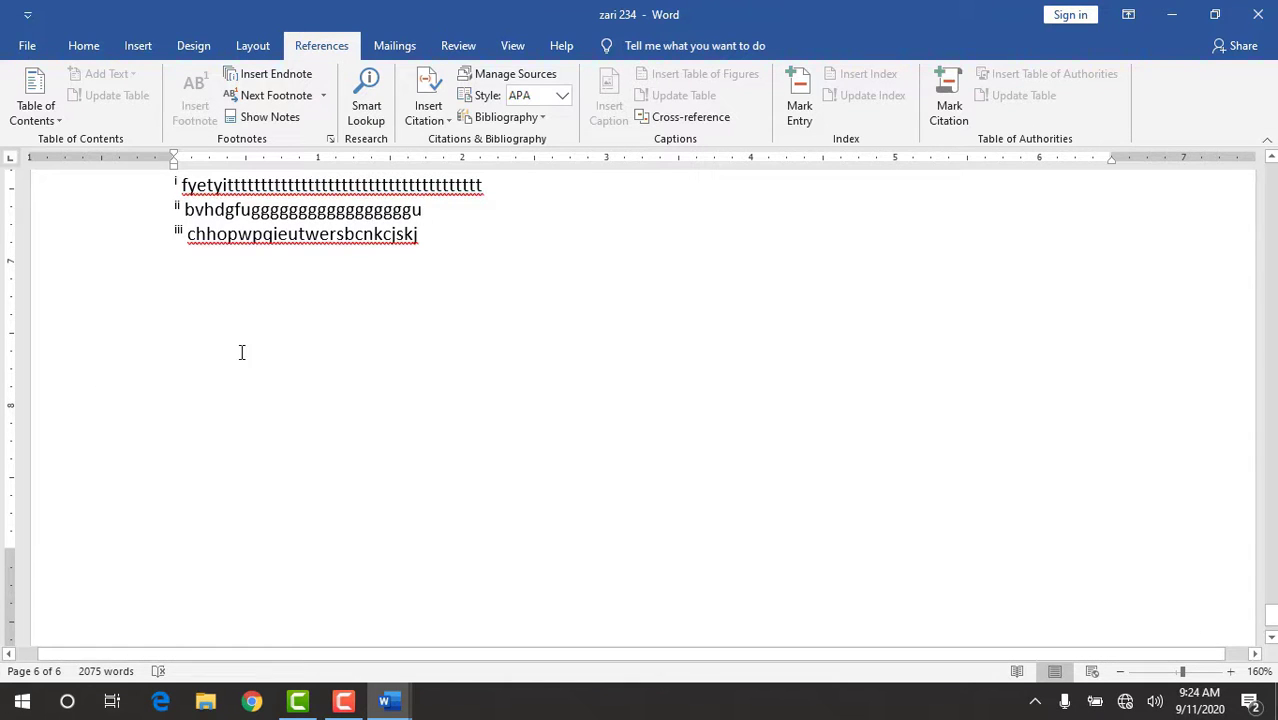
left_click(325, 357)
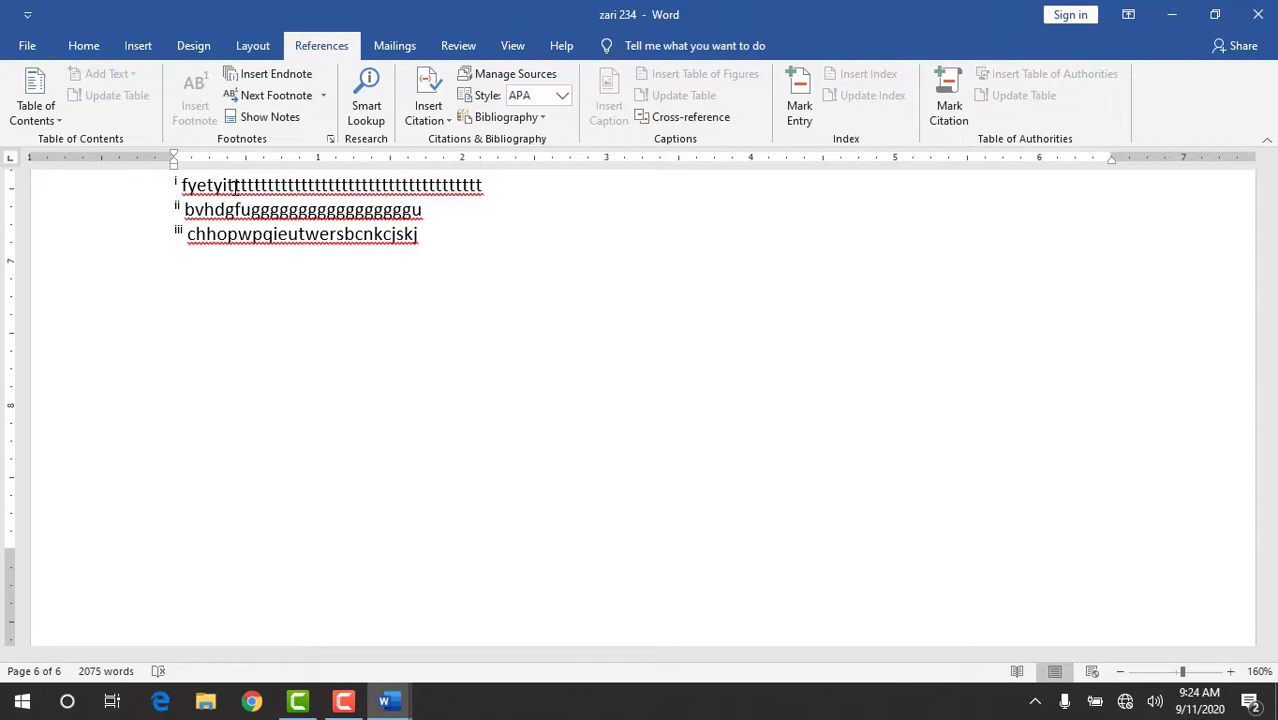
triple_click(235, 186)
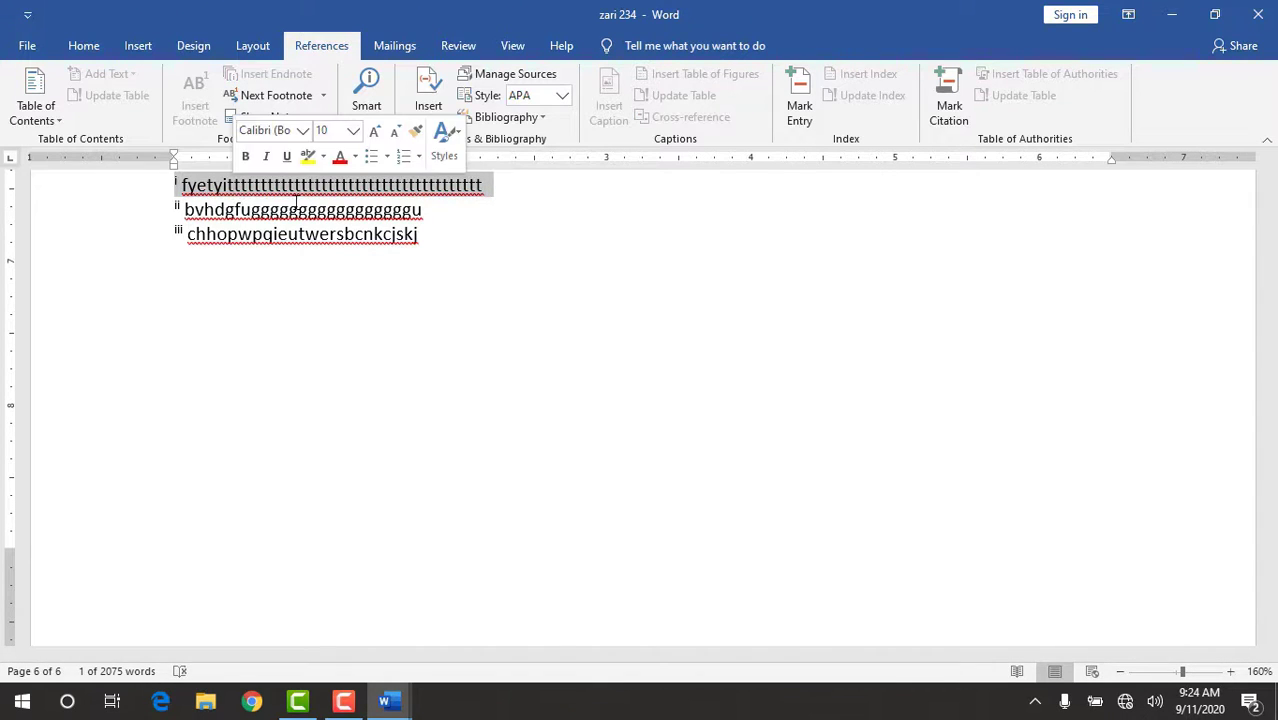
left_click(482, 284)
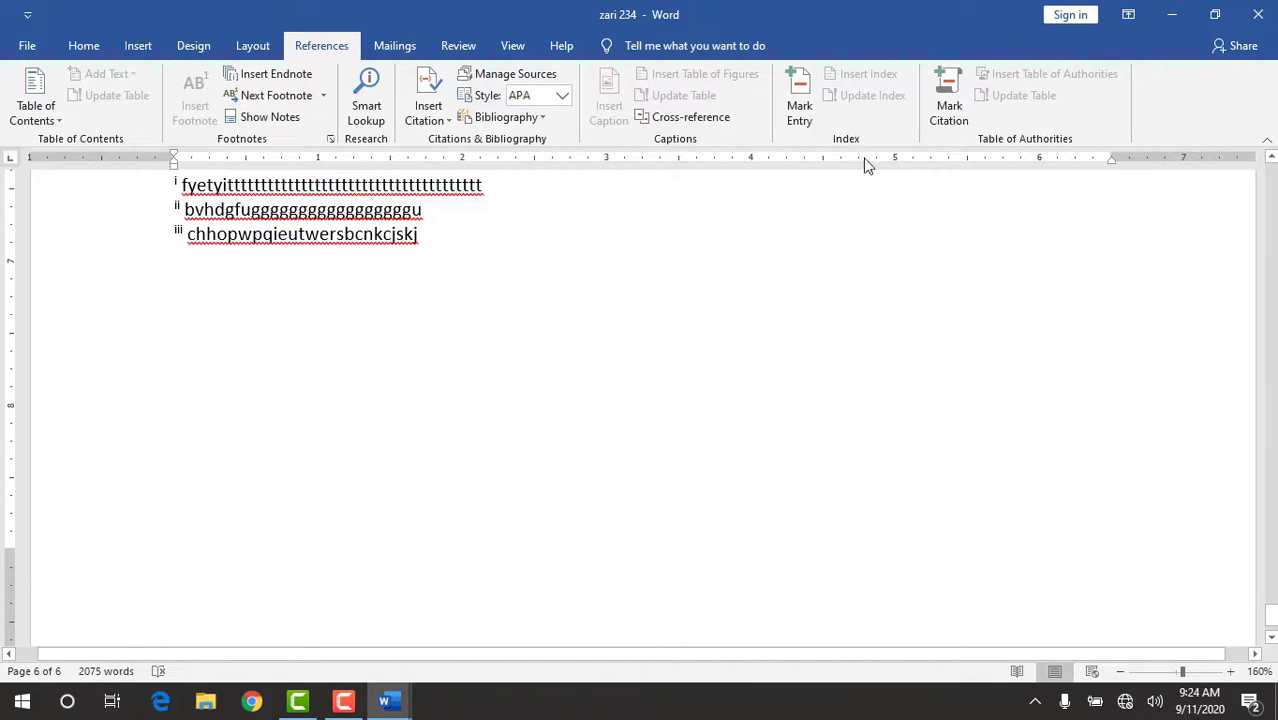
Go from the endnote list to its Chapter 5 reference and on to the previous footnote, at Chapter 1's "Section 1" heading.
left_click(1271, 158)
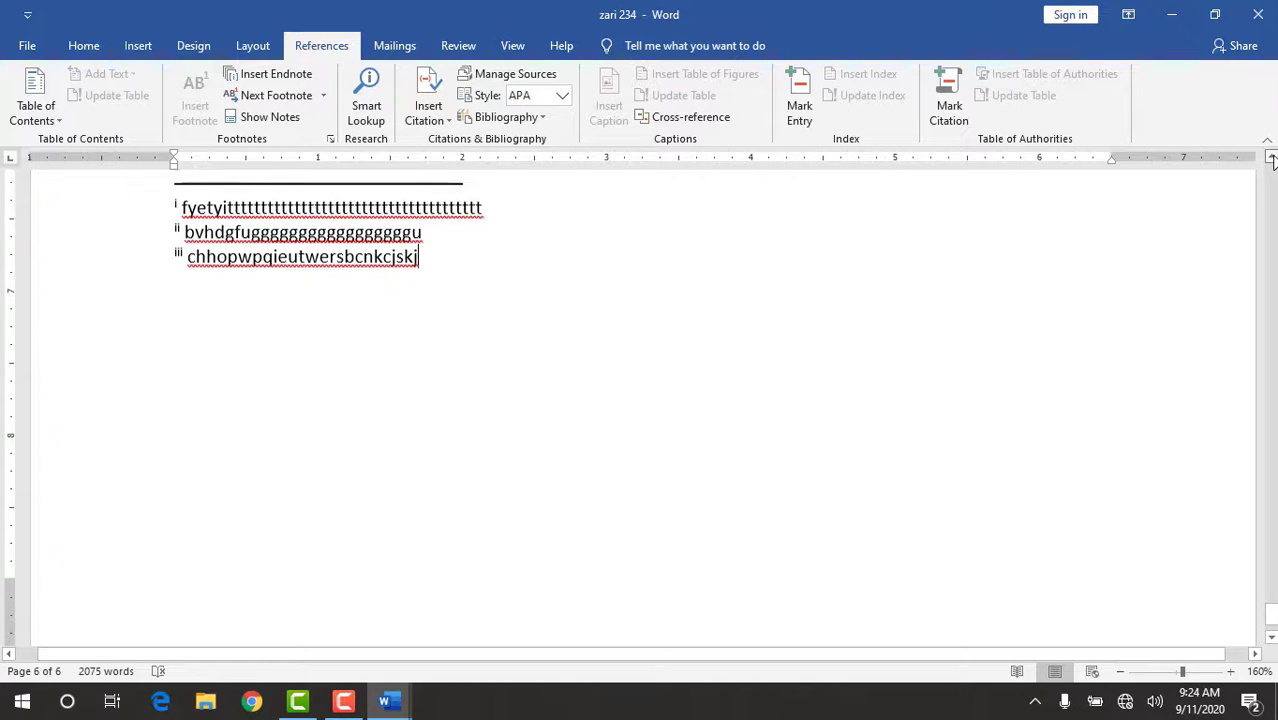
left_click(1271, 158)
left_click(1271, 158)
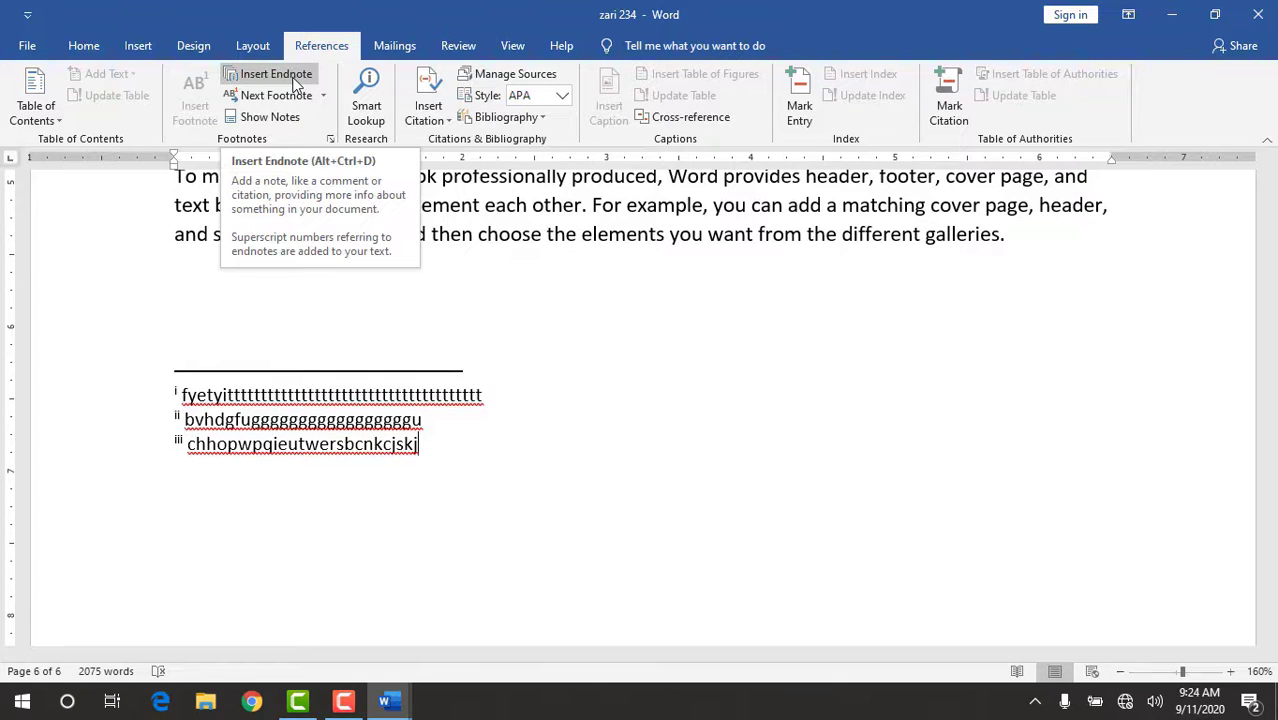
left_click(295, 97)
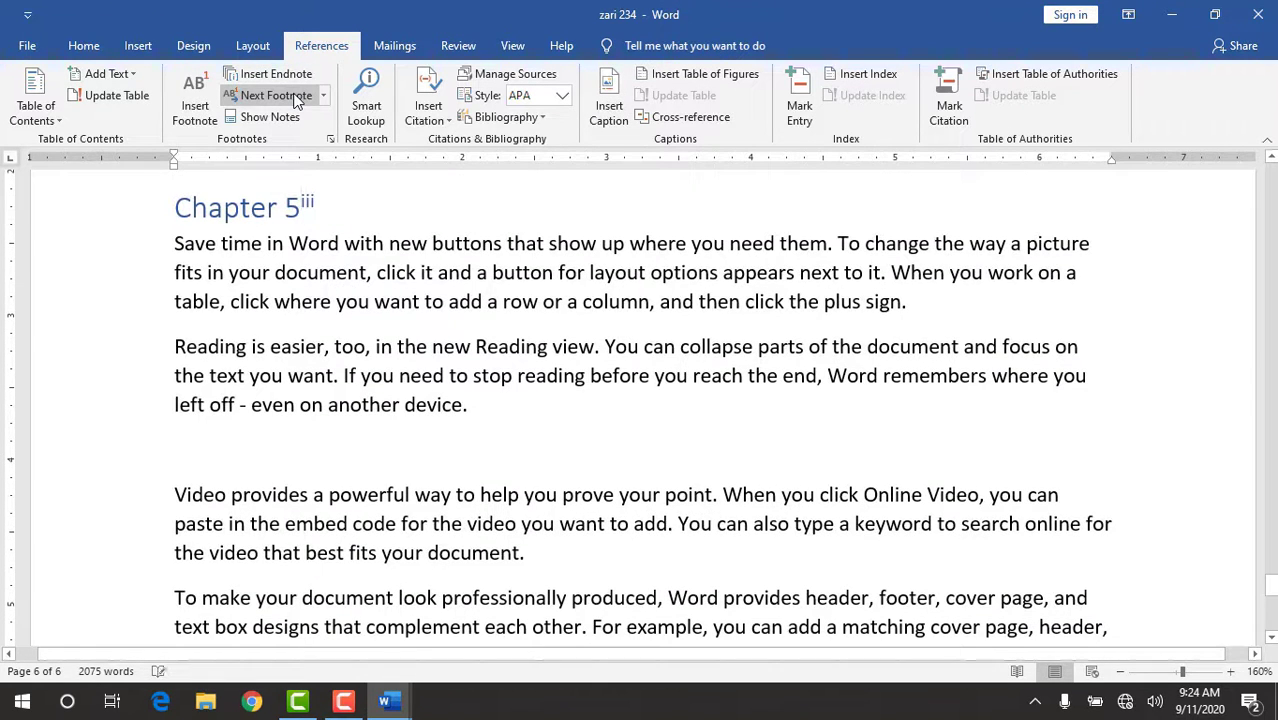
left_click(324, 93)
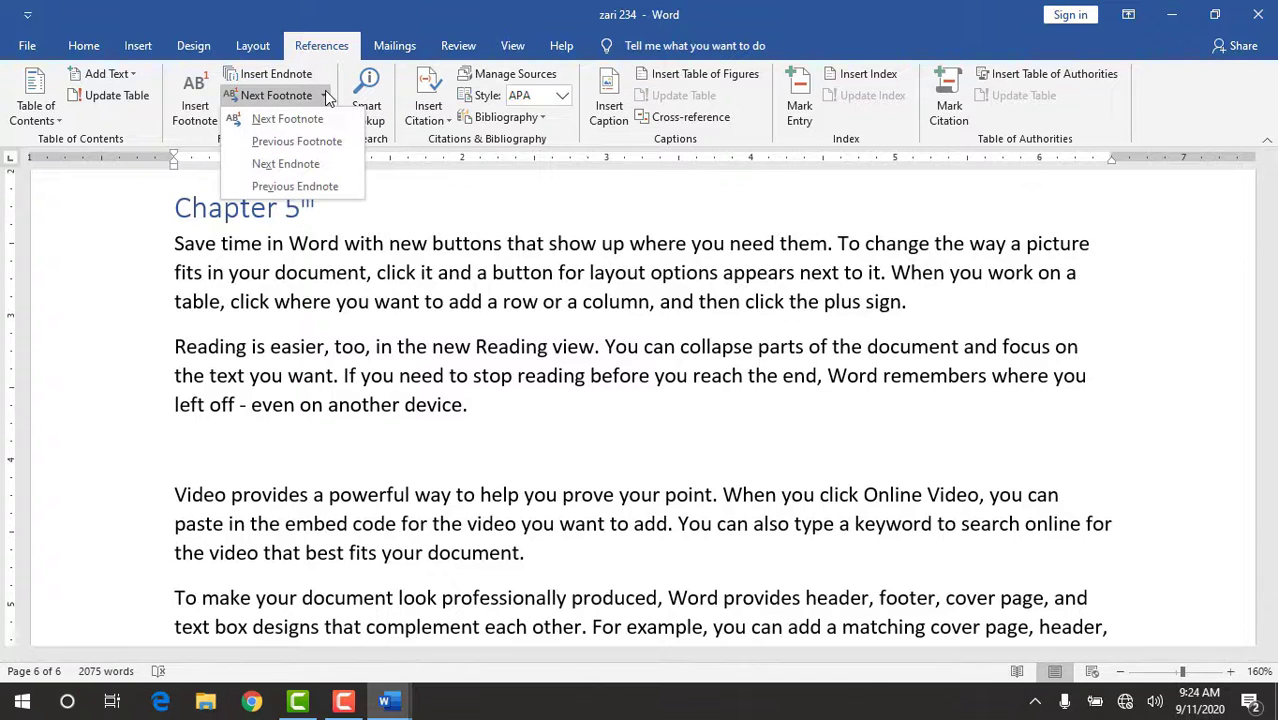
left_click(316, 141)
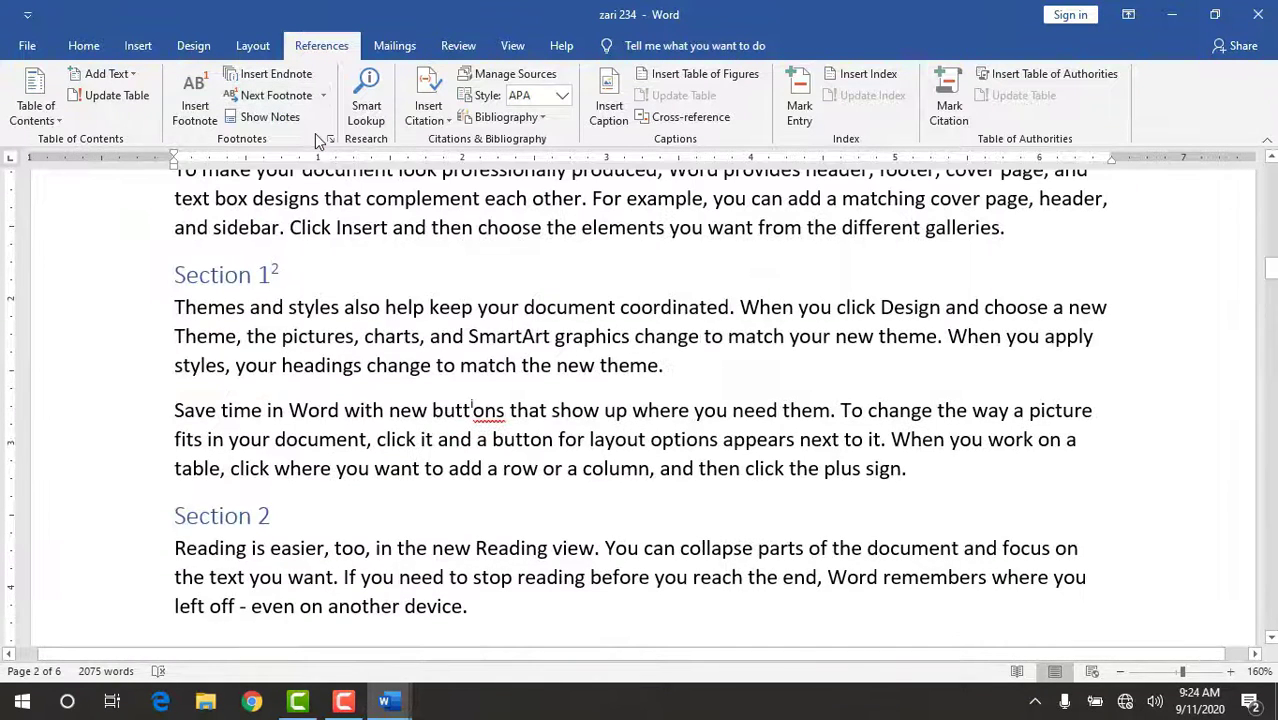
Try to go to the next footnote after the reference at Chapter 1's "Section 1" heading.
left_click(1271, 160)
left_click(1271, 160)
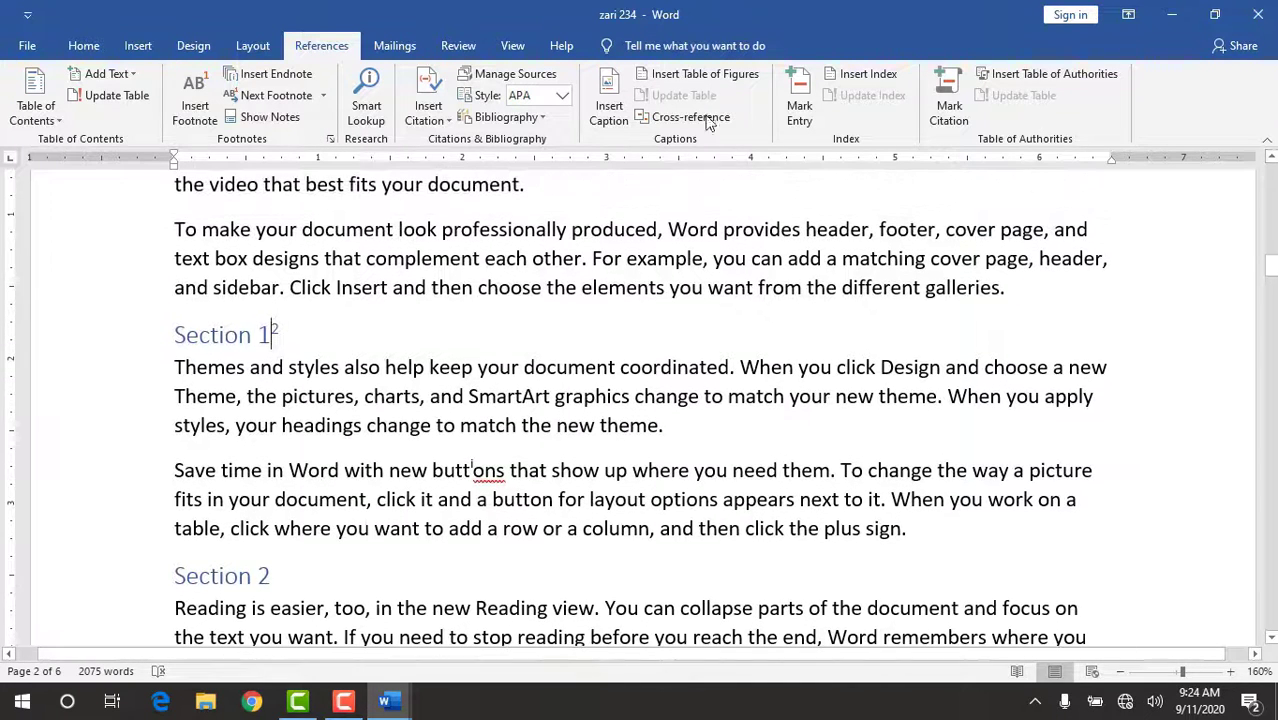
left_click(316, 94)
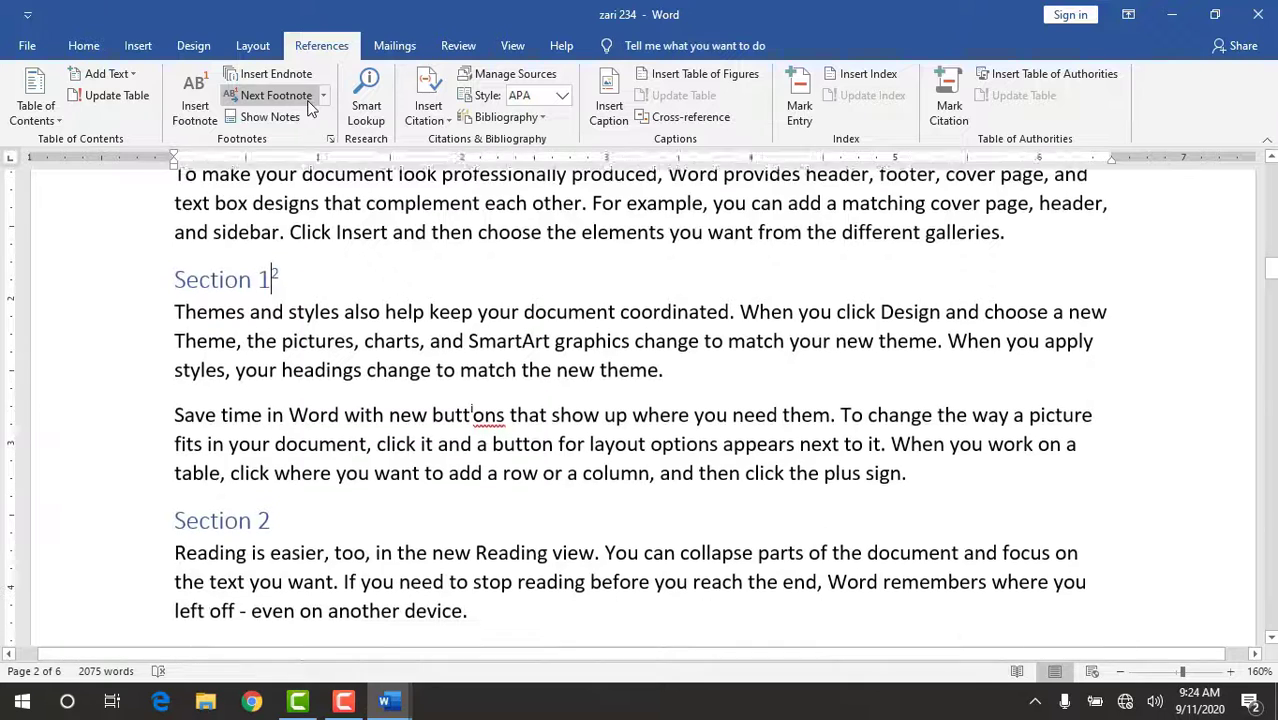
left_click(324, 95)
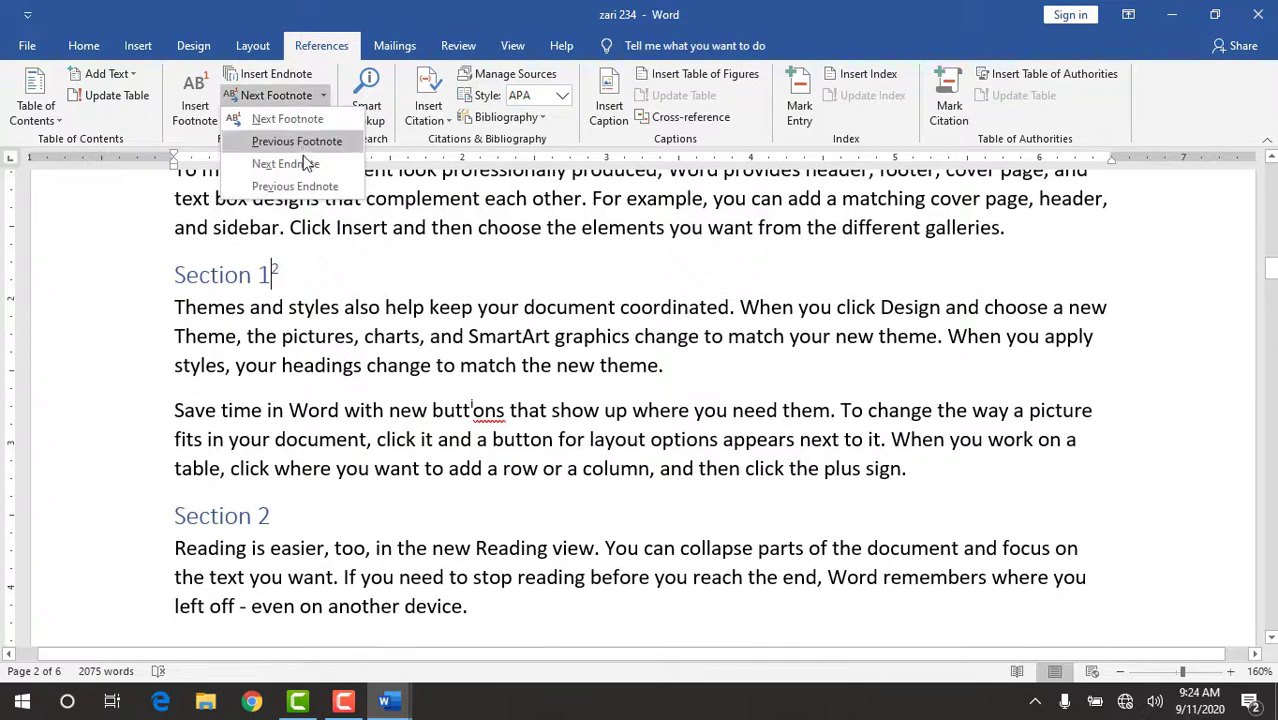
left_click(309, 123)
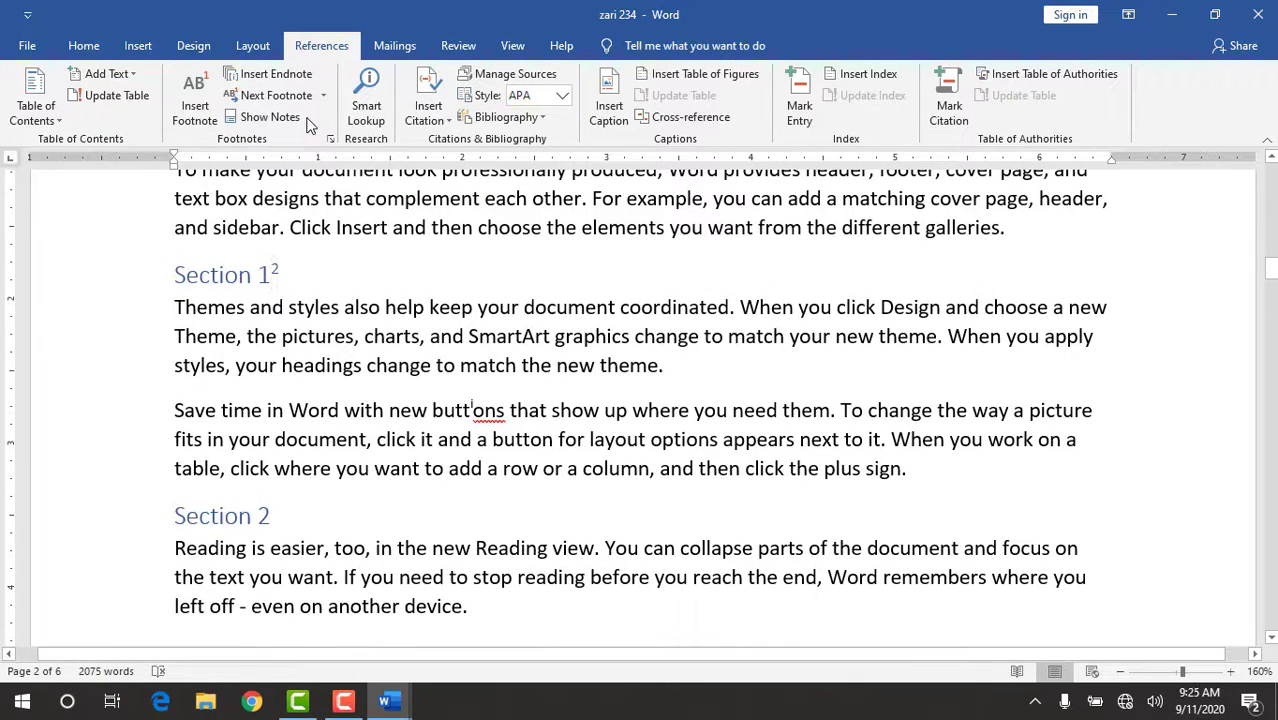
Go to the previous footnote at the "Chapter 1" heading and return to the next footnote at "Section 1".
left_click(323, 95)
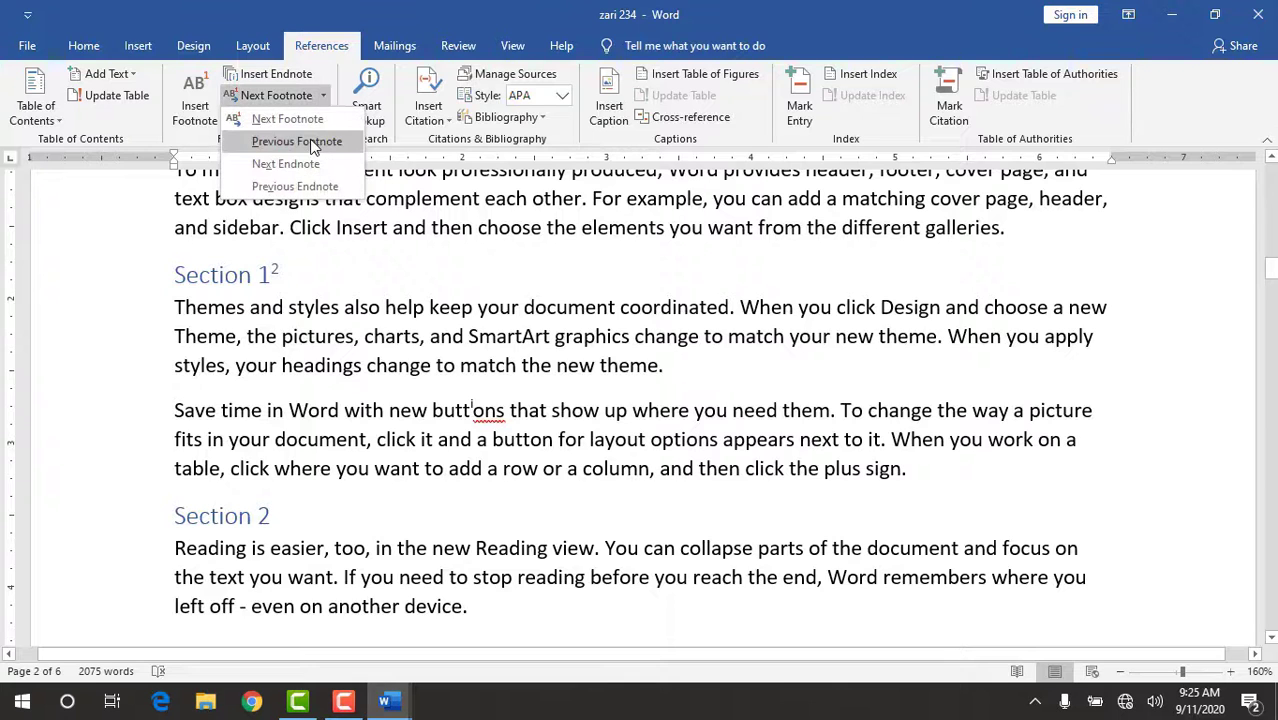
left_click(314, 142)
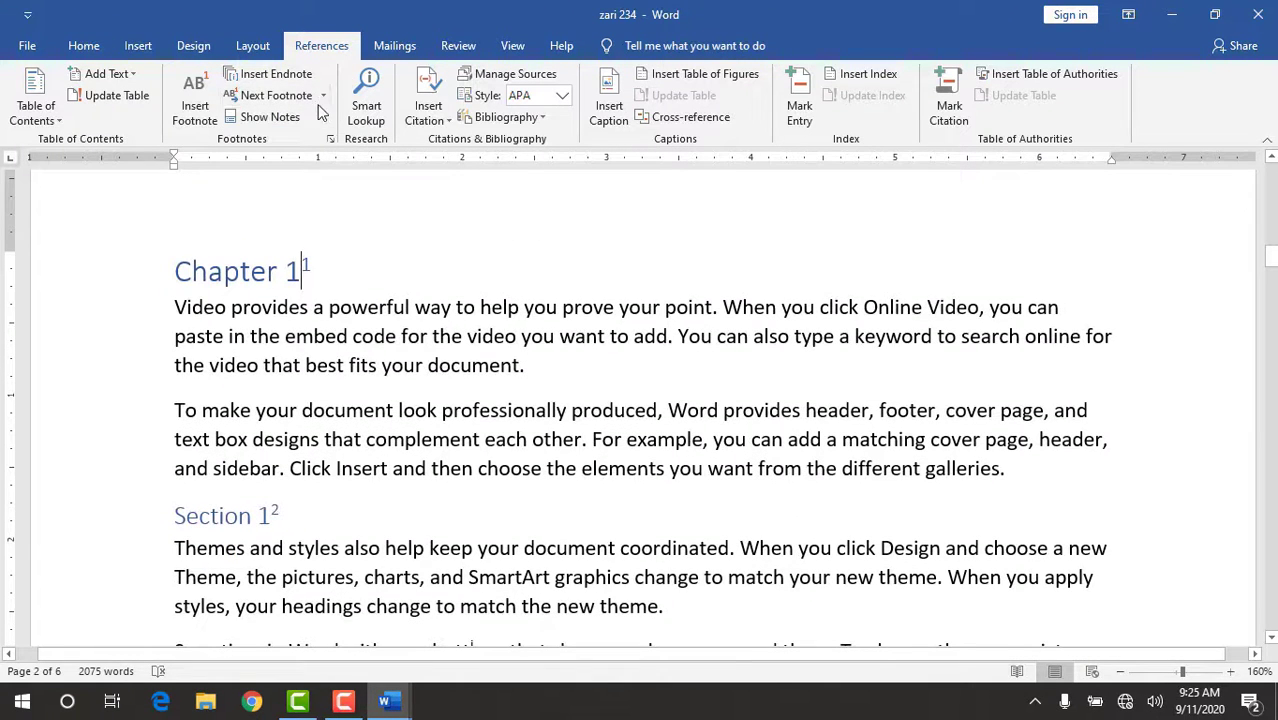
left_click(323, 95)
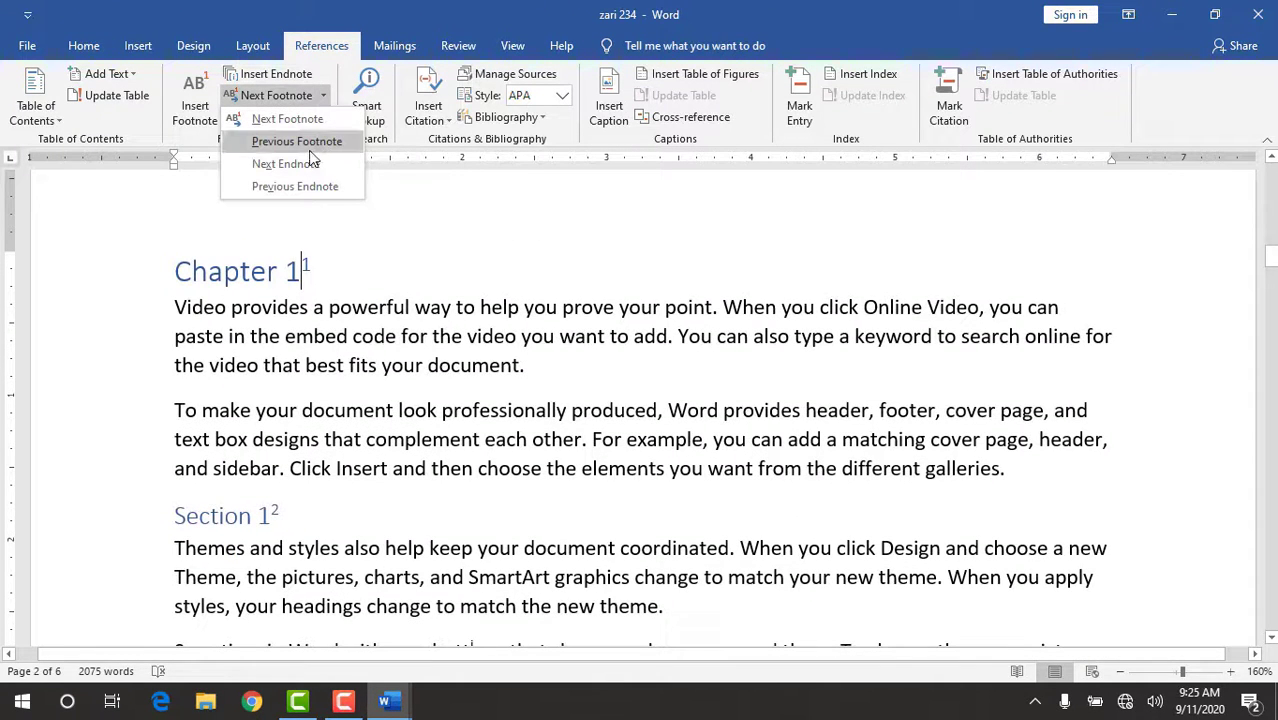
left_click(318, 120)
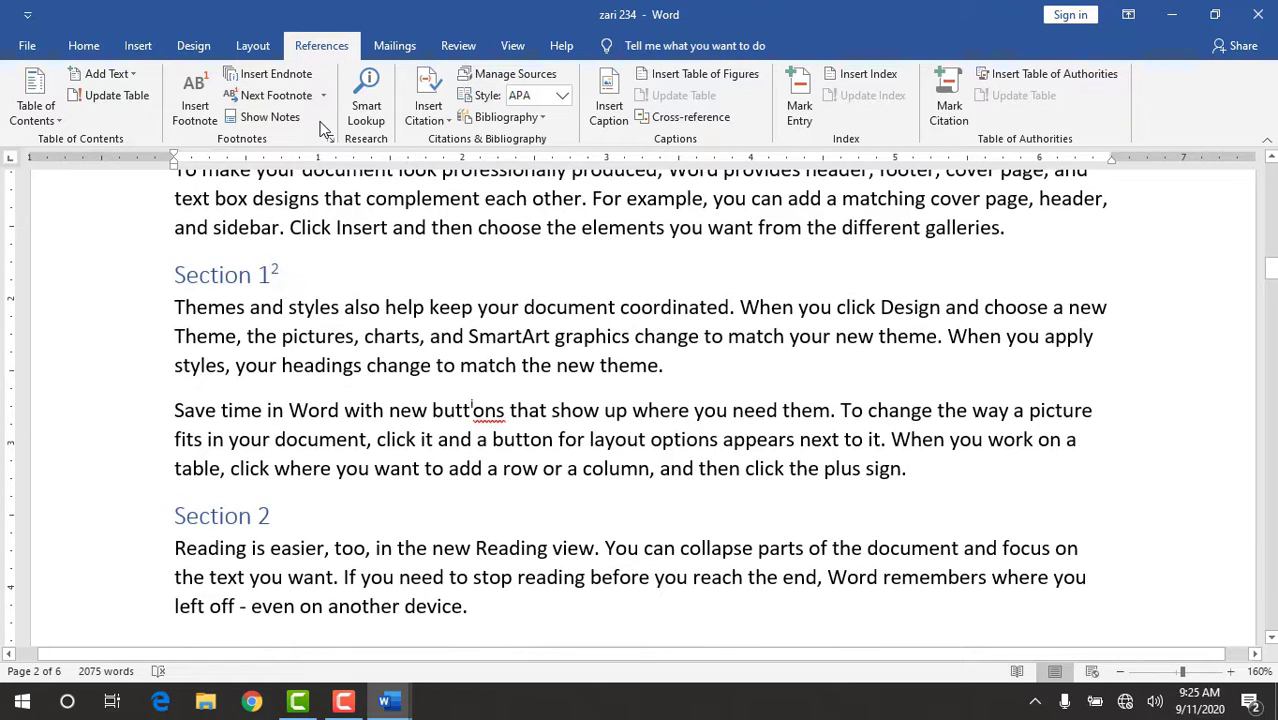
Go to the next endnote, at "buttons" in Section 1, and try to go to an endnote before it.
left_click(322, 95)
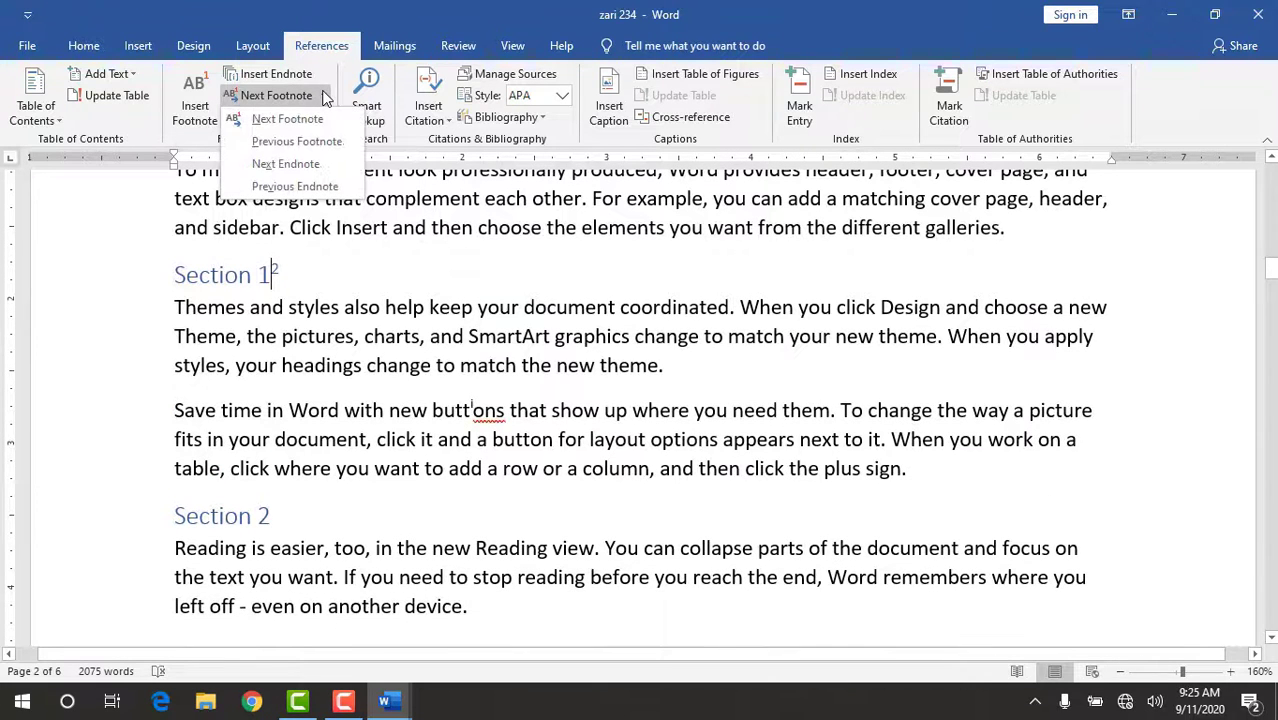
left_click(294, 167)
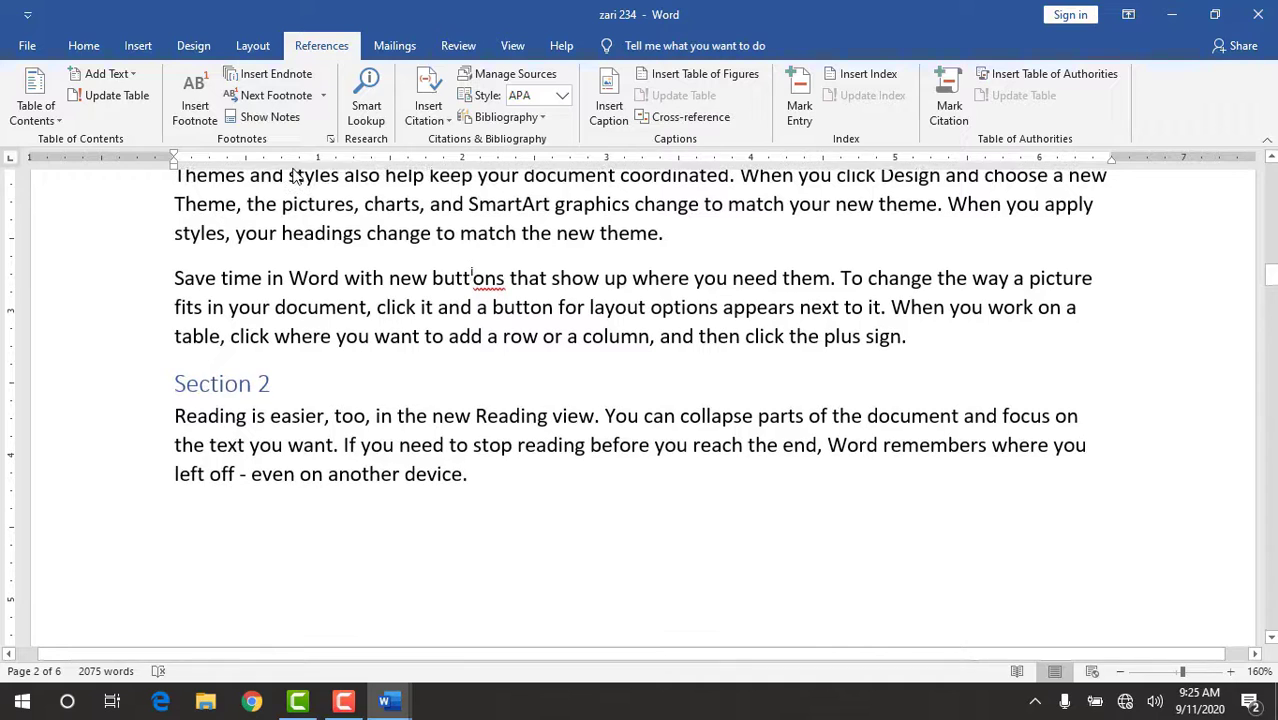
left_click(324, 96)
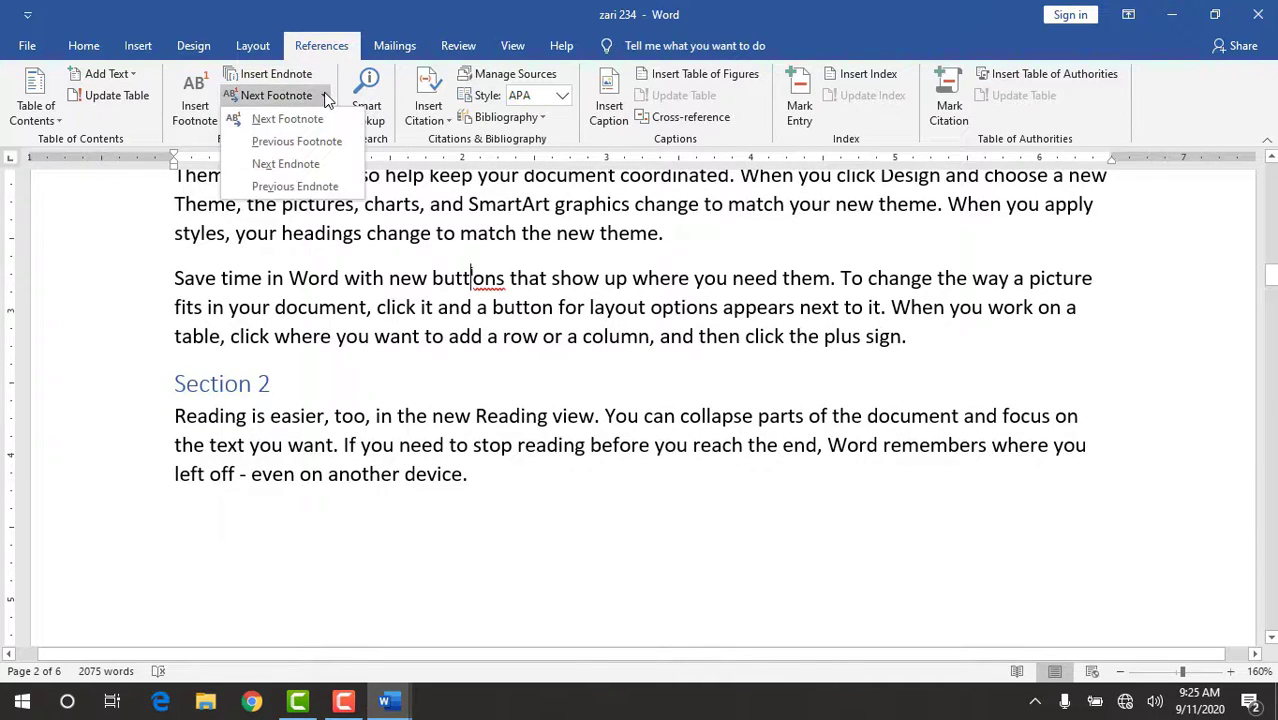
left_click(304, 190)
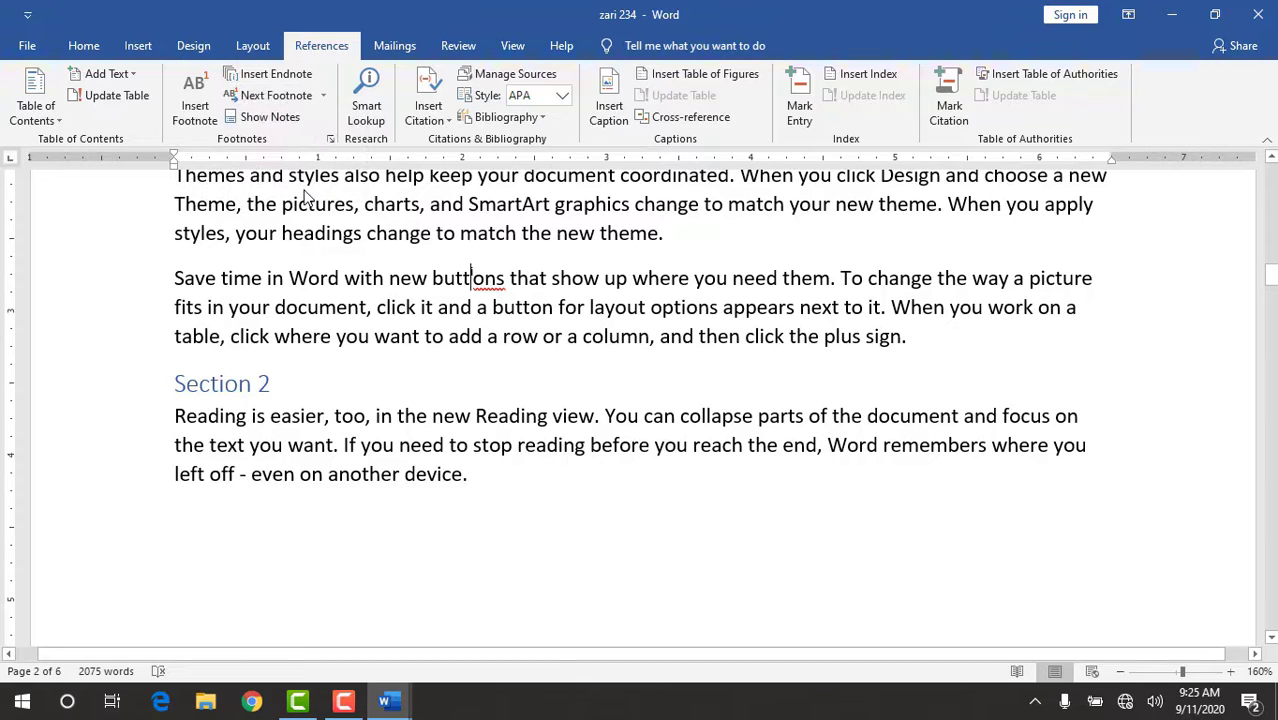
Starting from the "Chapter 5" heading, go to the previous endnote at "Chapter 4" and return to the next endnote at "Chapter 5".
left_click(1272, 640)
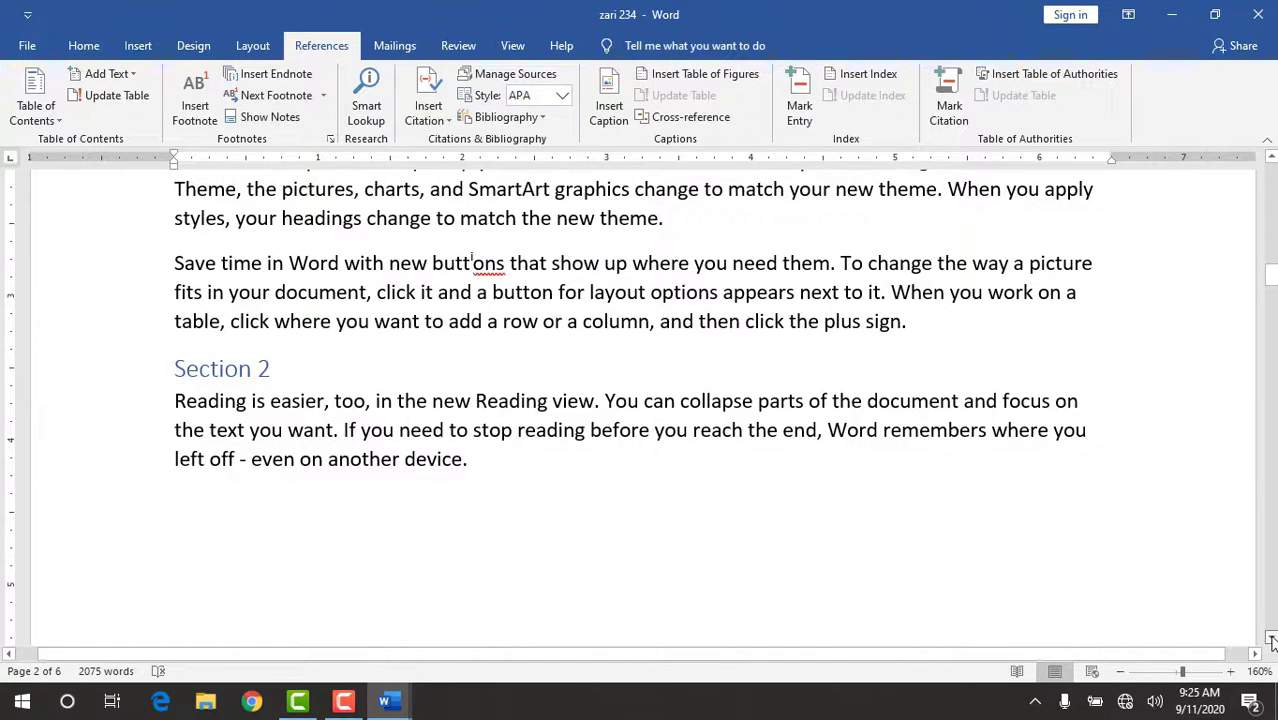
left_click_drag(1272, 640, 1272, 640)
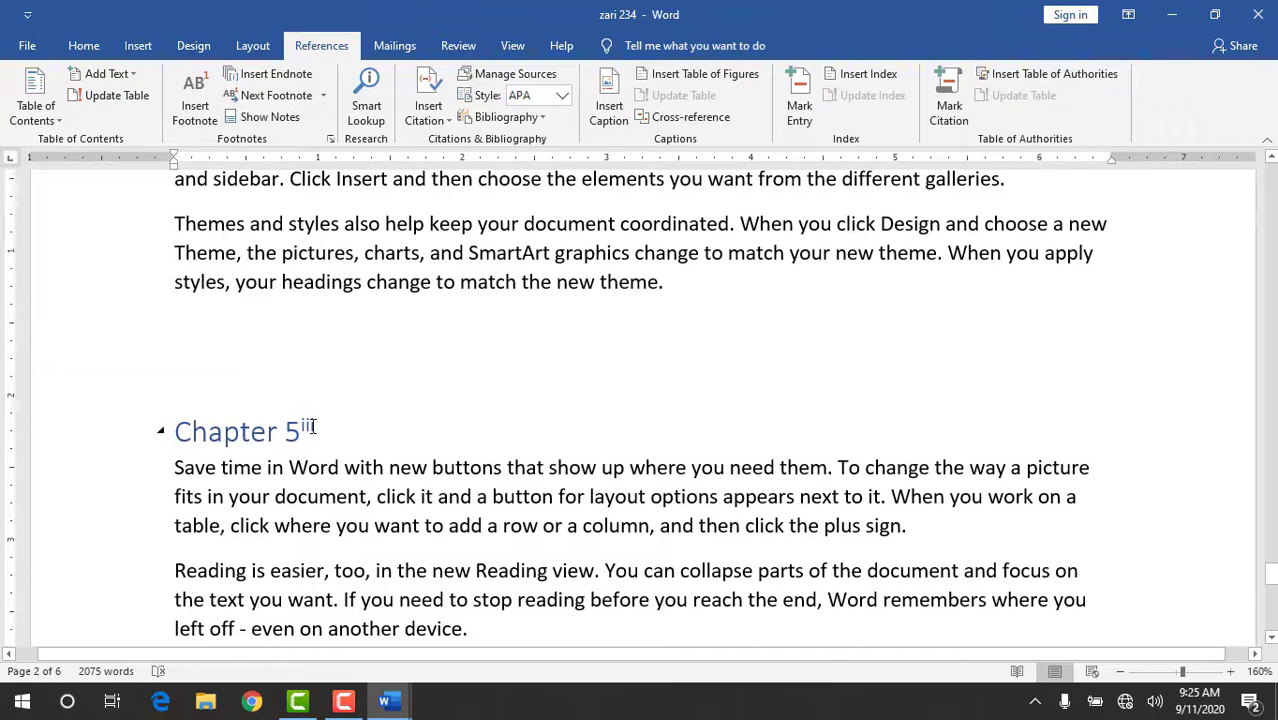
left_click(323, 95)
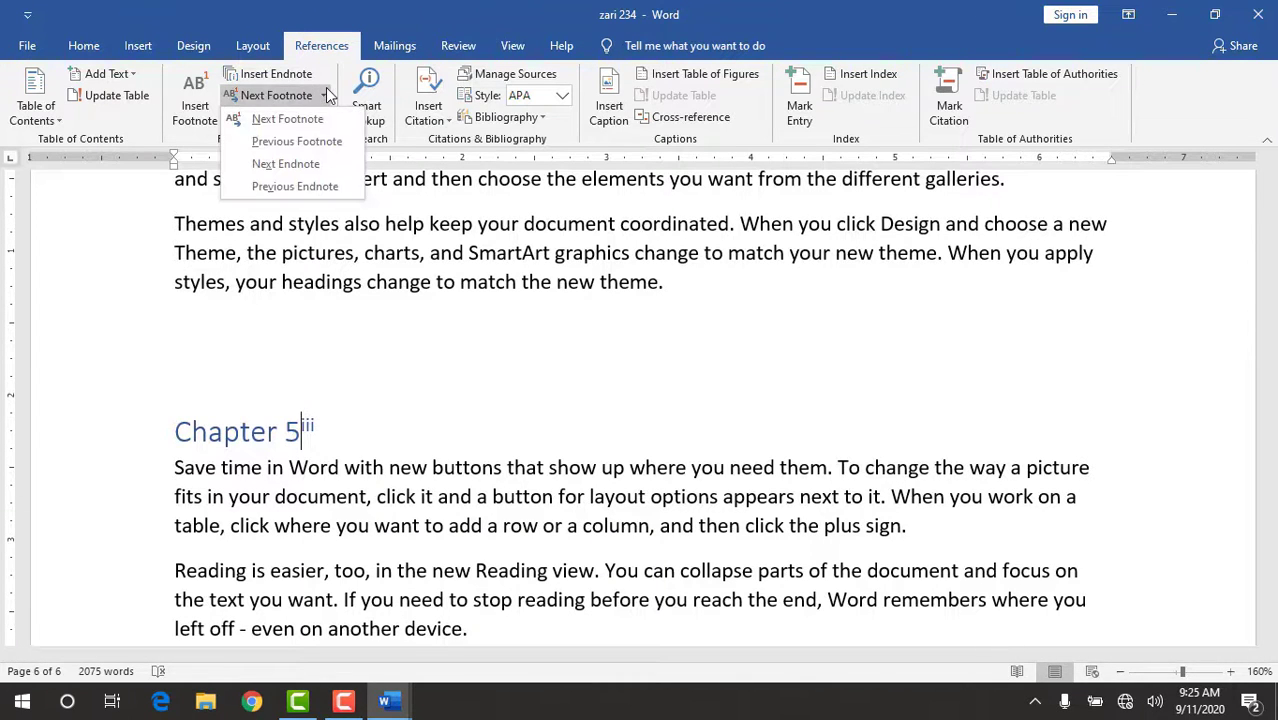
left_click(300, 187)
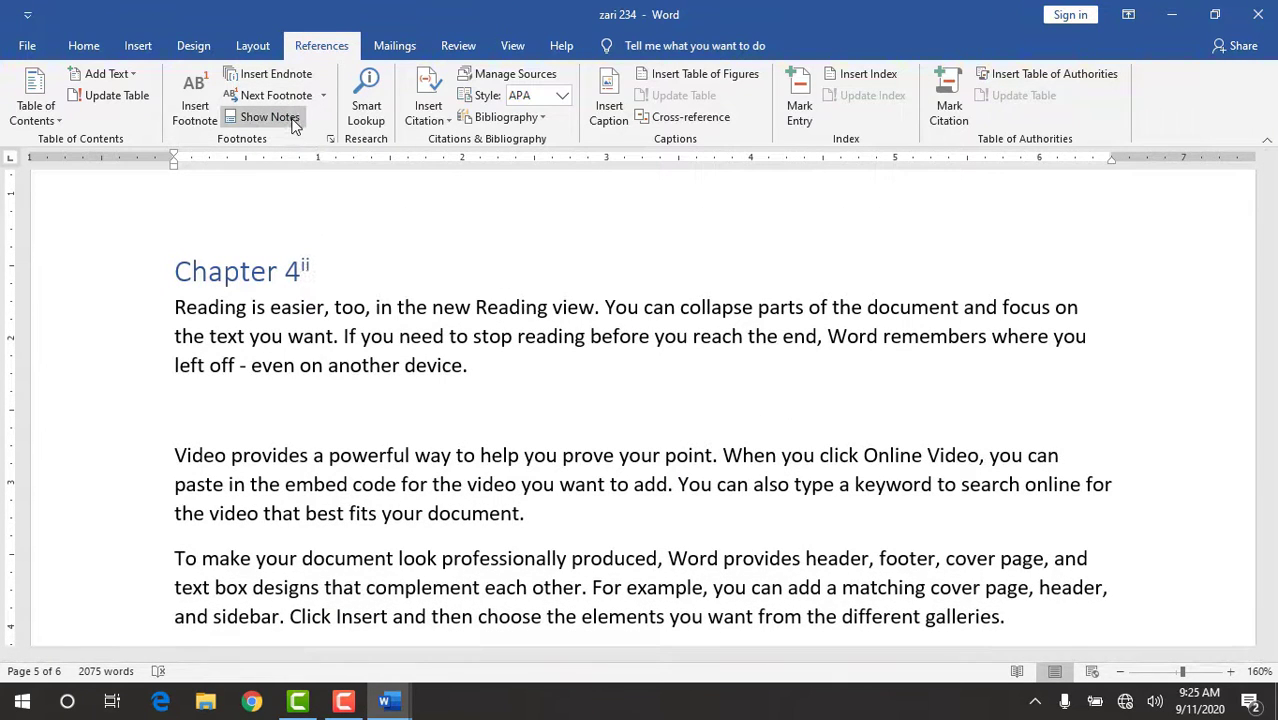
left_click(323, 96)
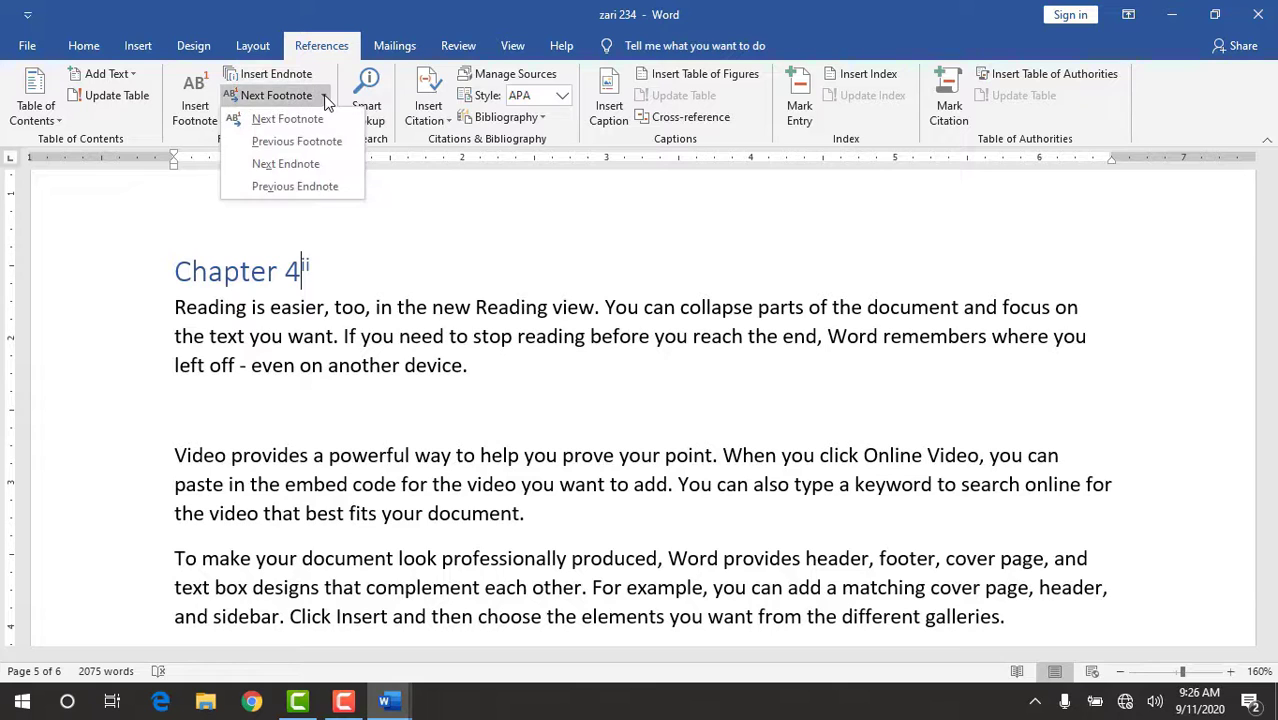
left_click(313, 165)
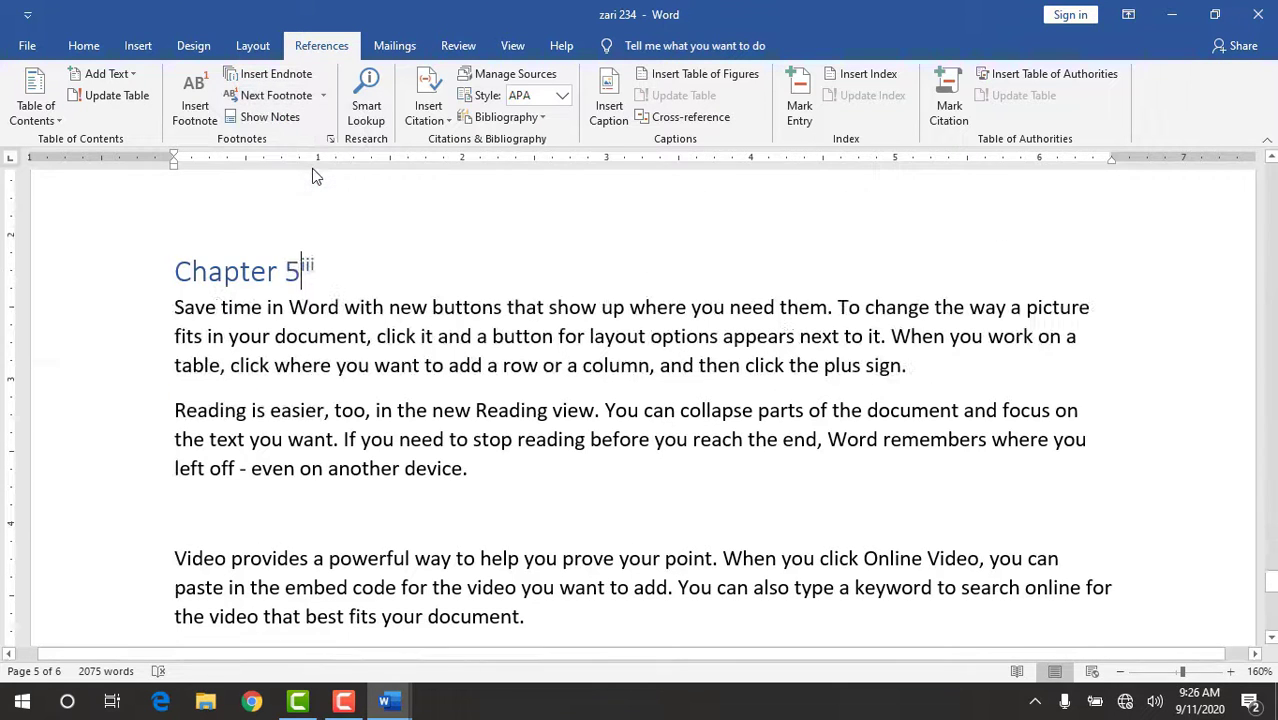
Show the document's notes using the View endnote area option and examine the endnote list and the Chapter 5 text above it.
left_click(292, 121)
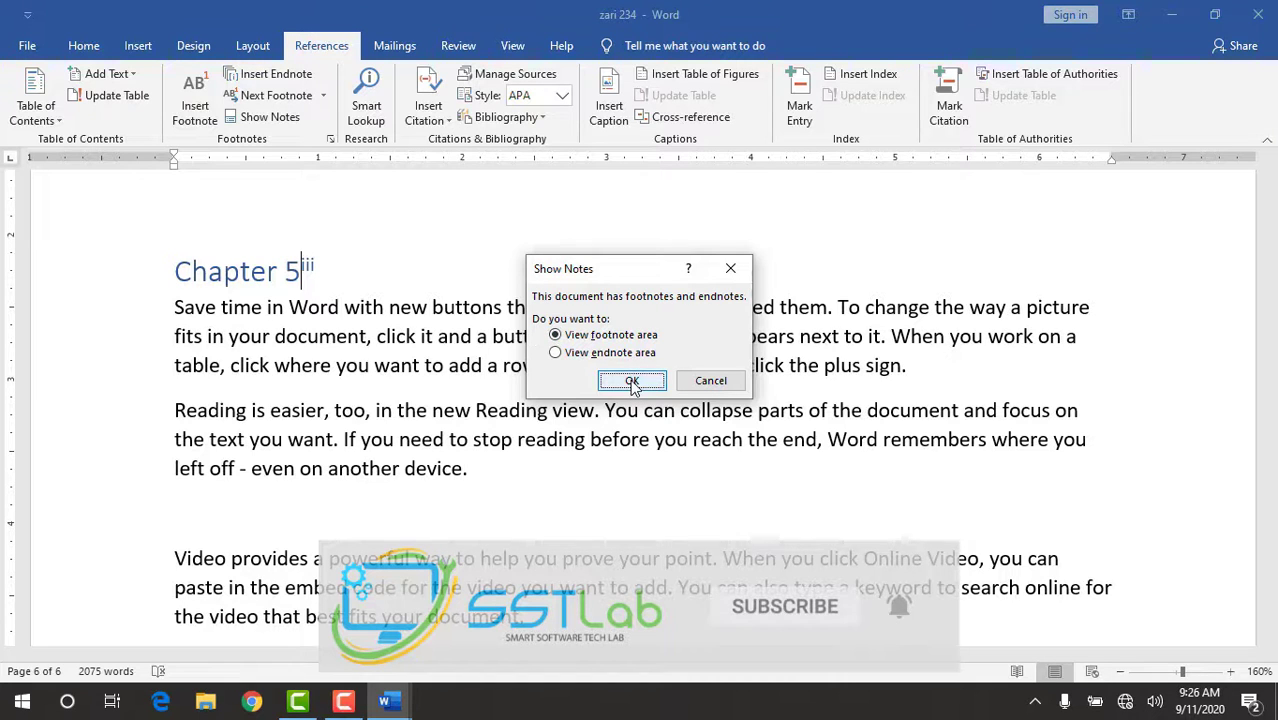
left_click(556, 353)
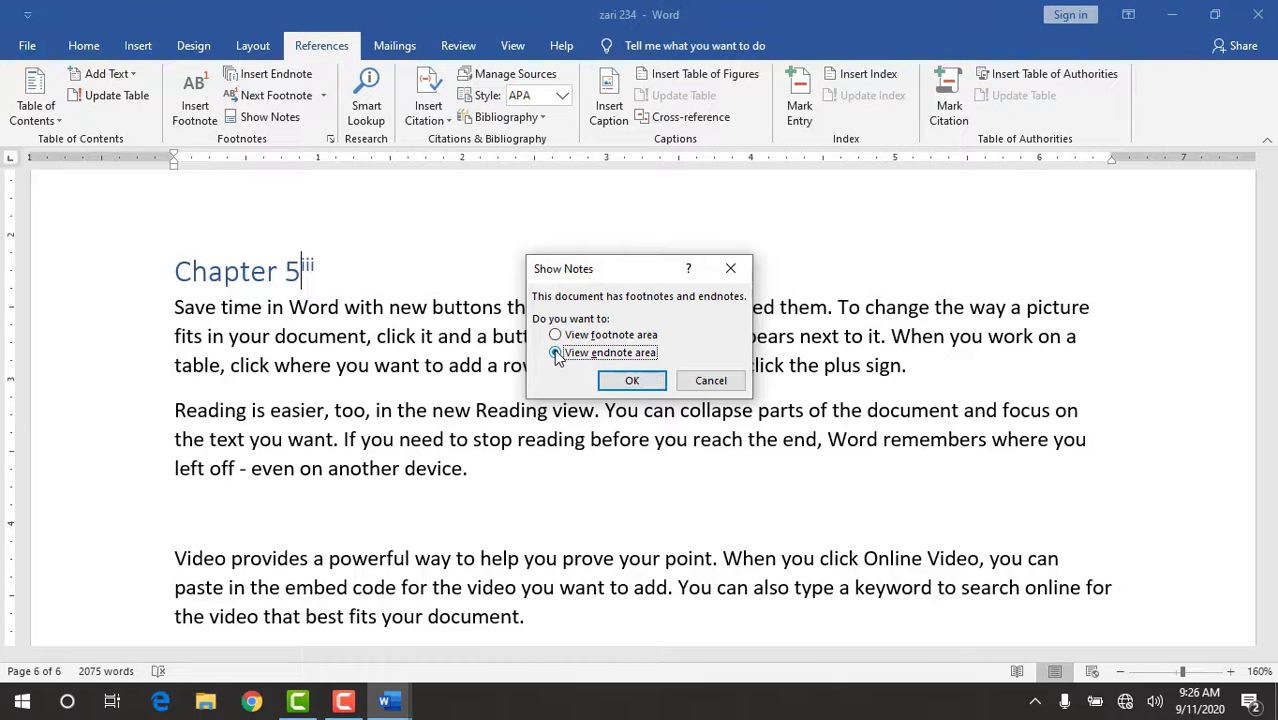
left_click(636, 378)
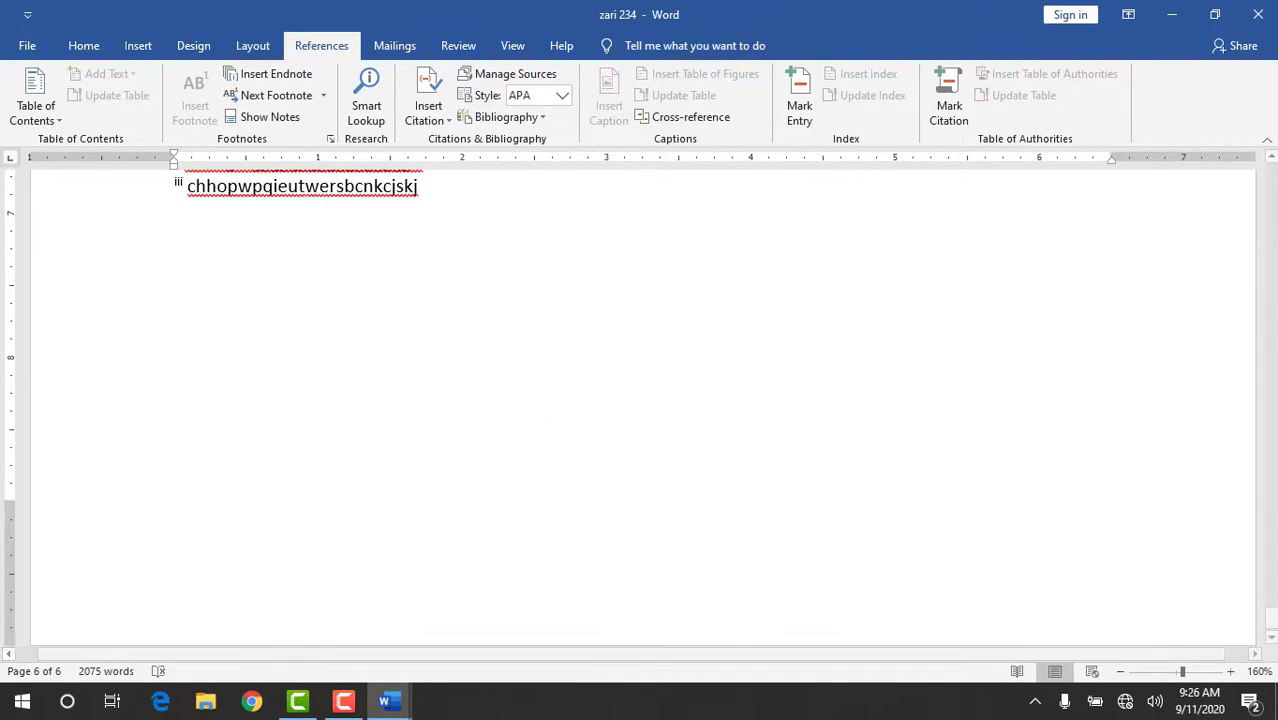
left_click(1271, 162)
scroll(1271, 162, "up", 3)
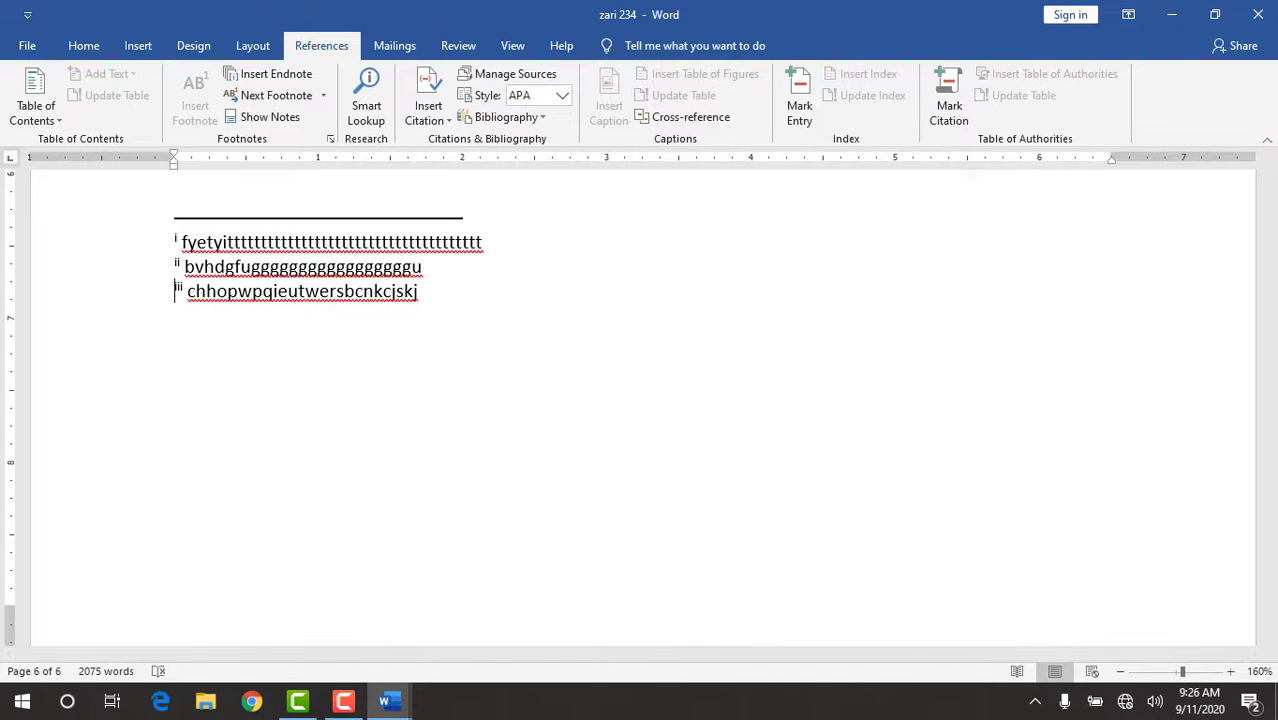
scroll(1271, 162, "up", 5)
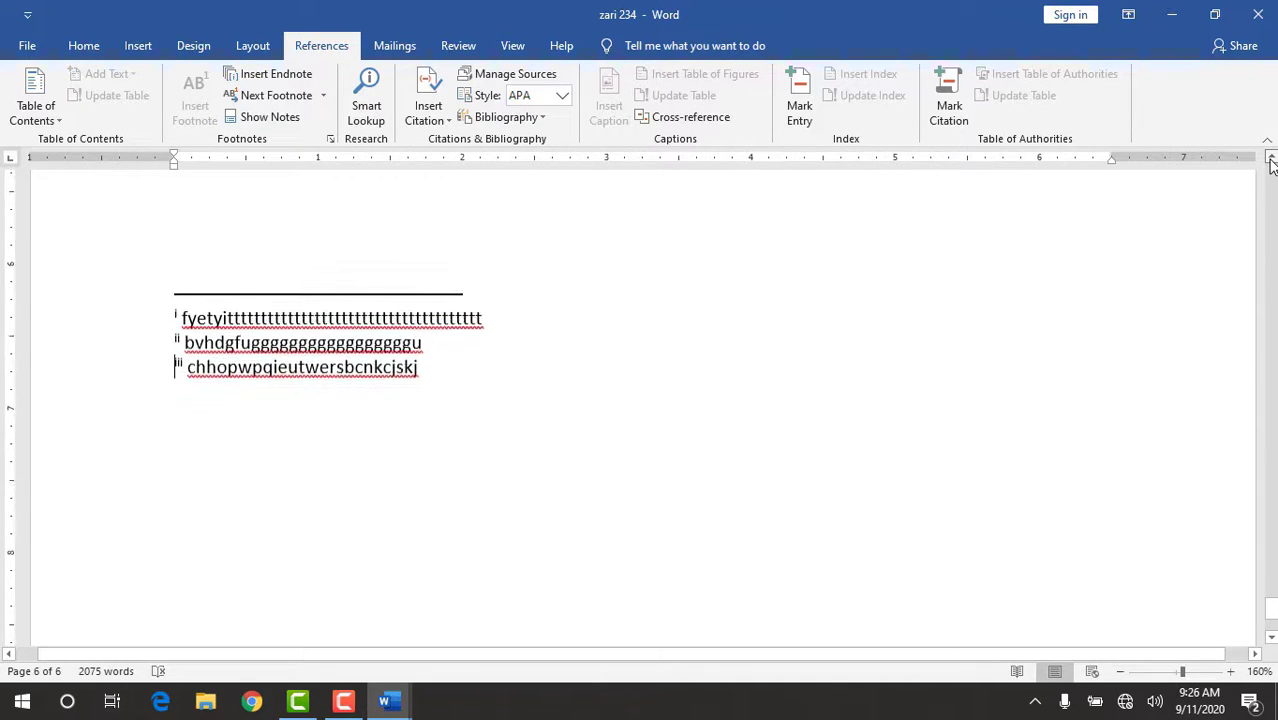
scroll(1271, 162, "up", 5)
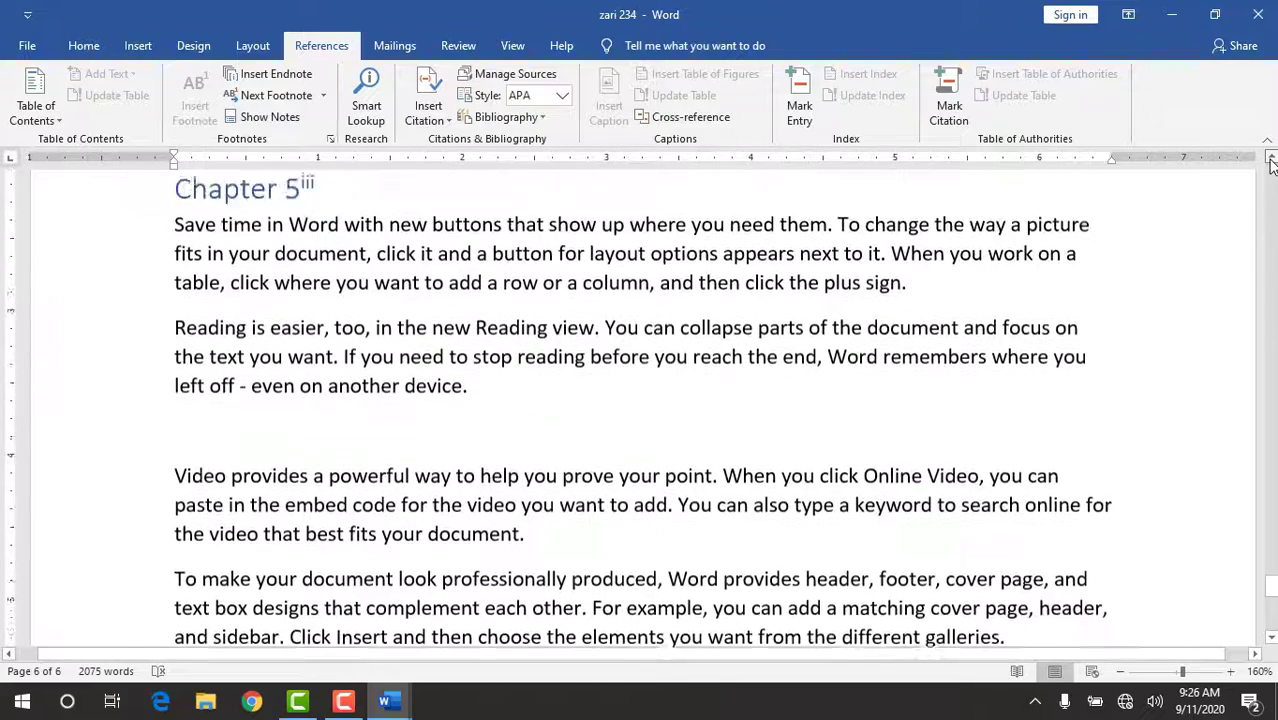
Run Smart Lookup from the Chapter 5 page.
left_click(366, 110)
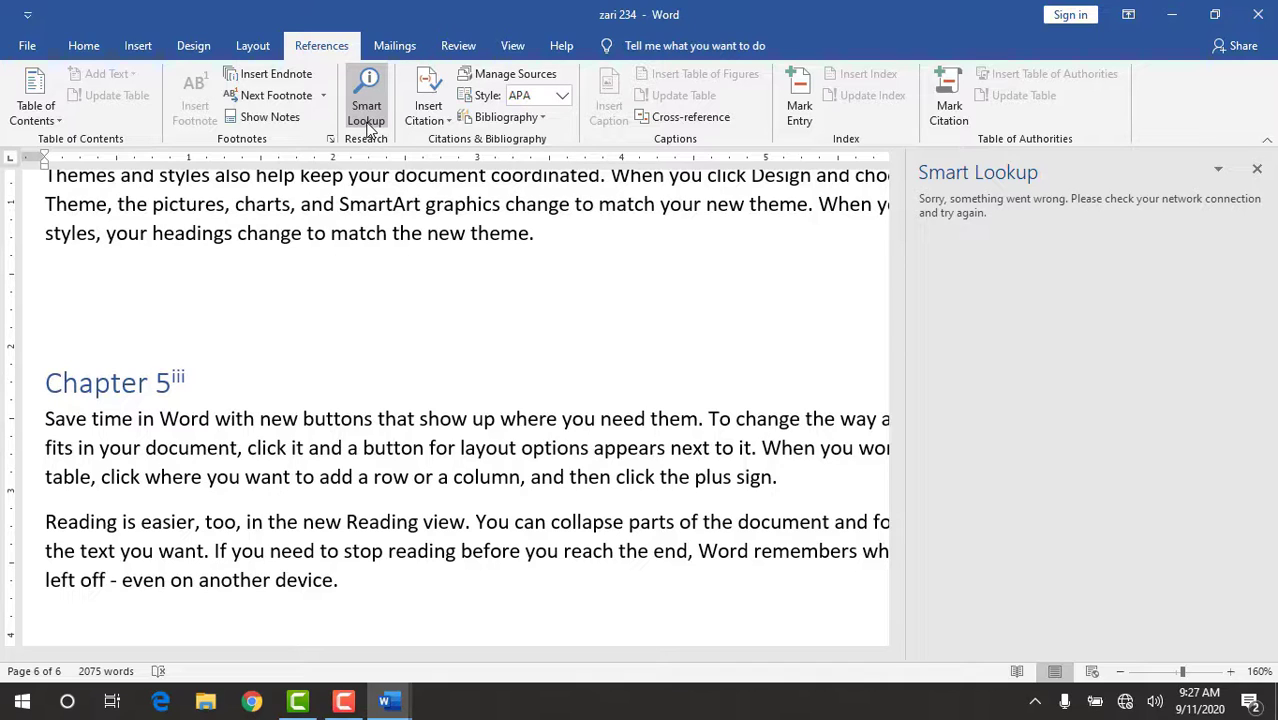
left_click(368, 120)
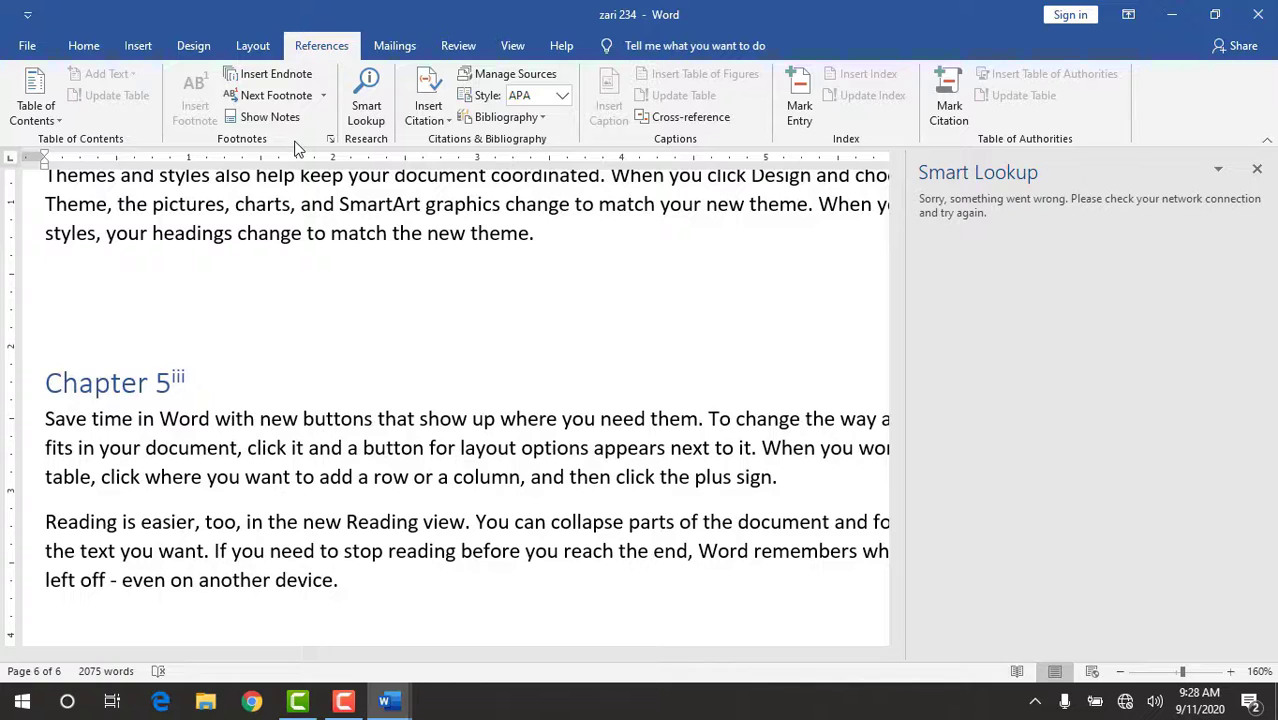
left_click(343, 700)
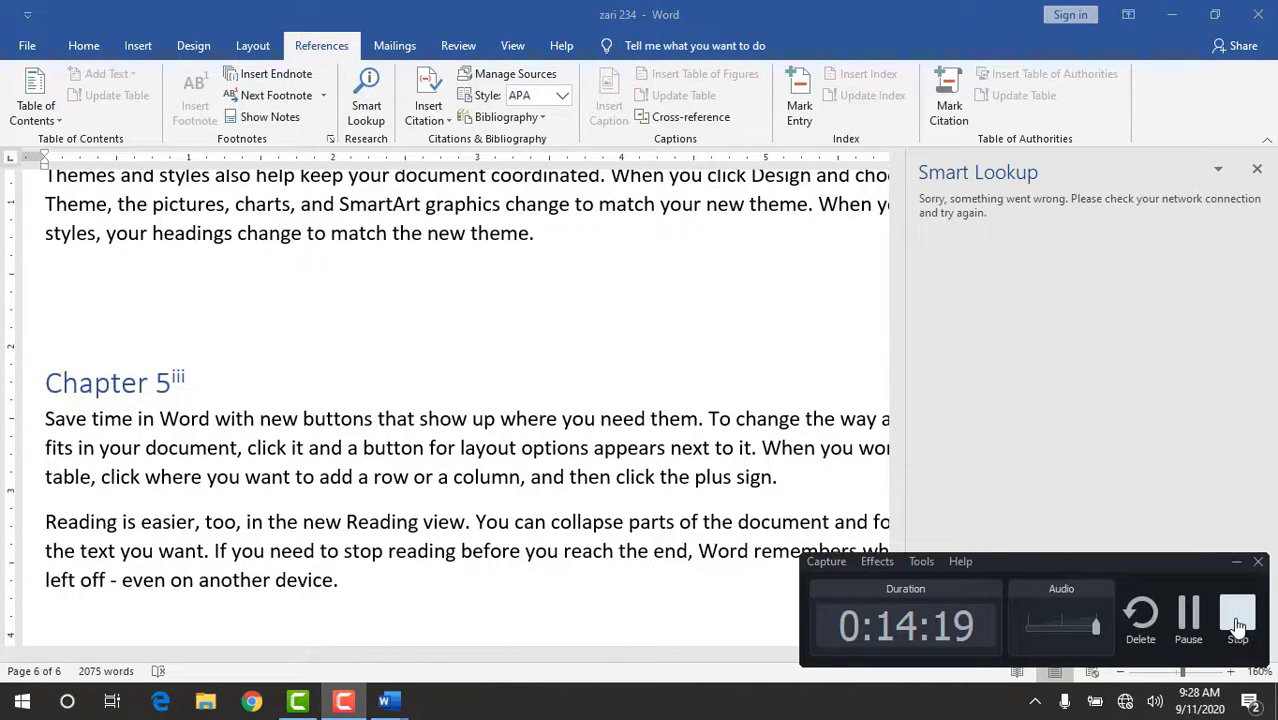